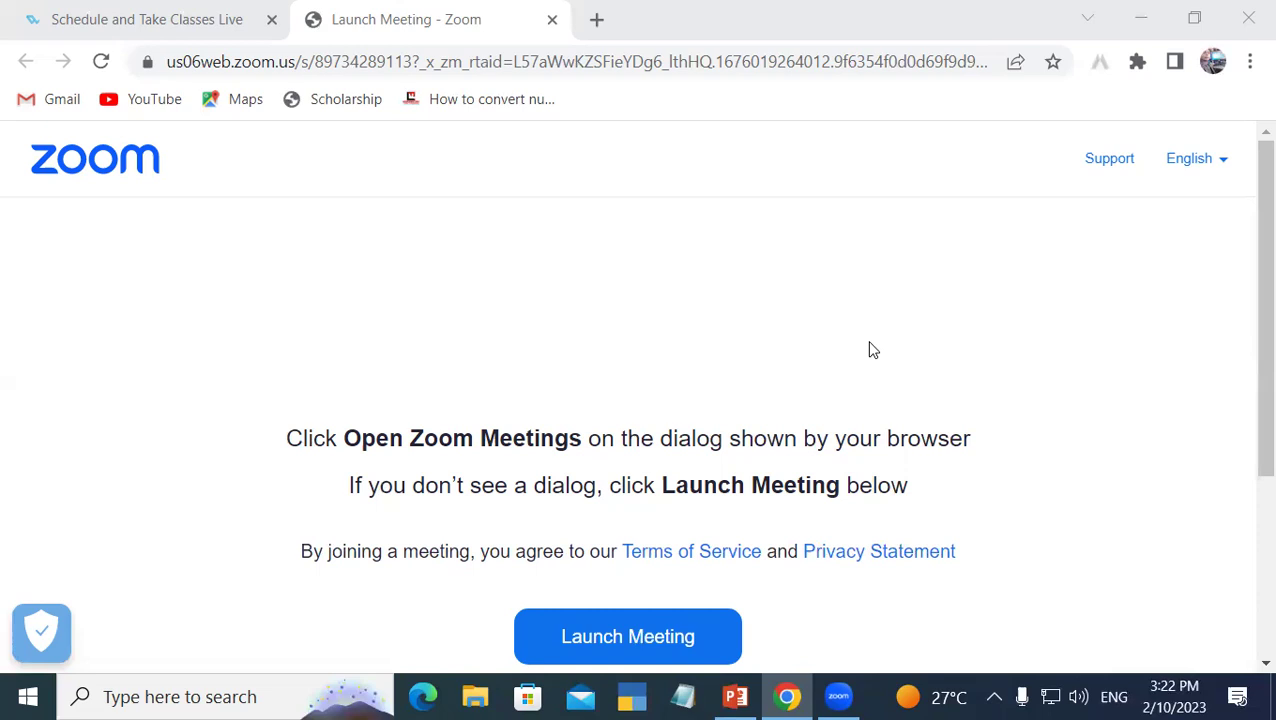
# Step: Launch Microsoft Access with the msaccess run command and create a blank desktop database named Database39
pyautogui.press('super+r')
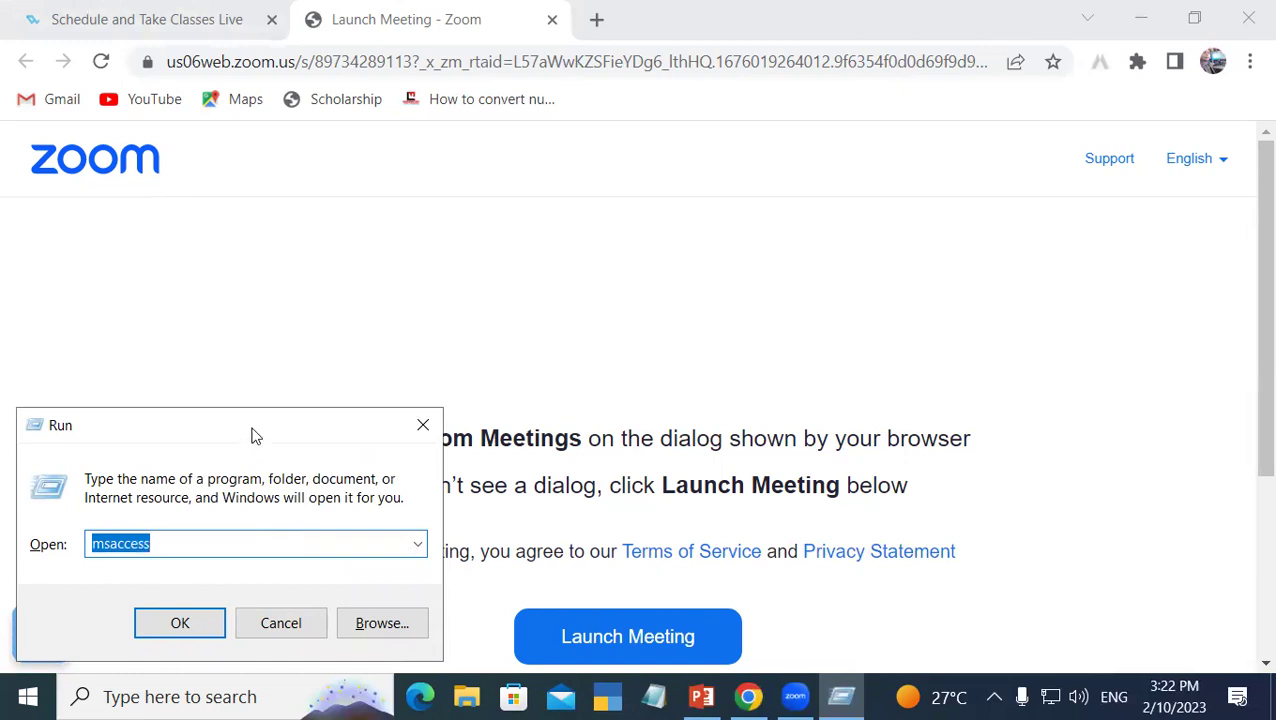
pyautogui.moveTo(254, 435); pyautogui.dragTo(548, 182)
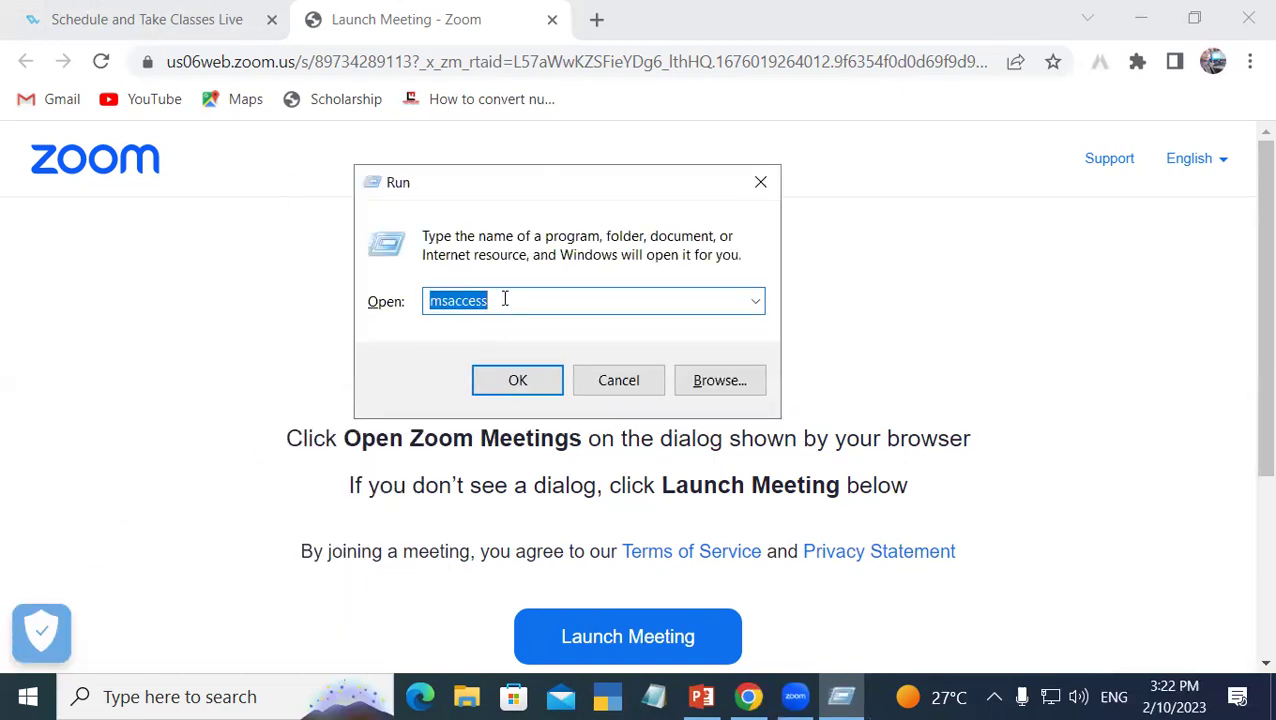
pyautogui.press('Return')
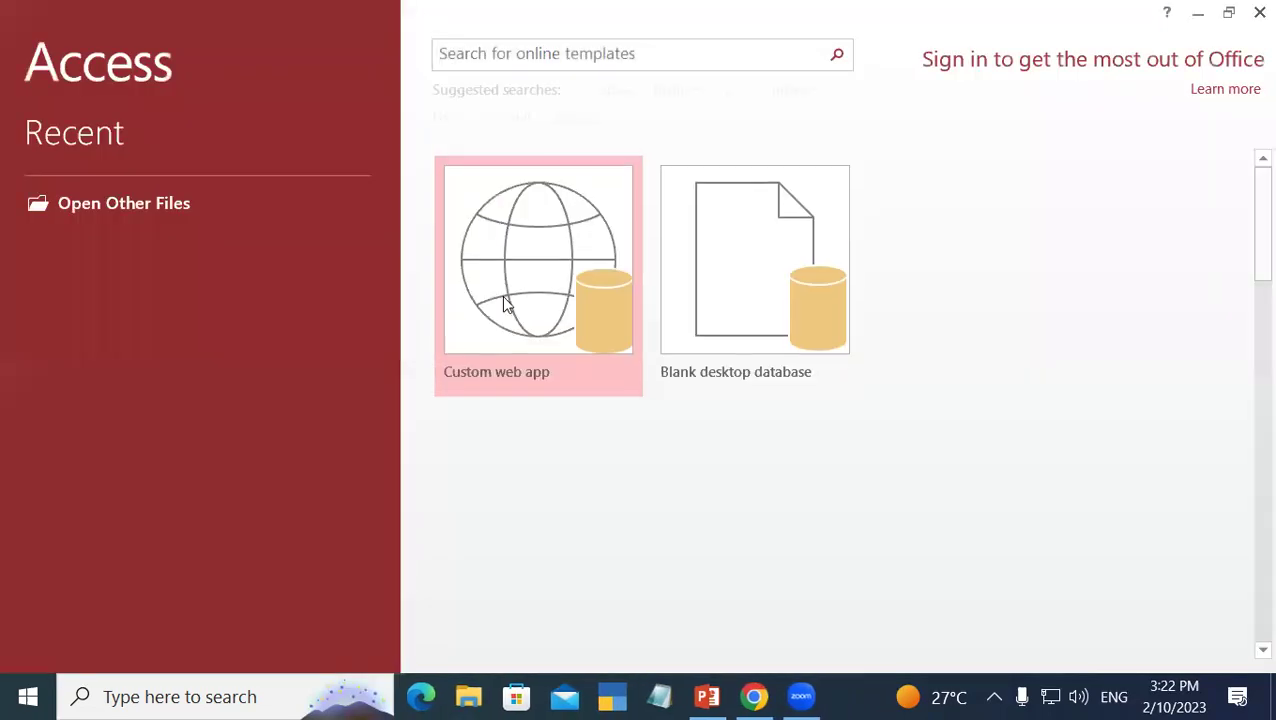
pyautogui.click(727, 284)
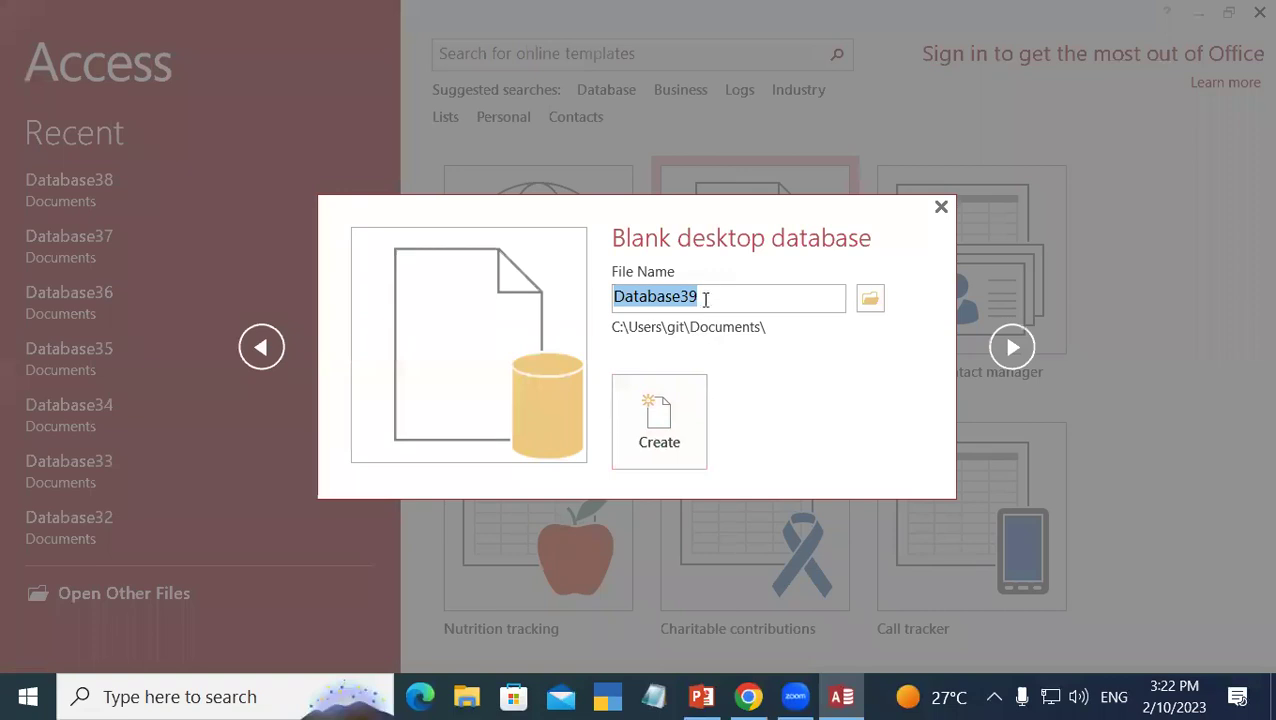
pyautogui.click(672, 432)
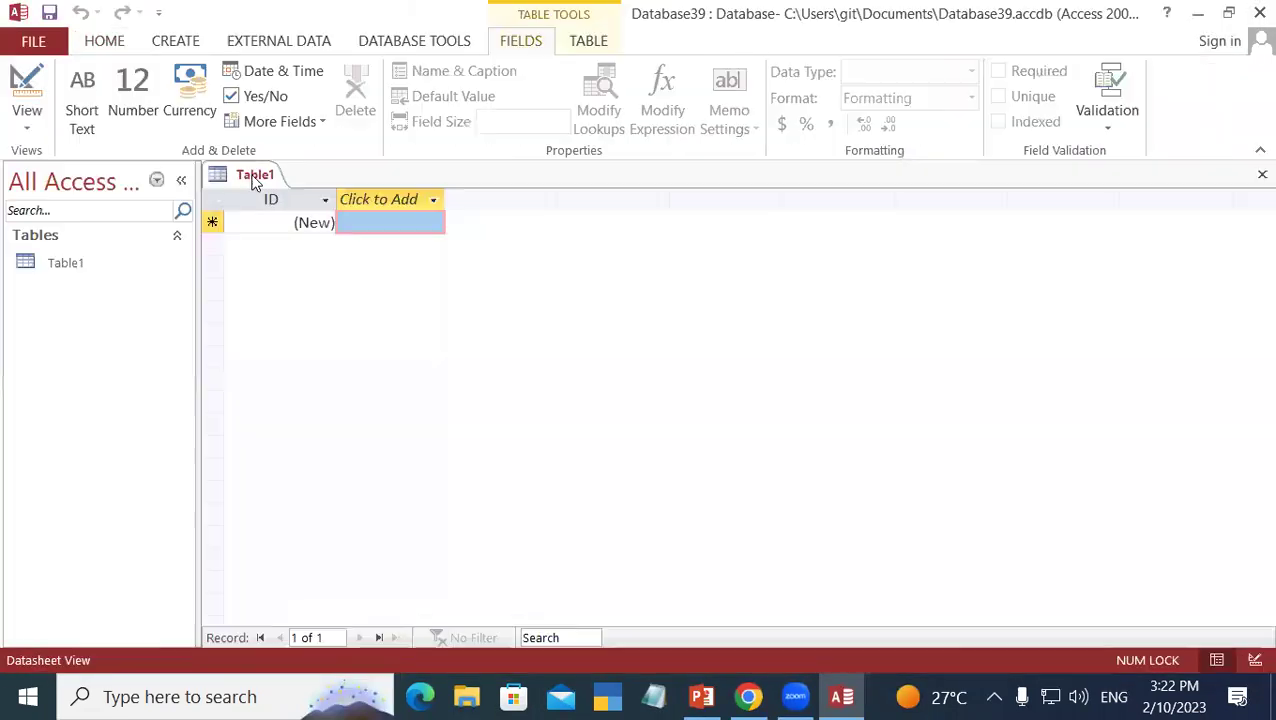
# Step: Switch the new table to Design View, saving it as Table1
pyautogui.rightClick(250, 176)
pyautogui.click(336, 272)
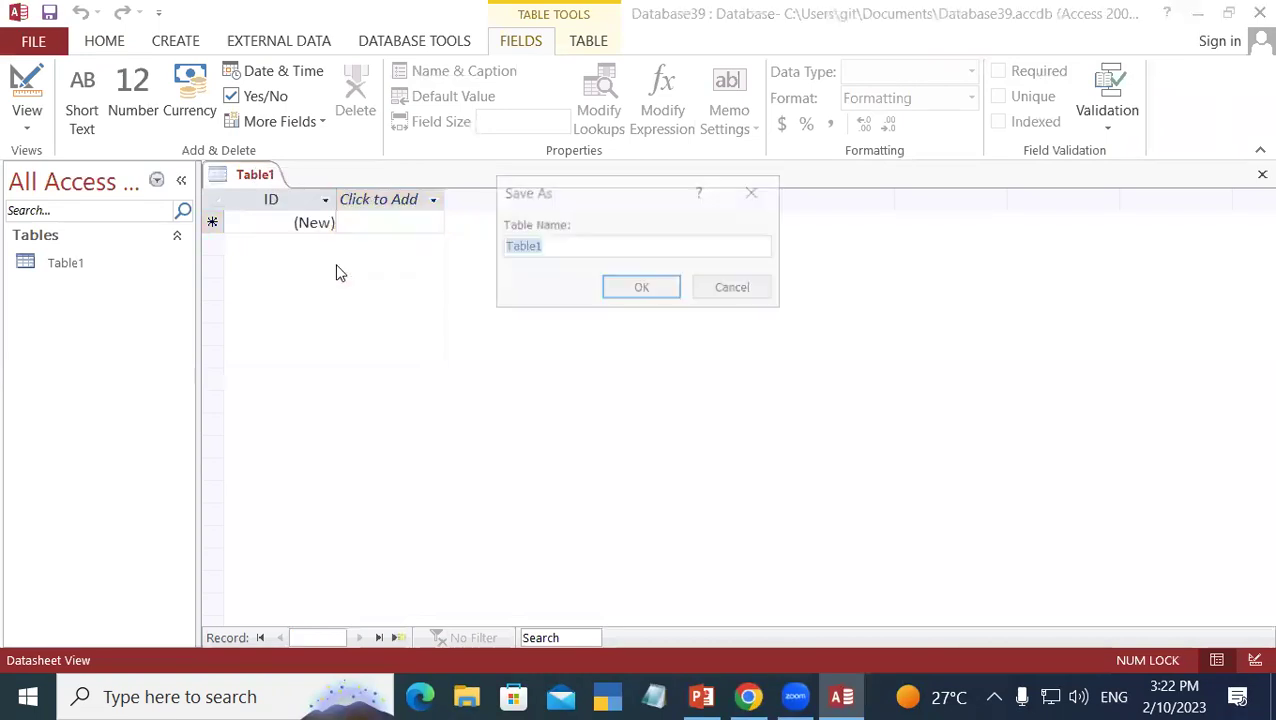
pyautogui.click(627, 291)
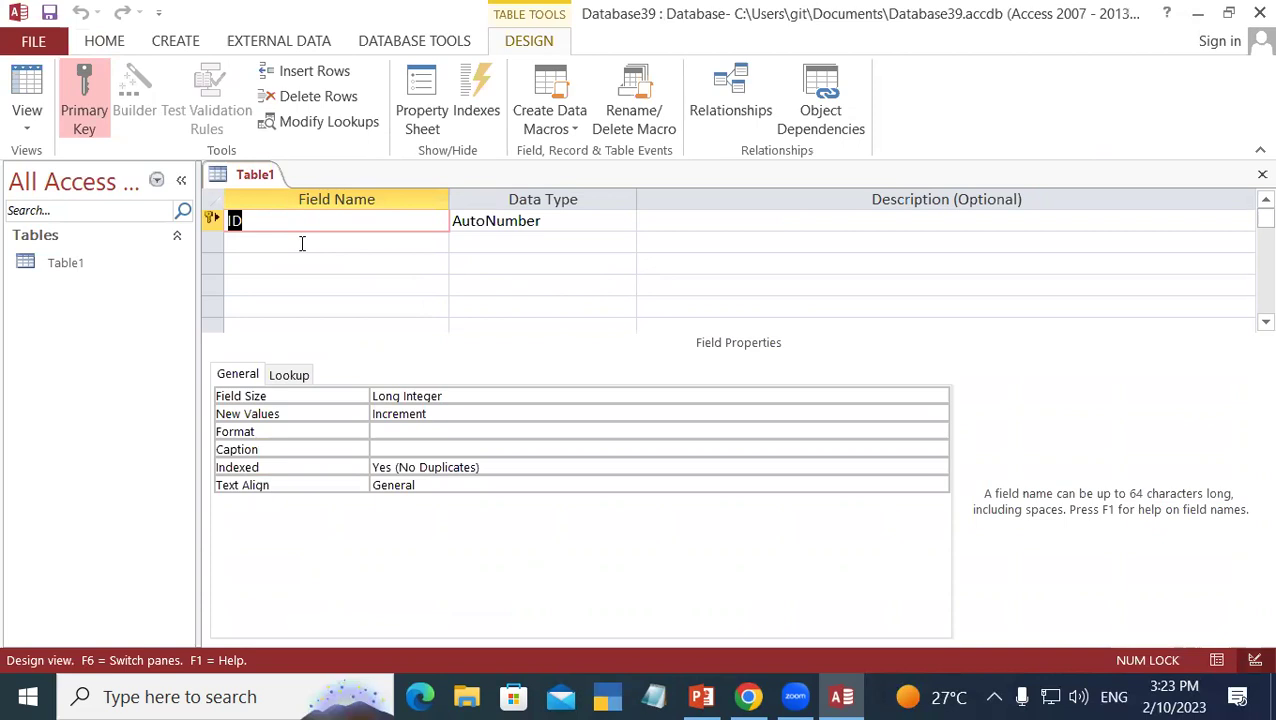
# Step: Rename the primary key field as Sales Man ID and set its data type to Number
pyautogui.write('Sales Man Id')
pyautogui.press('BackSpace')
pyautogui.write('D')
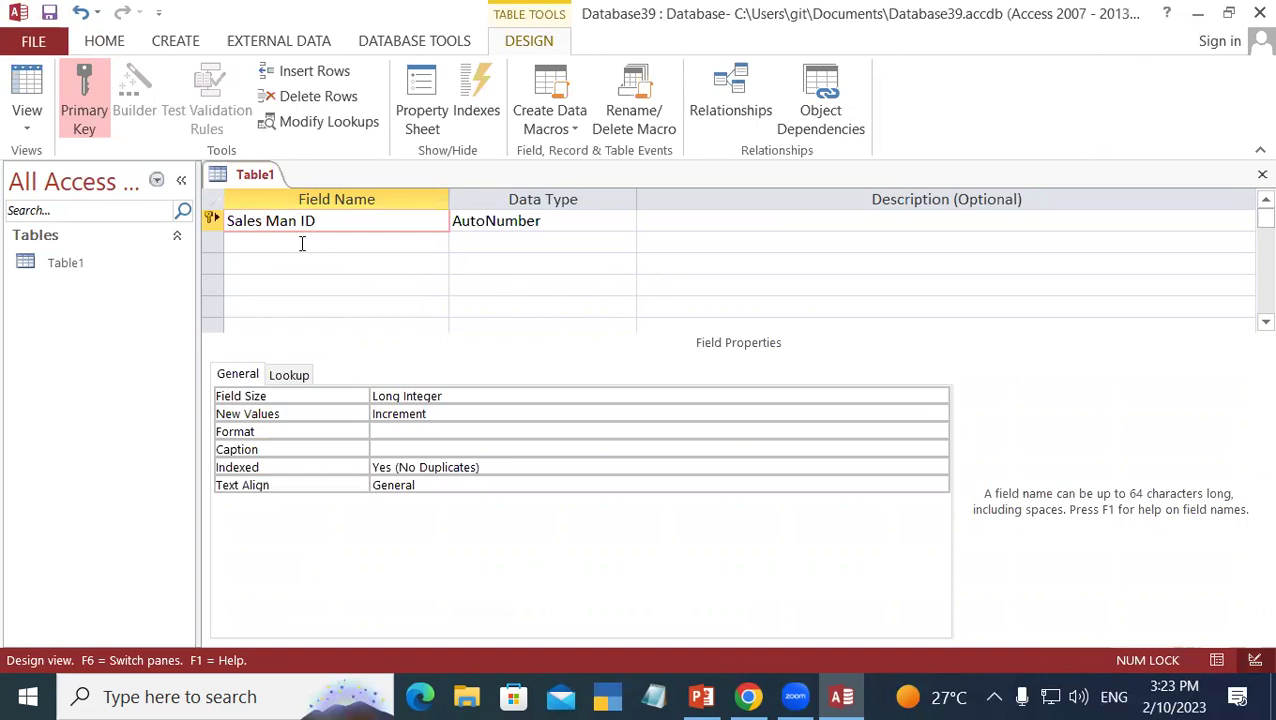
pyautogui.press('Tab')
pyautogui.write('N')
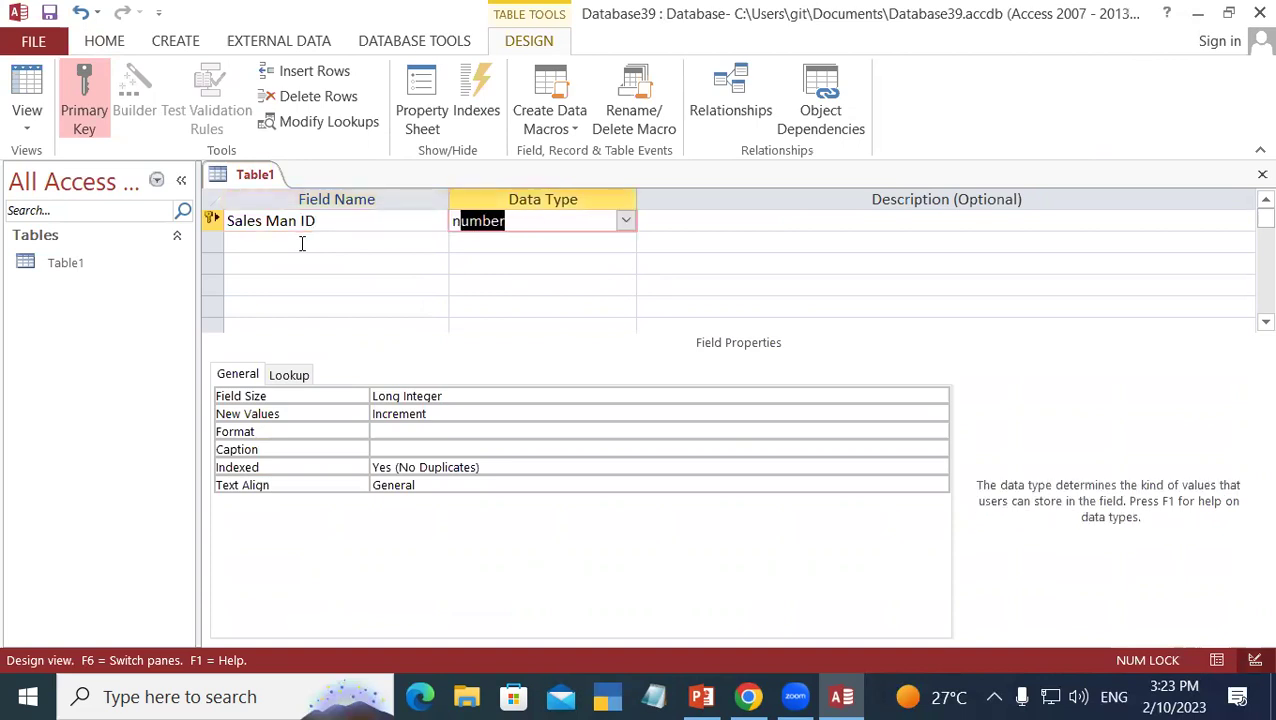
pyautogui.press('Tab')
pyautogui.press('Tab')
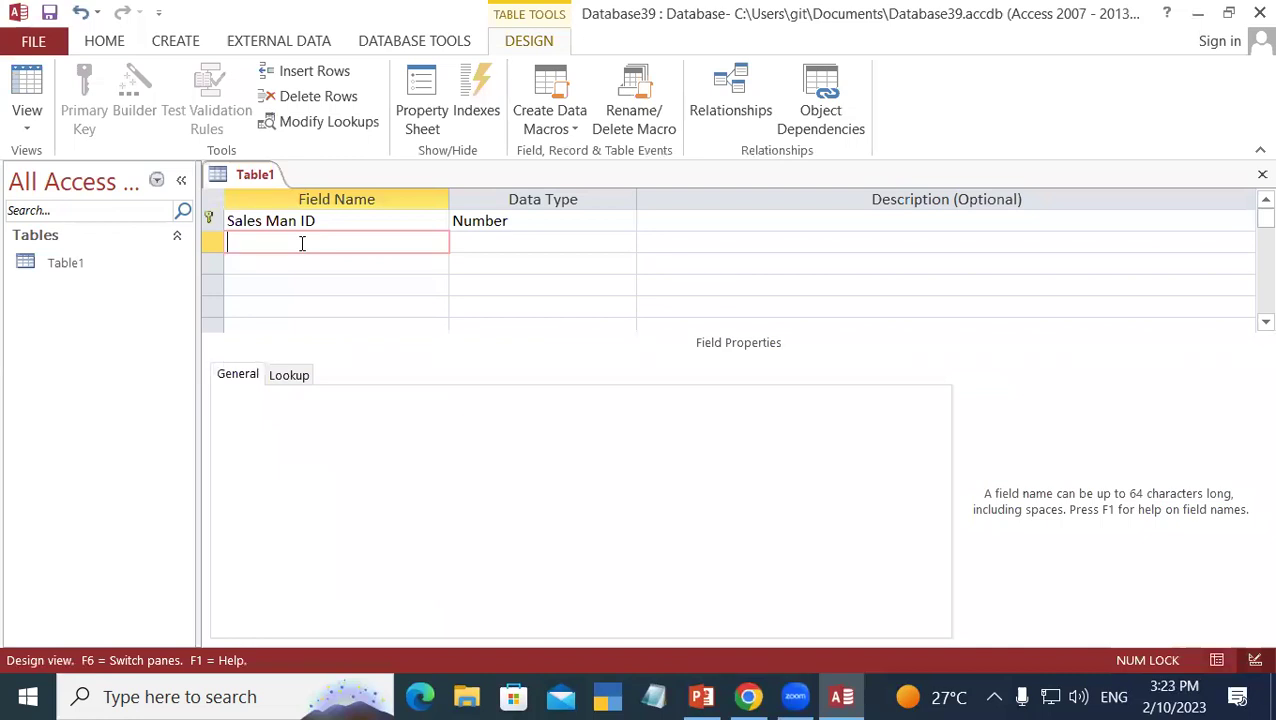
# Step: Add two Short Text fields below the primary key, named Sales Man and Product Name
pyautogui.write('Sales Man')
pyautogui.press('Tab')
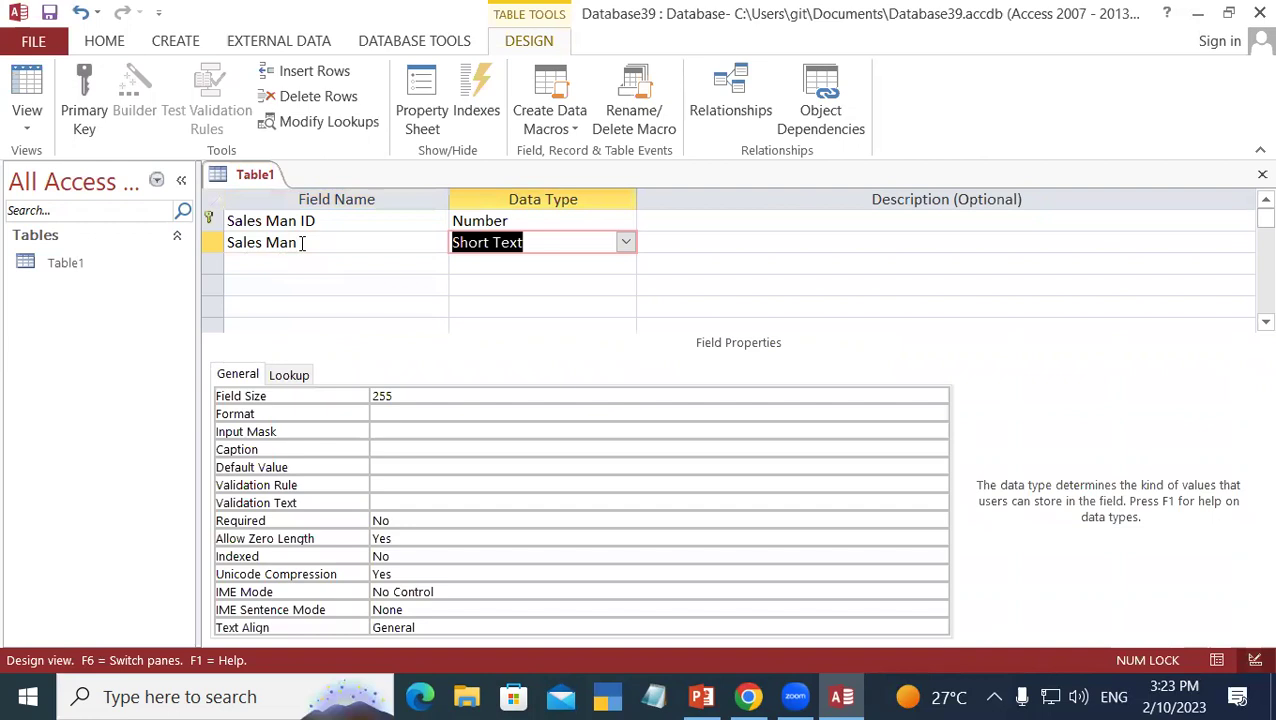
pyautogui.press('Tab')
pyautogui.press('Tab')
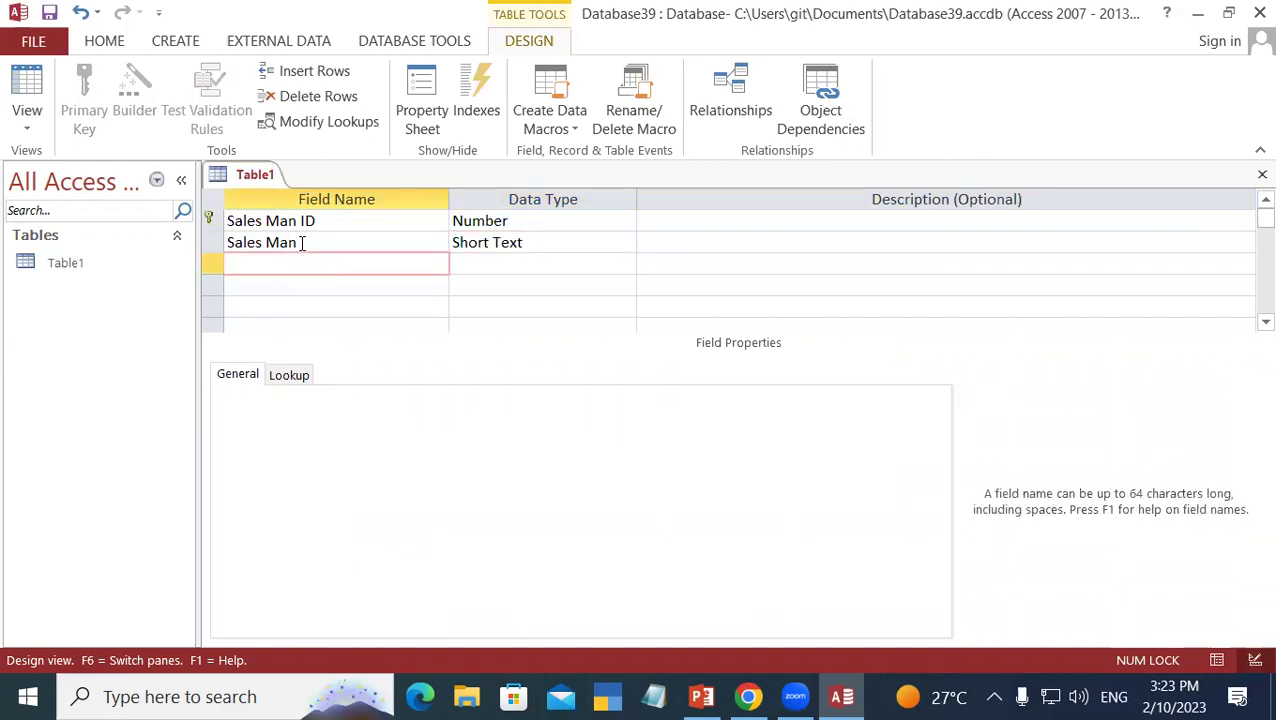
pyautogui.write('E')
pyautogui.press('BackSpace')
pyautogui.write('Product Name')
pyautogui.press('Tab')
pyautogui.press('Tab')
pyautogui.press('Tab')
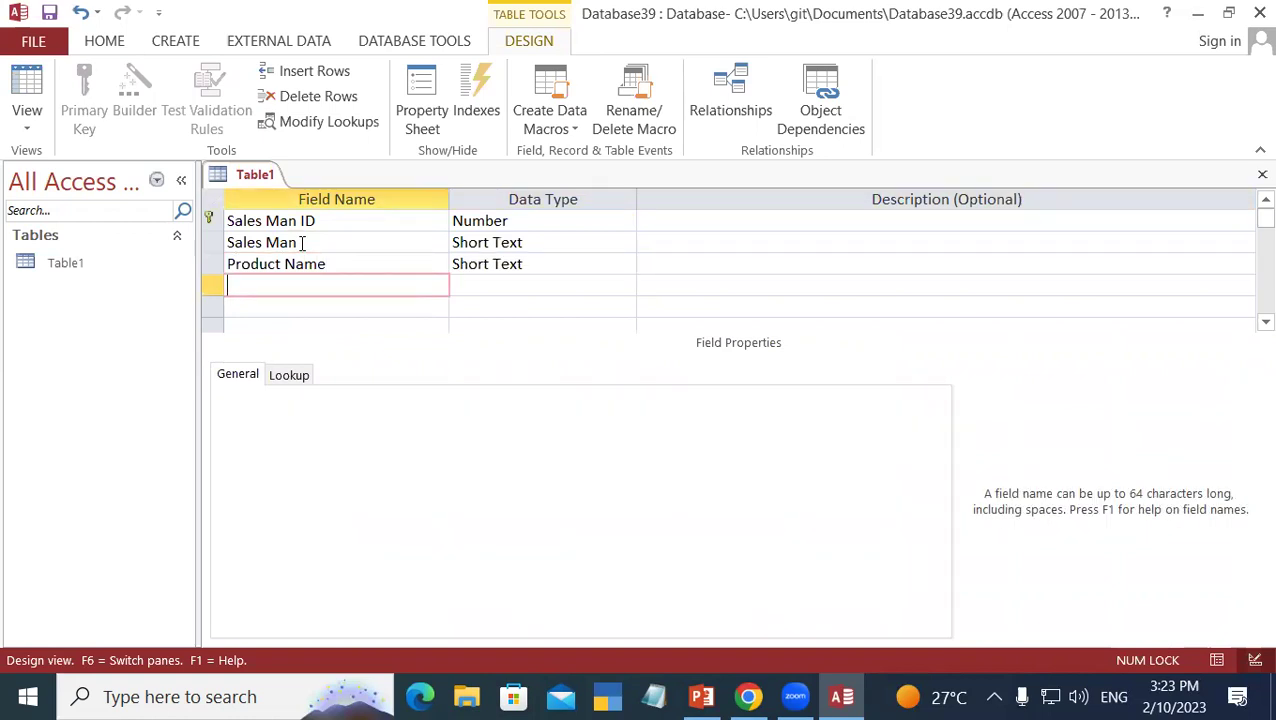
# Step: Add a Month field as Short Text and an Amount field with the Number data type
pyautogui.write('Month')
pyautogui.press('Tab')
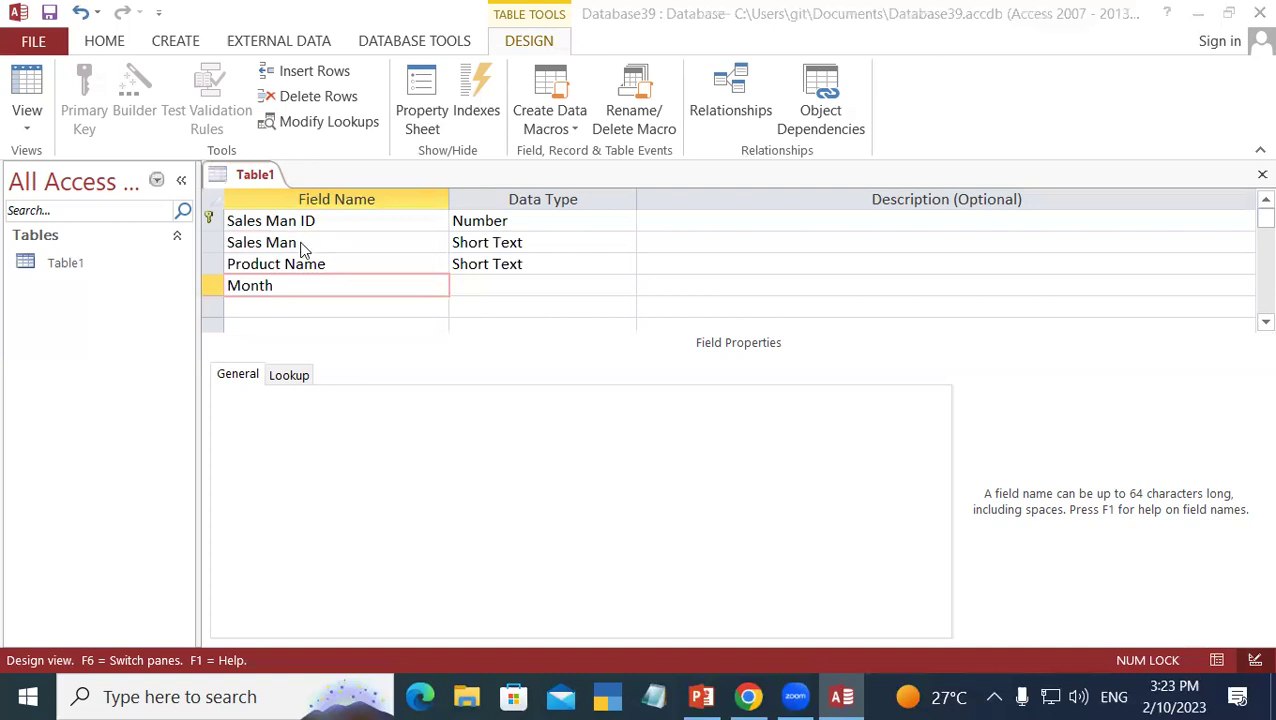
pyautogui.press('Return')
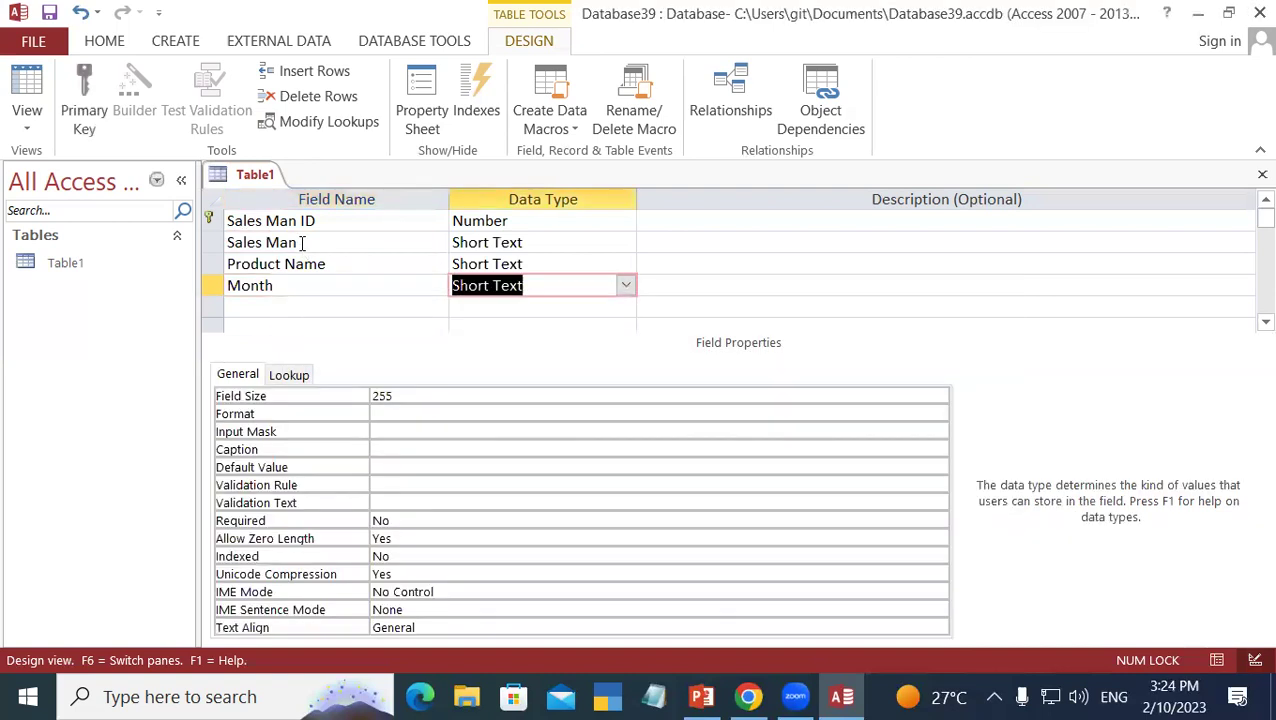
pyautogui.press('Tab')
pyautogui.press('Tab')
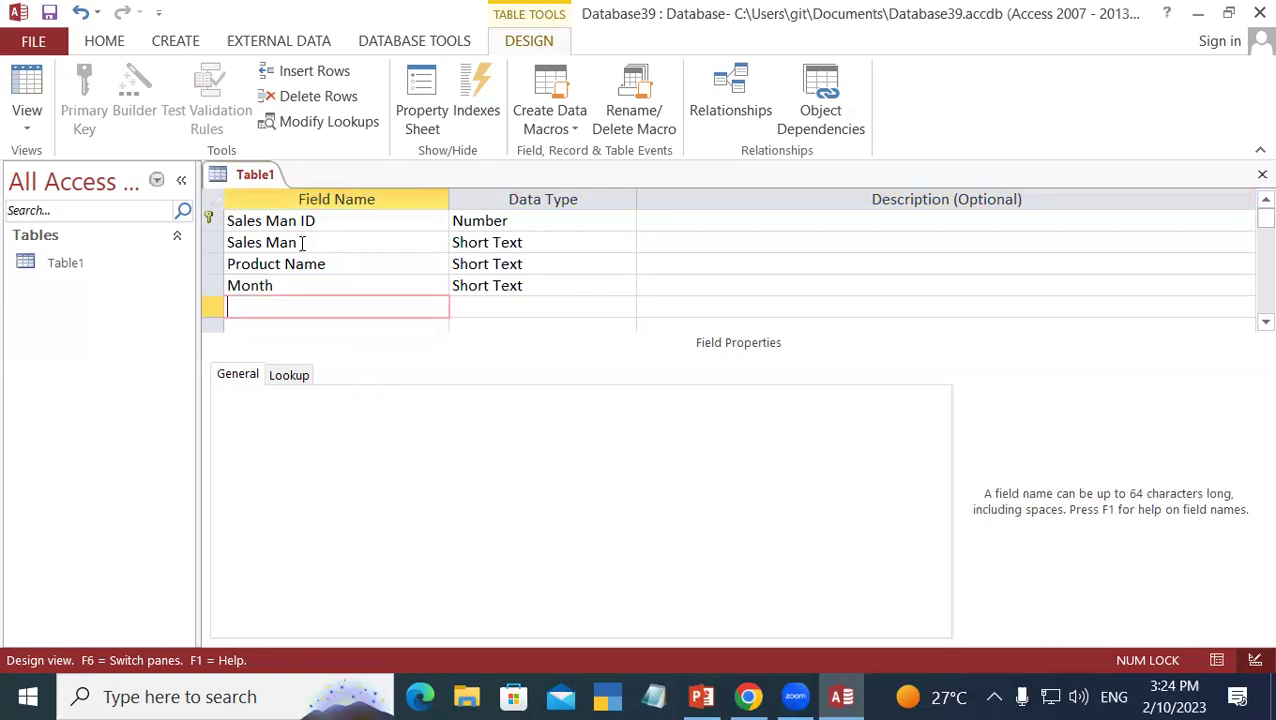
pyautogui.write('Amount')
pyautogui.press('Tab')
pyautogui.press('Tab')
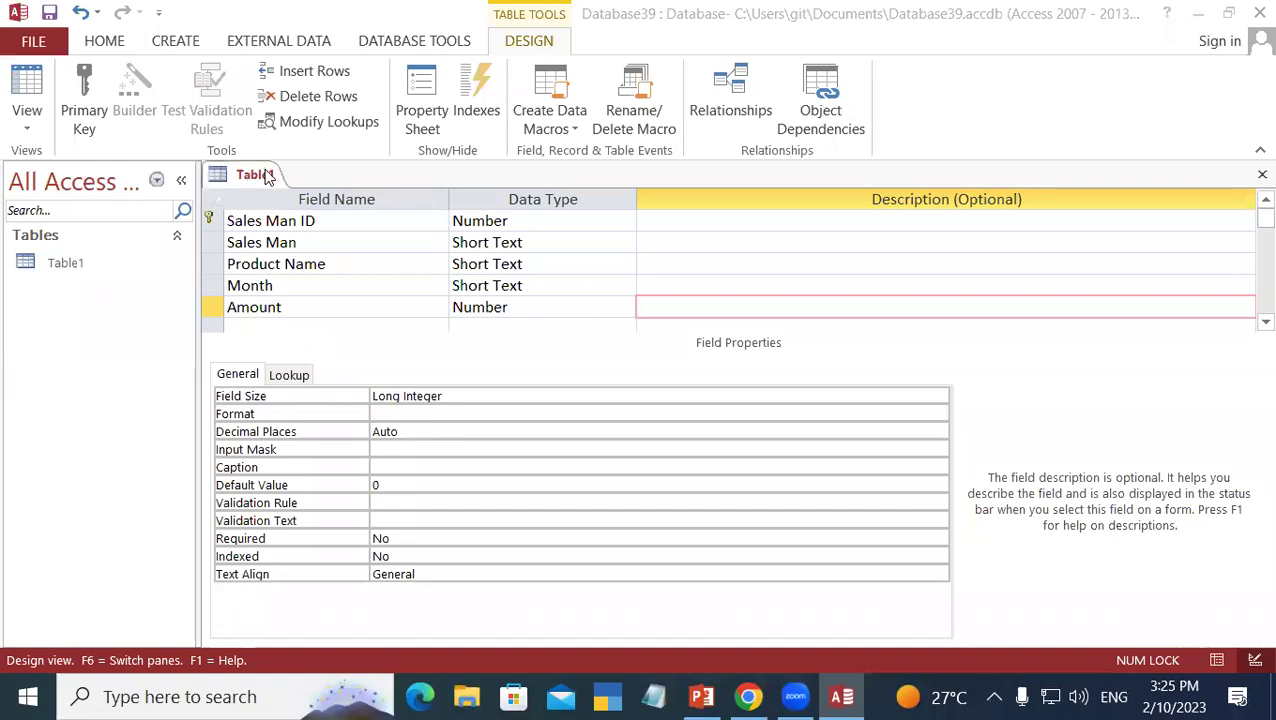
# Step: Save the design of Table1 and switch the table to Datasheet View
pyautogui.rightClick(252, 175)
pyautogui.click(290, 185)
pyautogui.rightClick(272, 178)
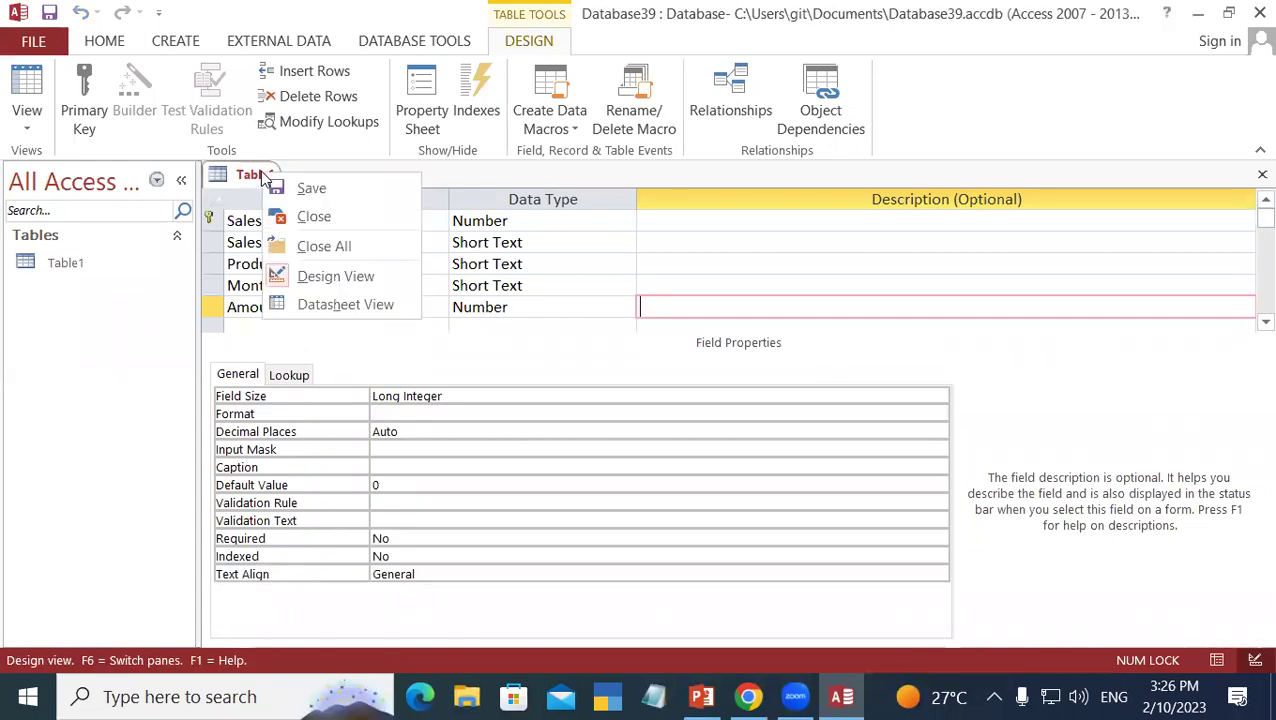
pyautogui.click(340, 305)
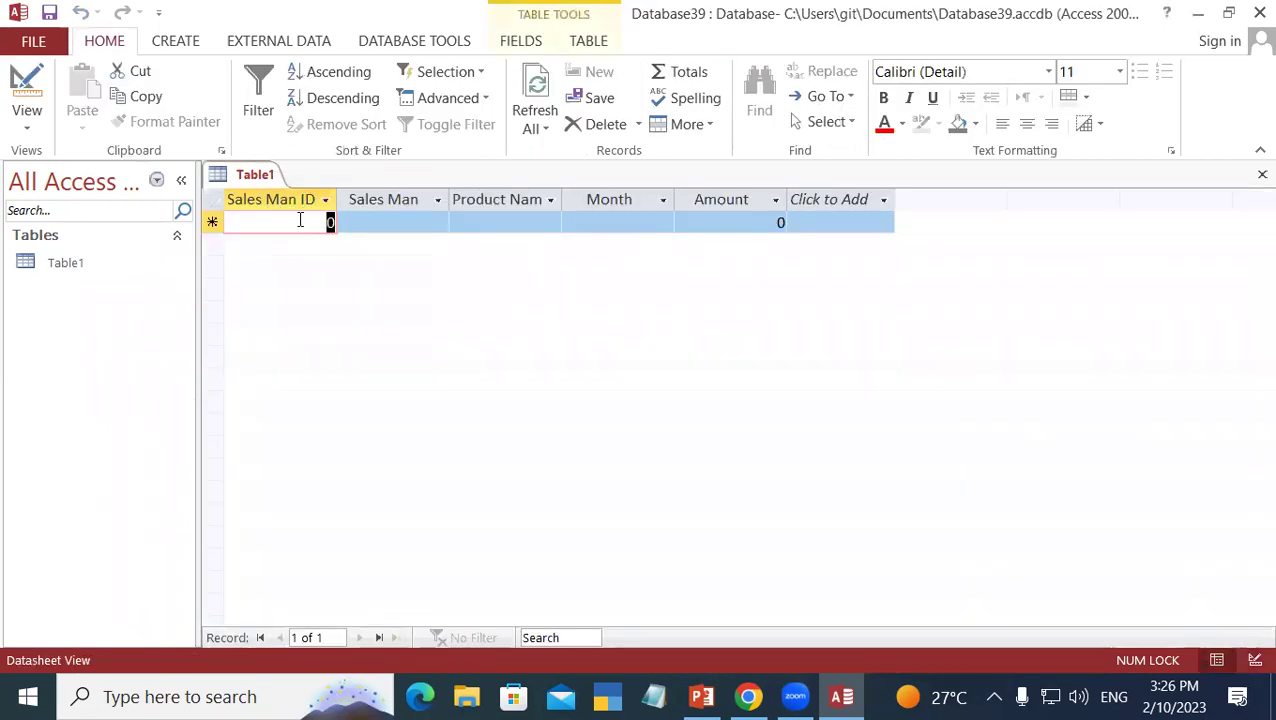
# Step: Start the first record with Sales Man ID 101 and the salesman's name
pyautogui.write('1')
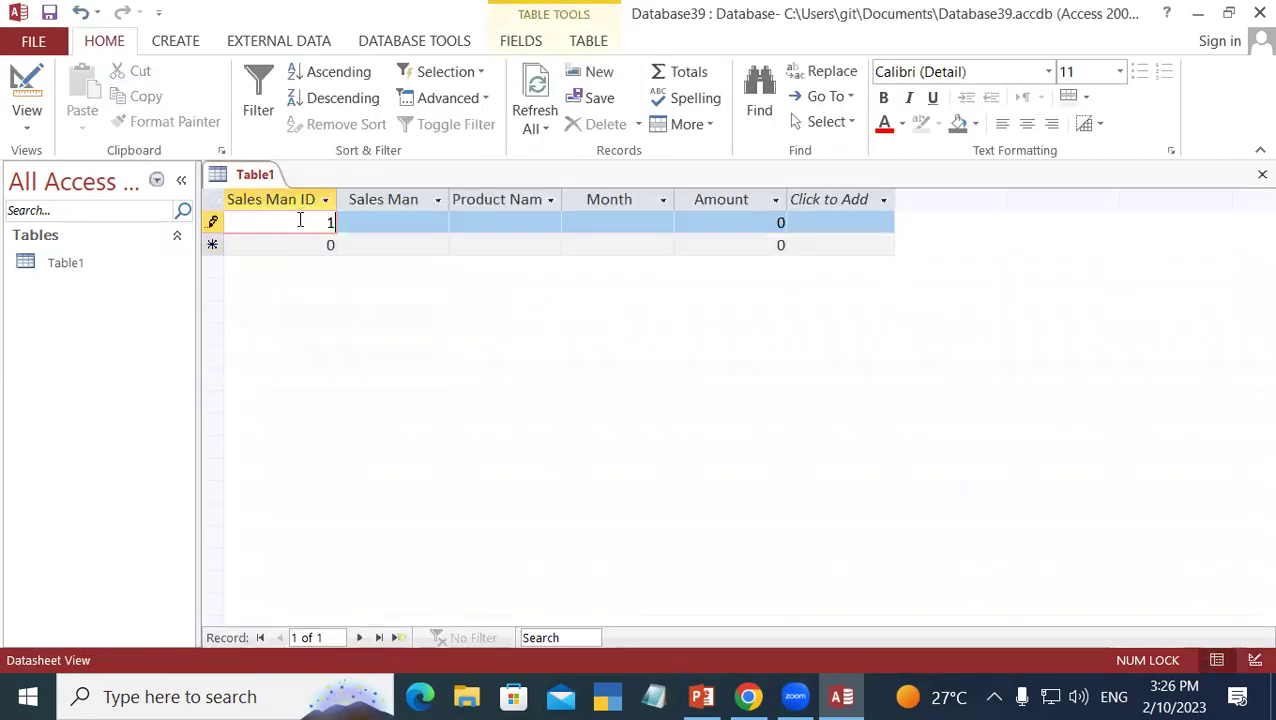
pyautogui.write('01')
pyautogui.press('Tab')
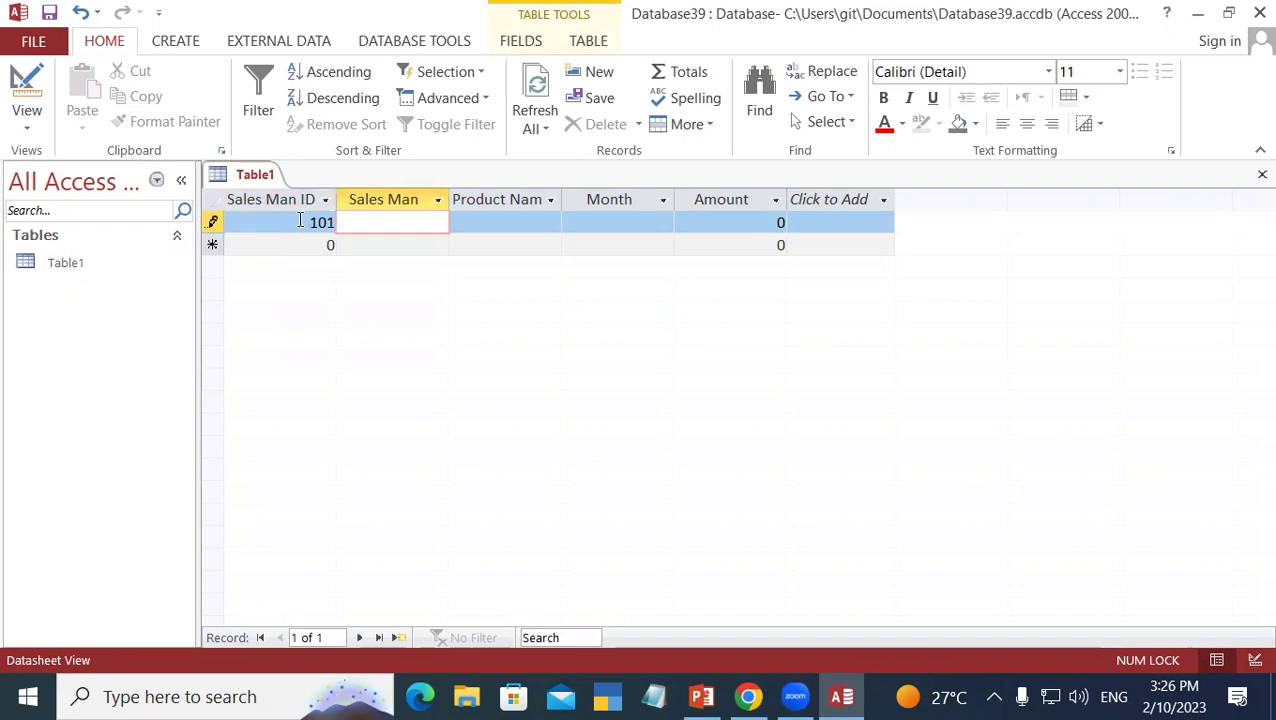
pyautogui.write('Rohan')
pyautogui.press('Tab')
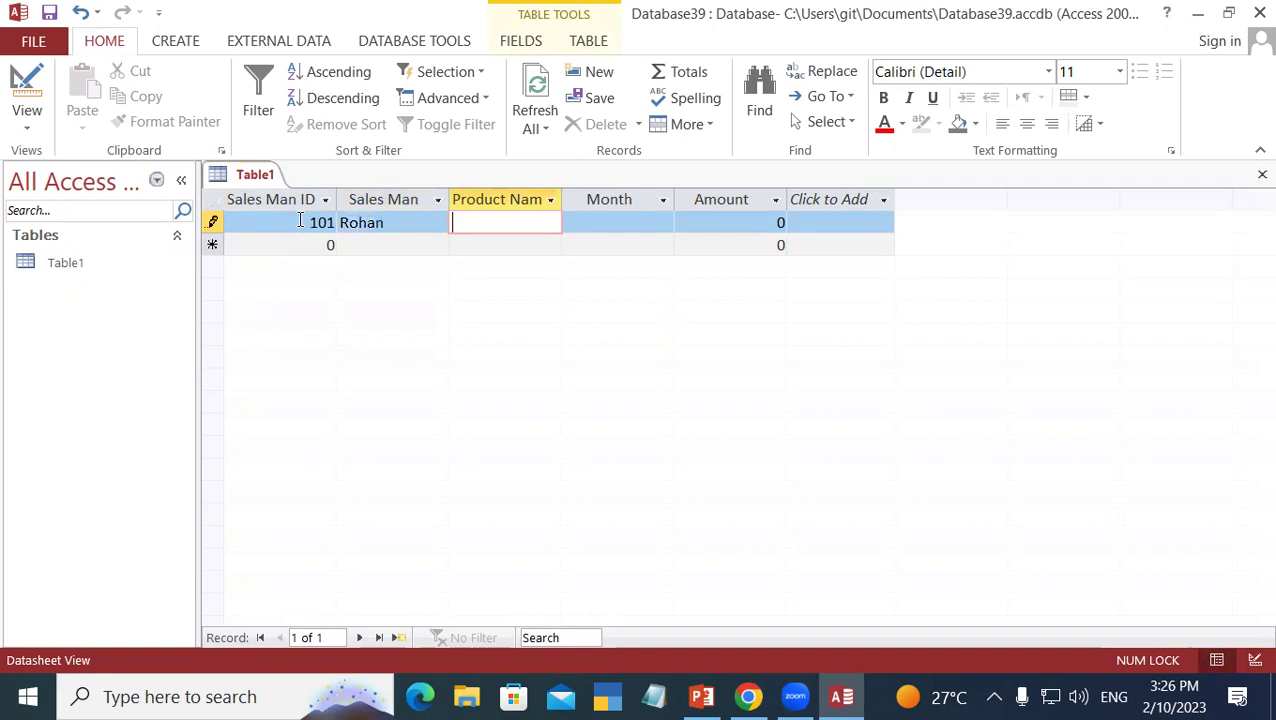
# Step: Widen the Product Name and Sales Man columns and complete the first record with product Keyboard, month Jan and amount 5000
pyautogui.moveTo(562, 199); pyautogui.dragTo(602, 199)
pyautogui.moveTo(449, 199); pyautogui.dragTo(497, 199)
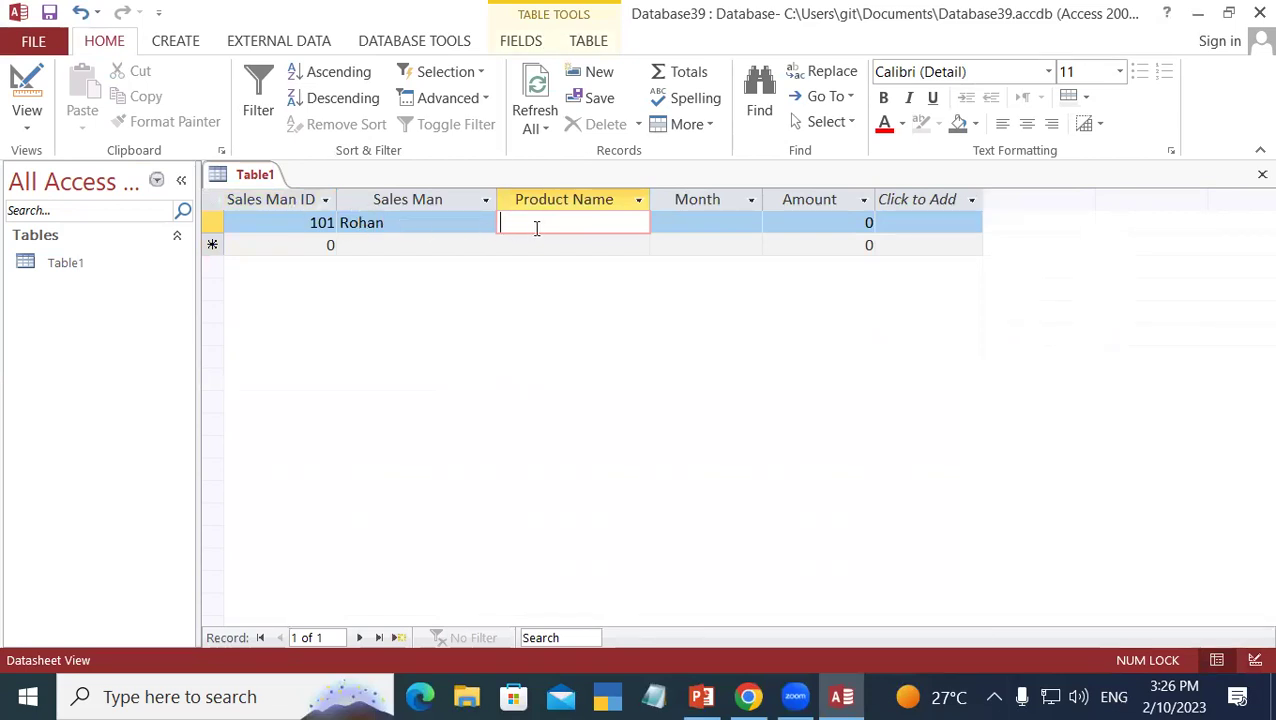
pyautogui.write('Keyboard')
pyautogui.press('Tab')
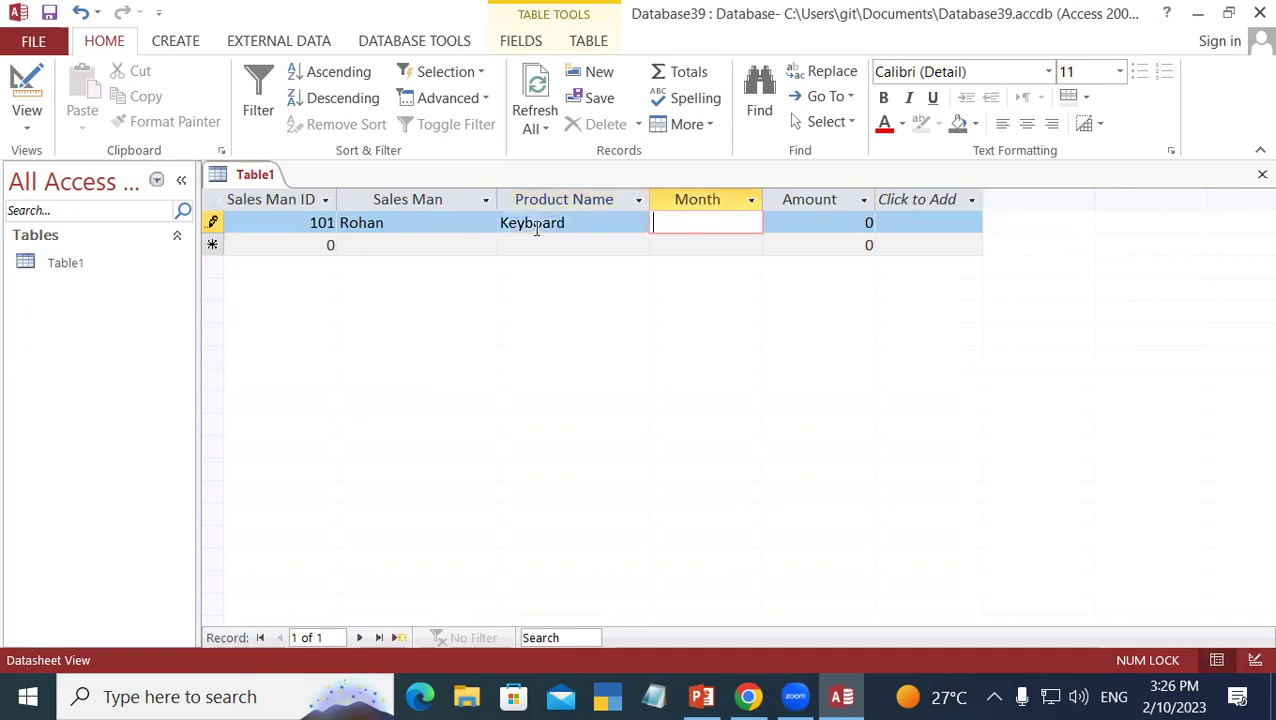
pyautogui.write('Jan')
pyautogui.press('Tab')
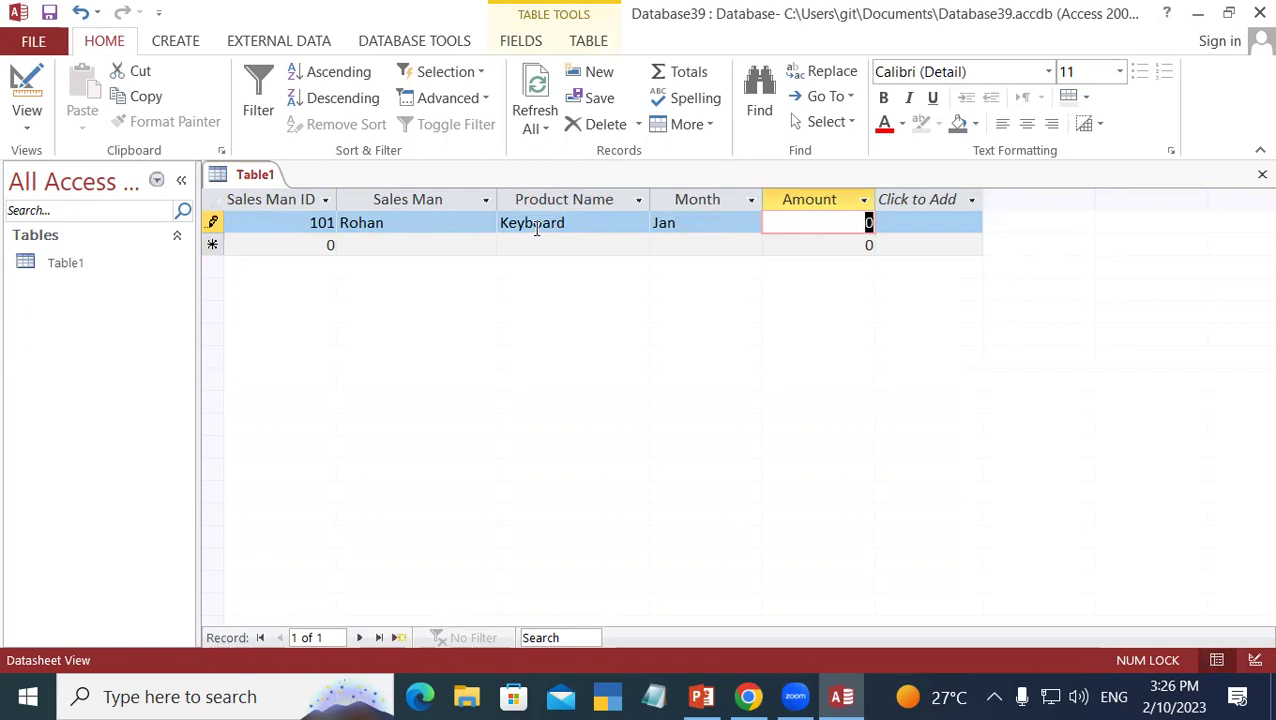
pyautogui.write('5000')
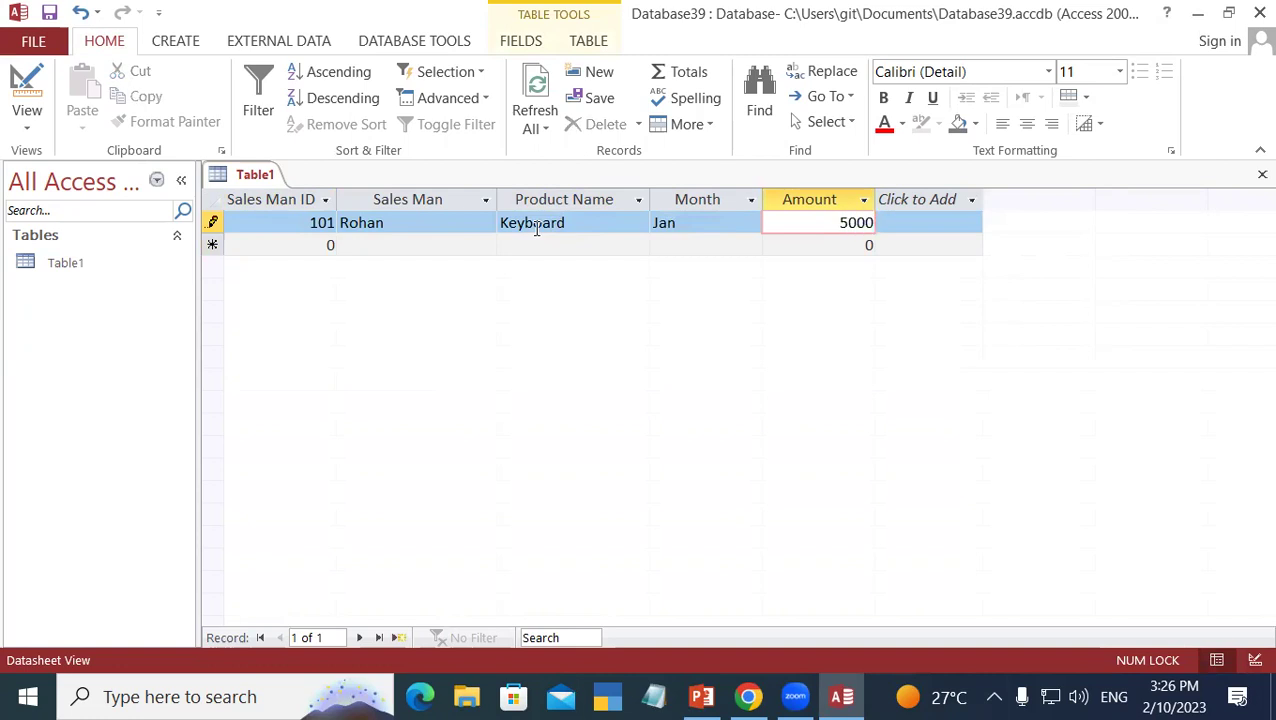
pyautogui.press('Tab')
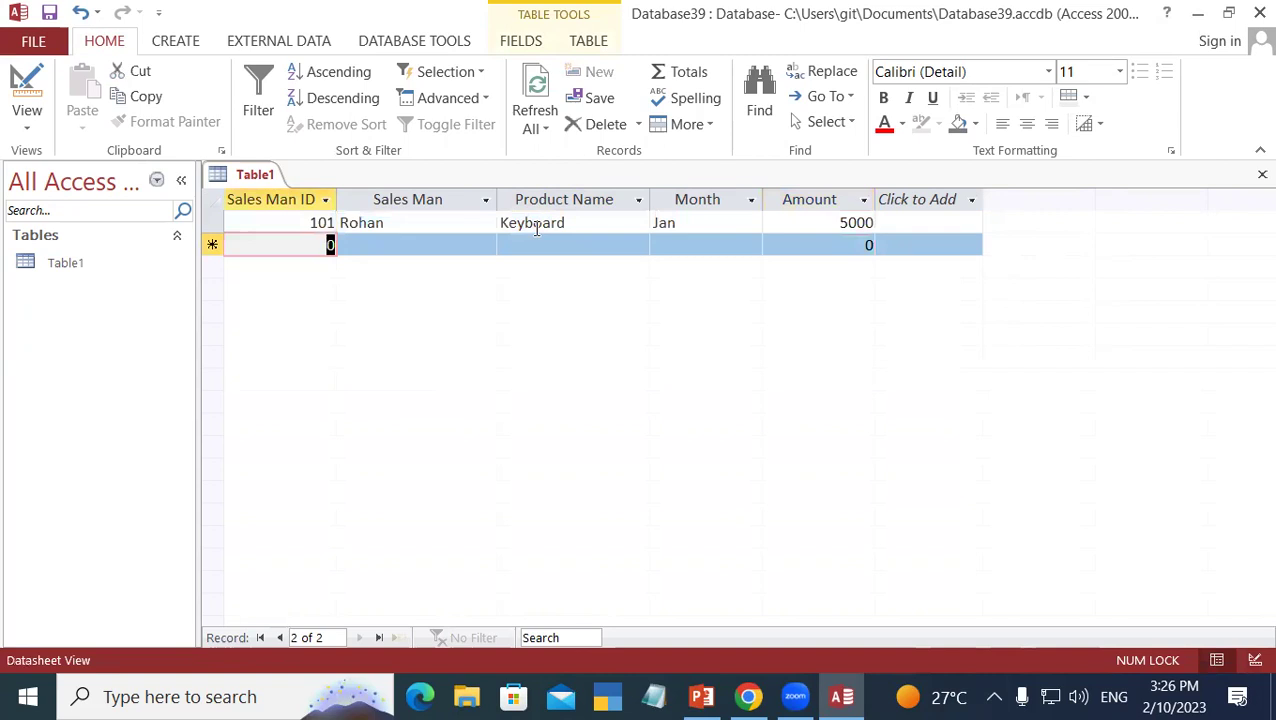
# Step: Enter the second record with Sales Man ID 102, the salesman's name, product Dell, month Jan and amount 1000
pyautogui.write('102')
pyautogui.press('Tab')
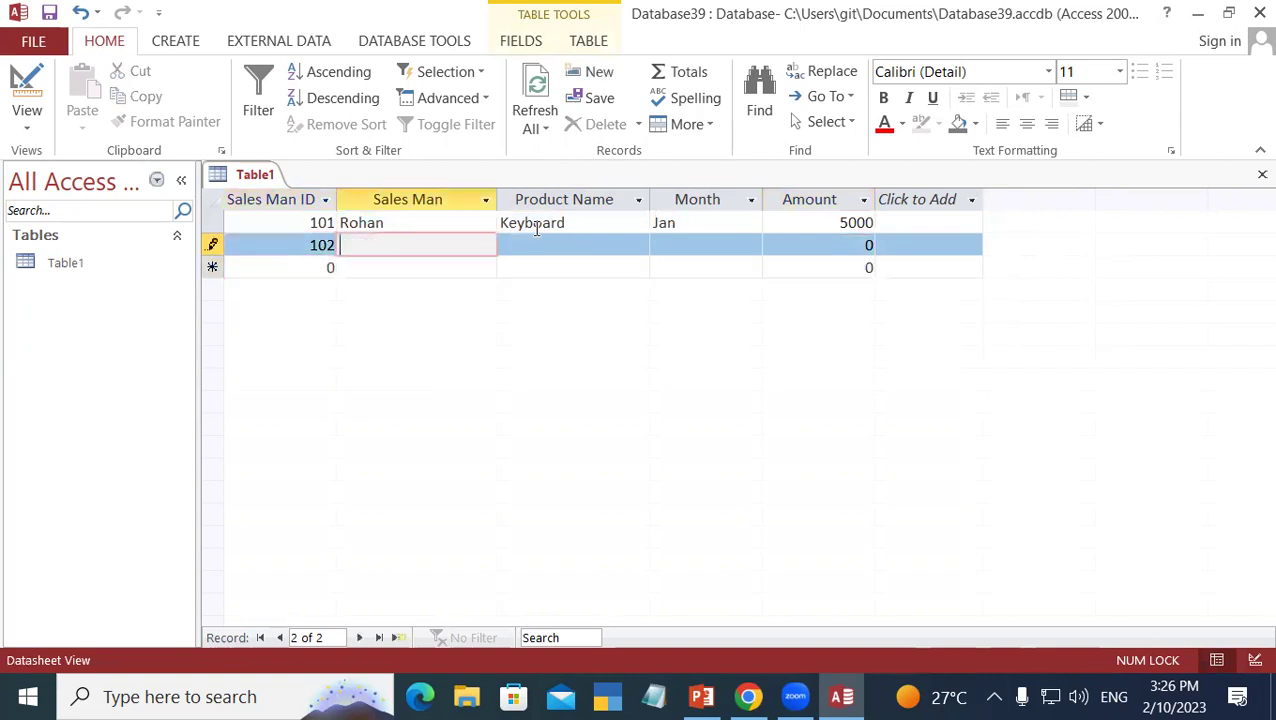
pyautogui.write('Rupesh')
pyautogui.press('Tab')
pyautogui.write('Dell')
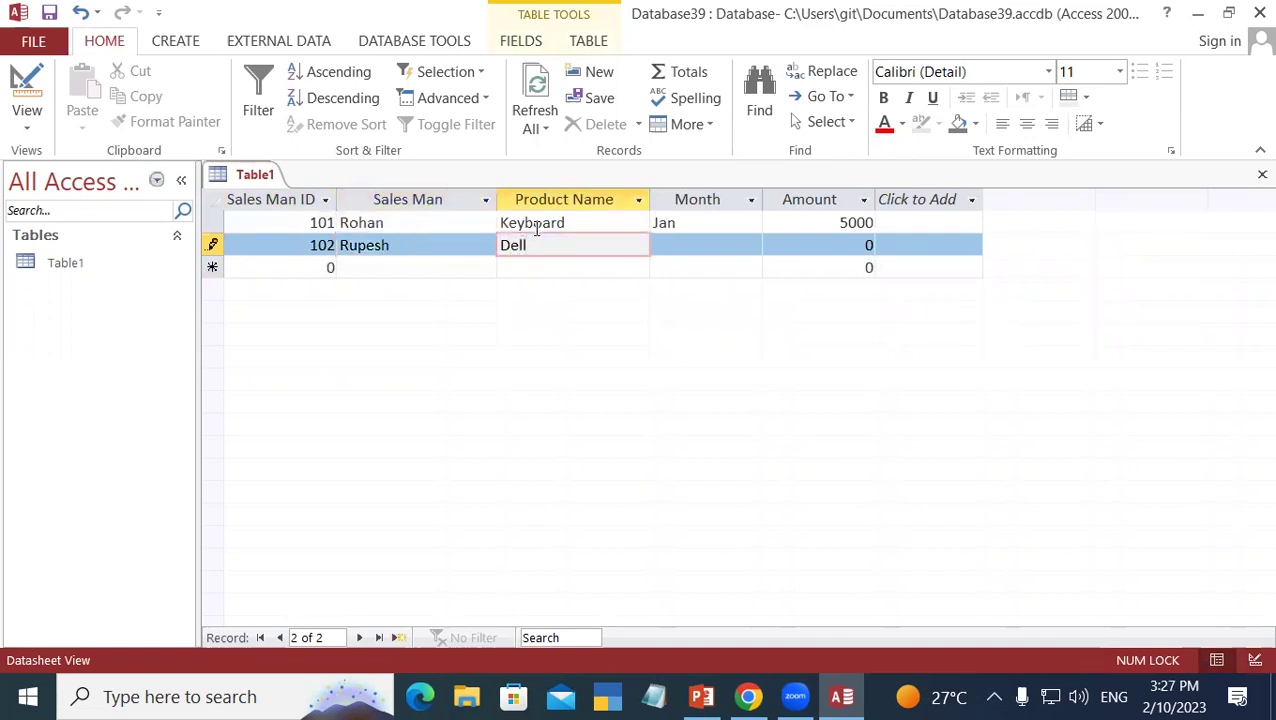
pyautogui.press('Tab')
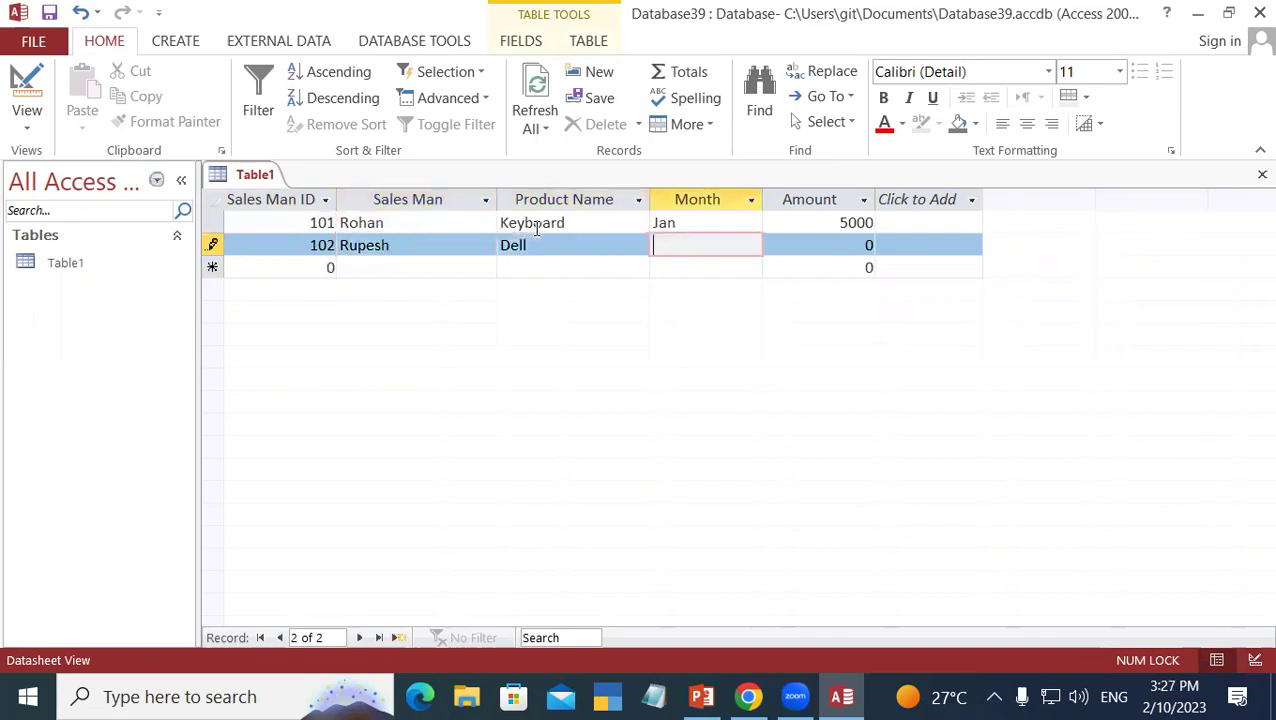
pyautogui.write('Jan')
pyautogui.press('Tab')
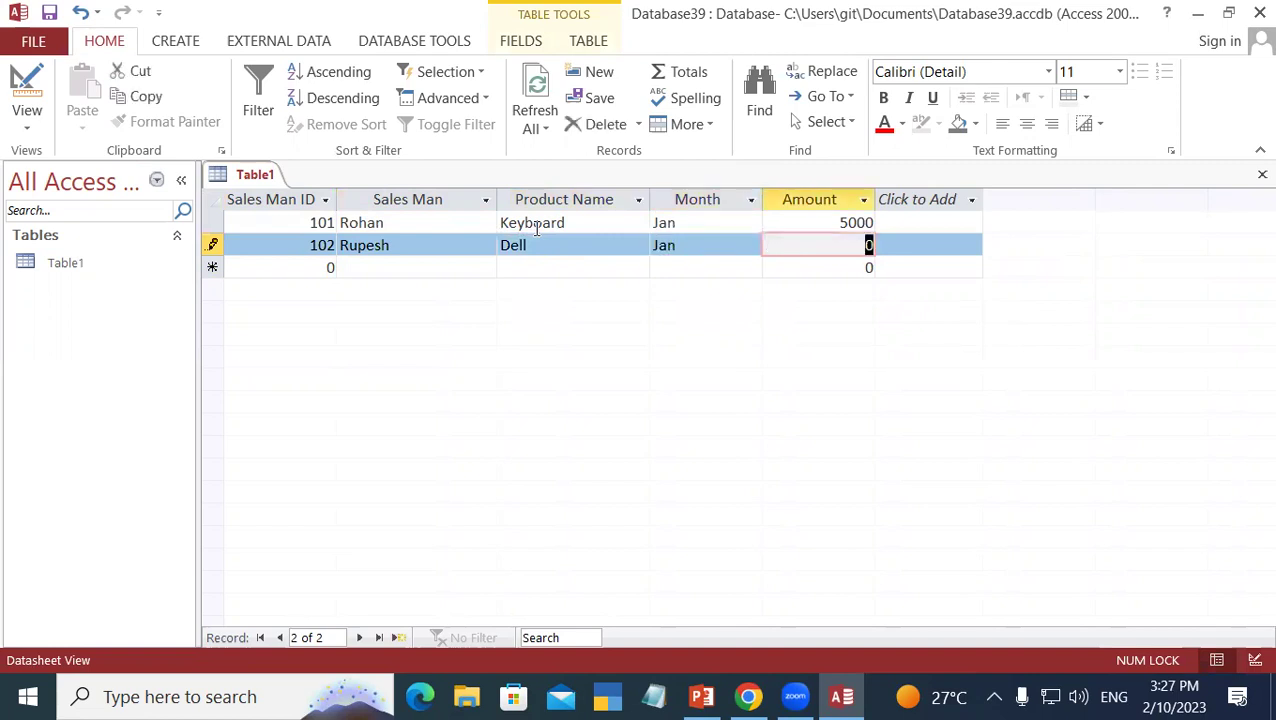
pyautogui.write('1000')
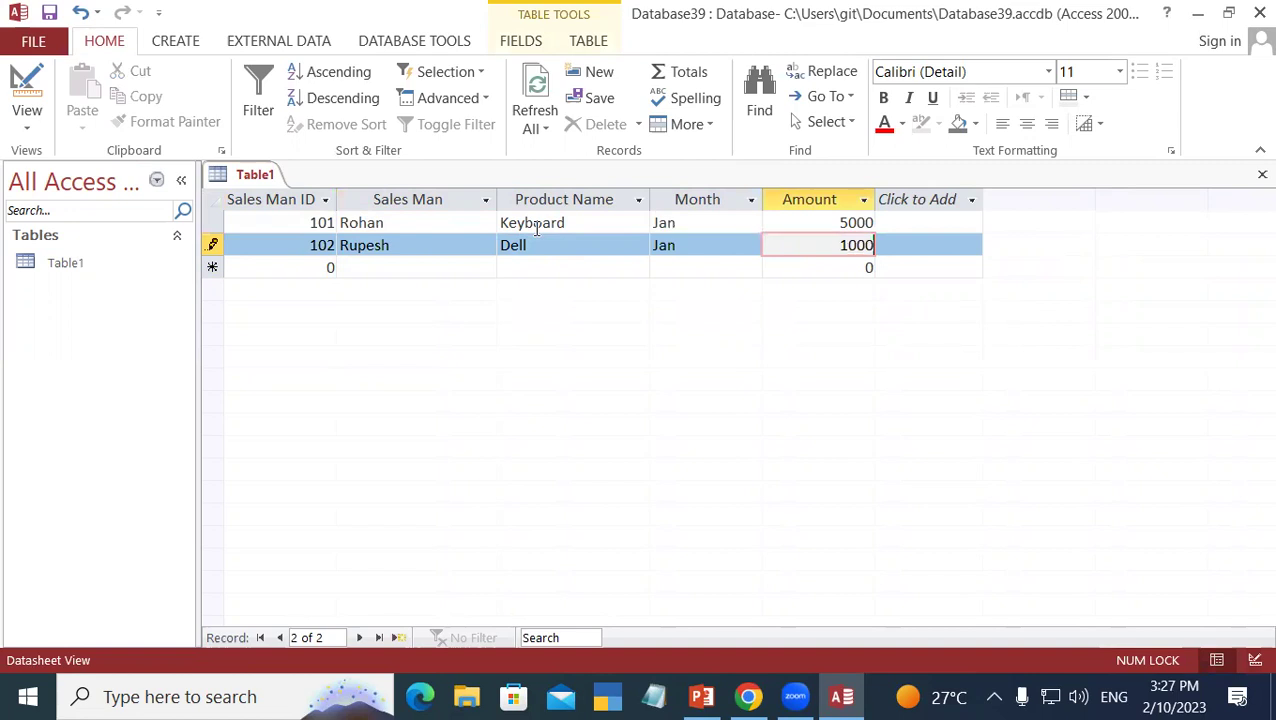
pyautogui.press('Tab')
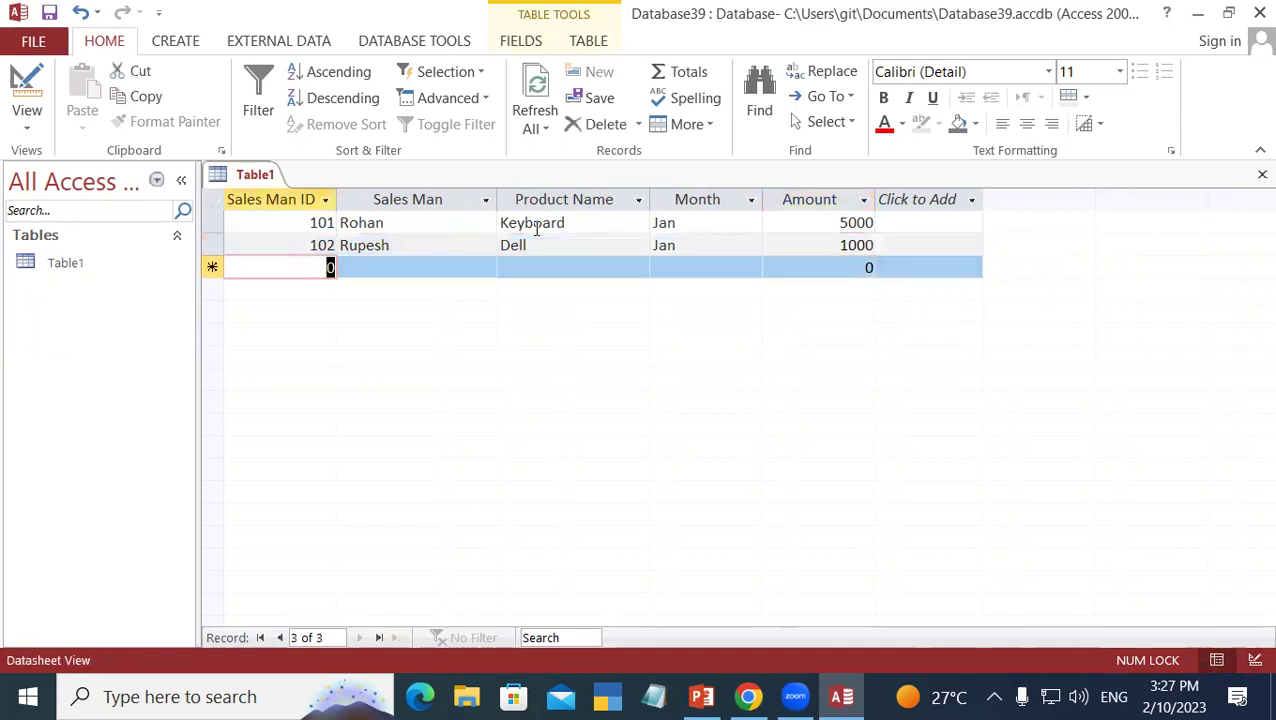
# Step: Enter the third record with Sales Man ID 103, the salesman's name, product Keyboard, month Feb and amount 200
pyautogui.write('103')
pyautogui.press('Tab')
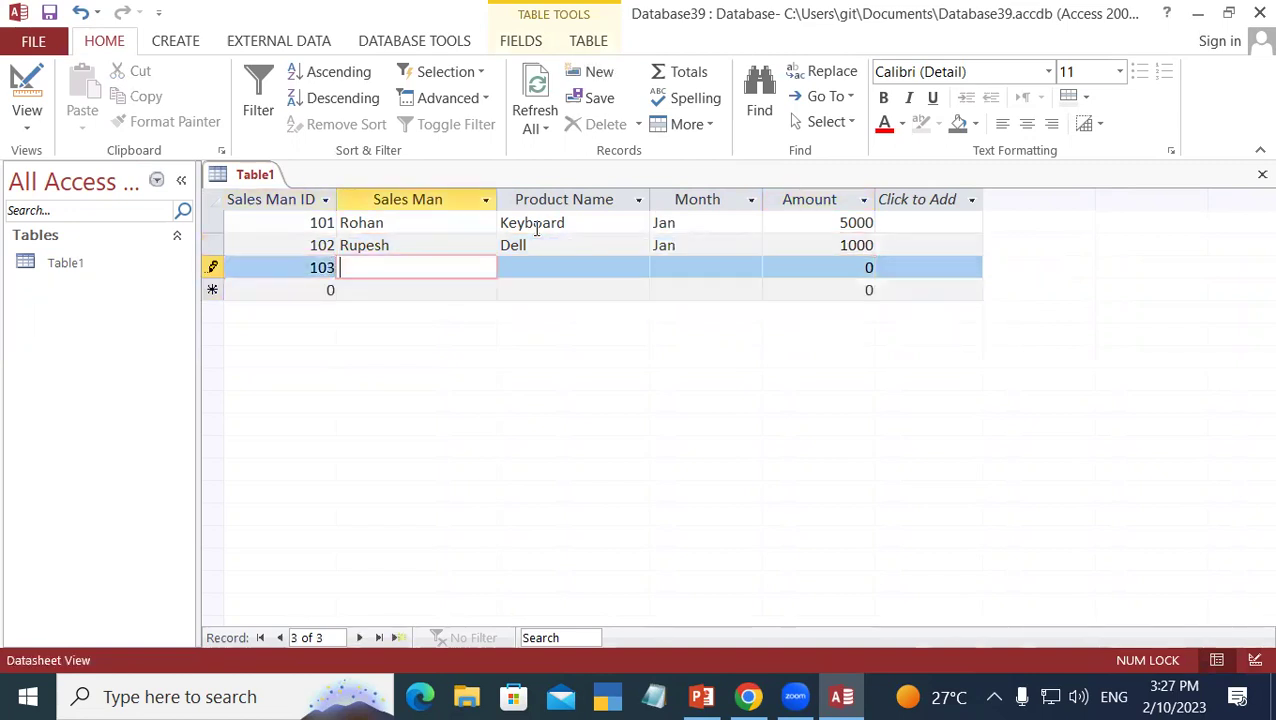
pyautogui.write('Cha')
pyautogui.press('BackSpace')
pyautogui.write('andan')
pyautogui.press('Tab')
pyautogui.write('K')
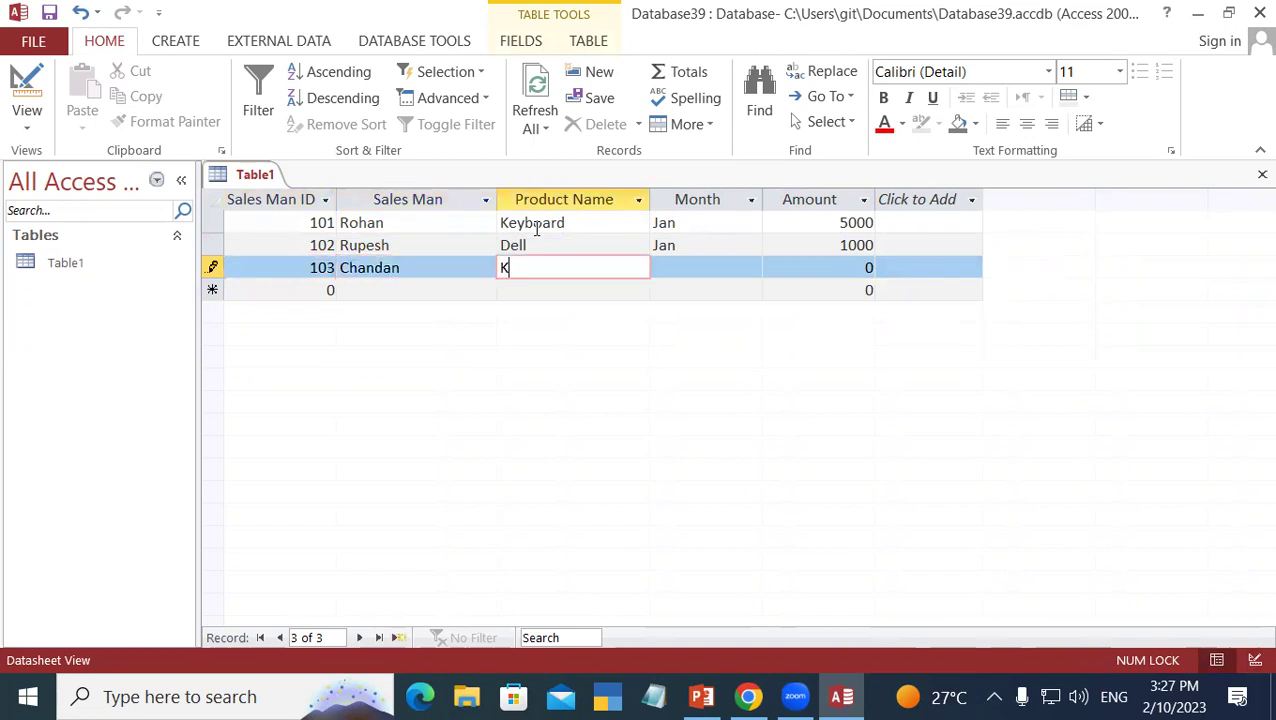
pyautogui.write('eyboard')
pyautogui.press('Tab')
pyautogui.write('Feb')
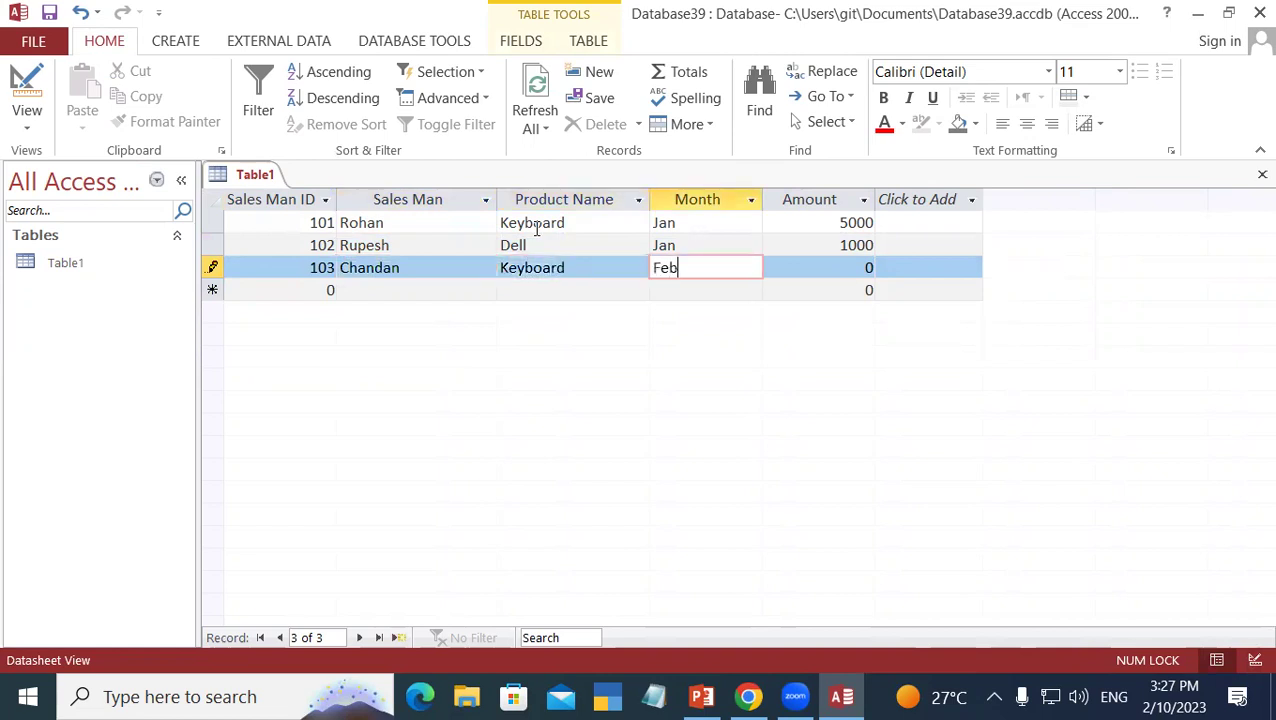
pyautogui.press('Tab')
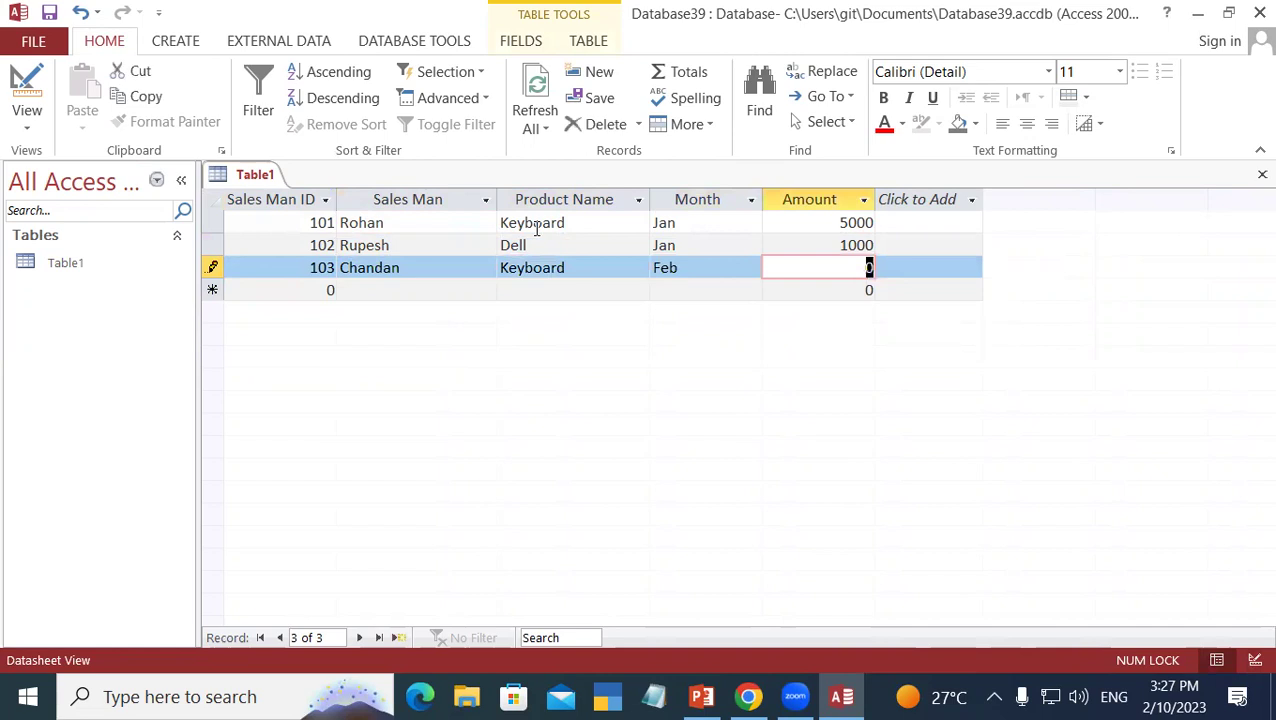
pyautogui.write('200')
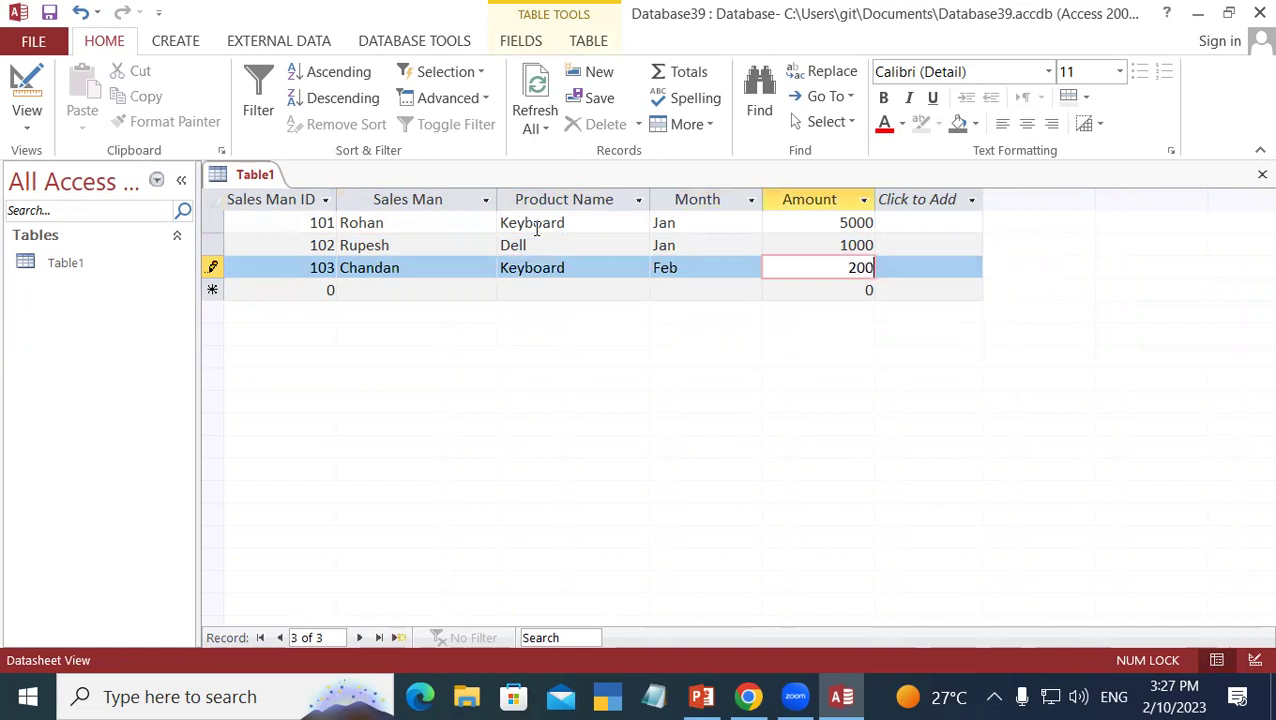
pyautogui.press('Tab')
# Step: Enter the fourth record with Sales Man ID 104, the salesman's name, product Dell Keyboard, month March and amount 4000
pyautogui.write('10')
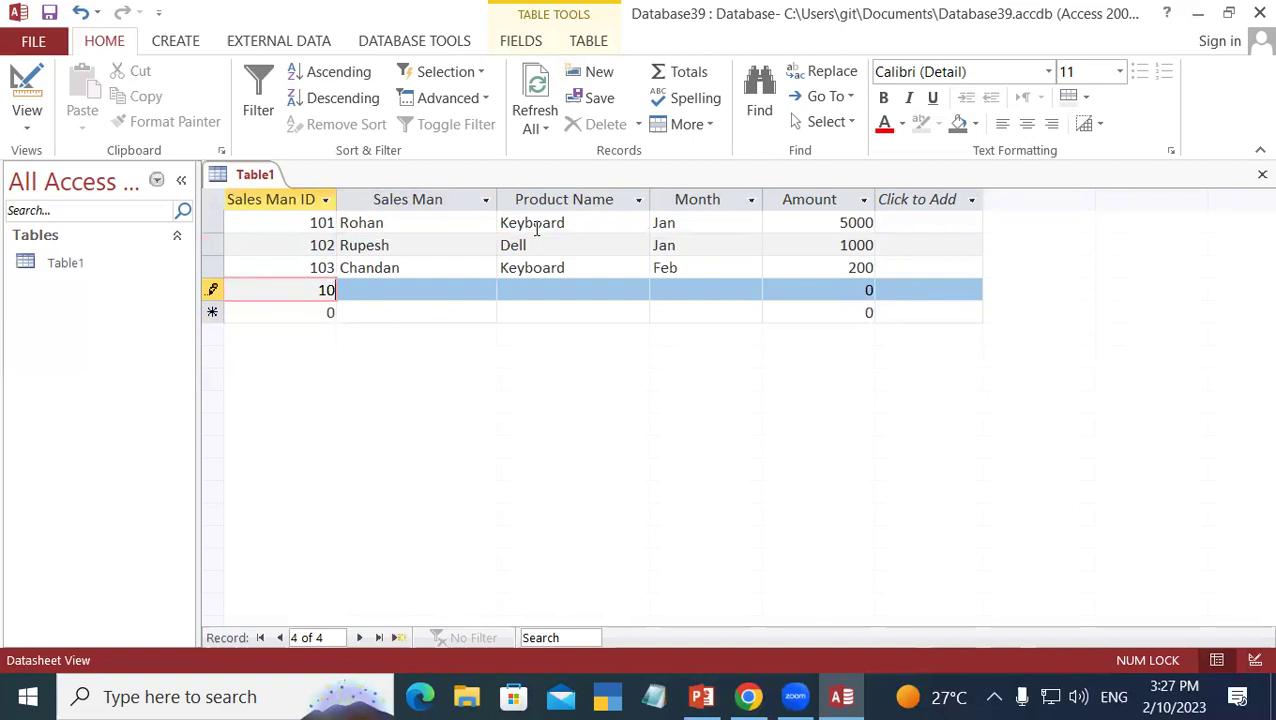
pyautogui.write('4')
pyautogui.press('Tab')
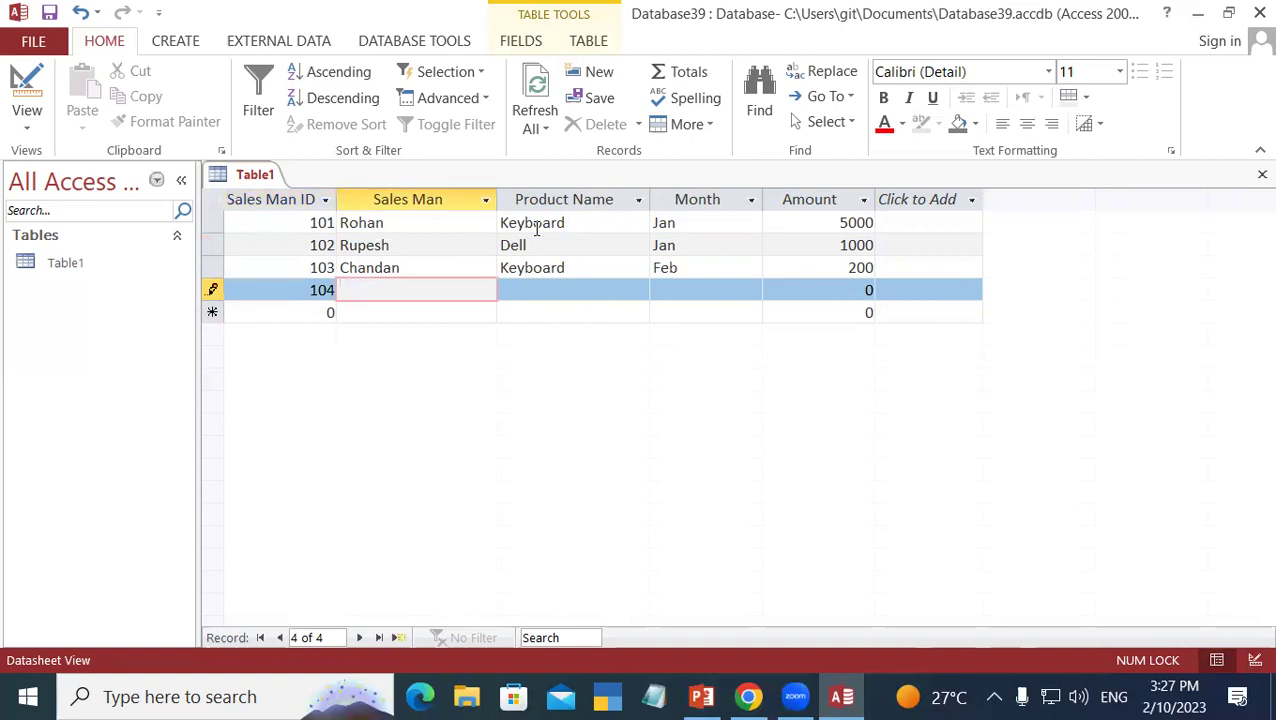
pyautogui.write('Mohan')
pyautogui.press('Tab')
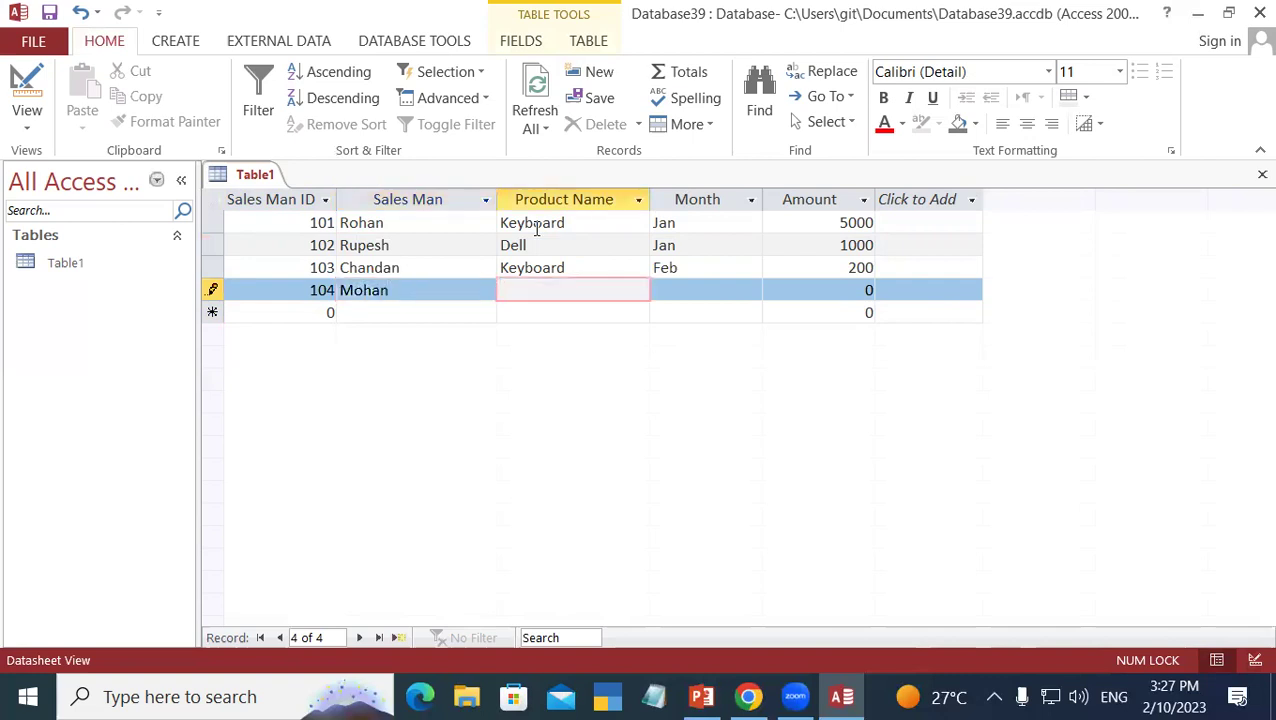
pyautogui.write('Dell Keyboard')
pyautogui.press('Tab')
pyautogui.write('March')
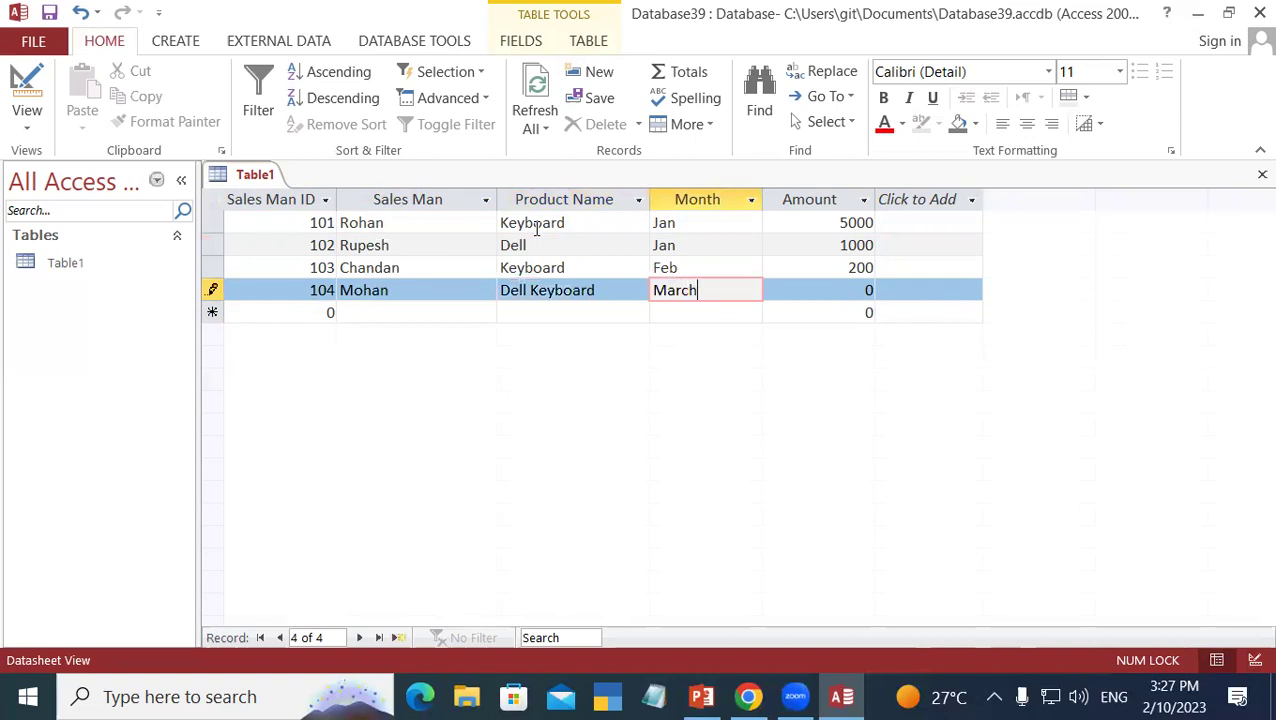
pyautogui.press('Tab')
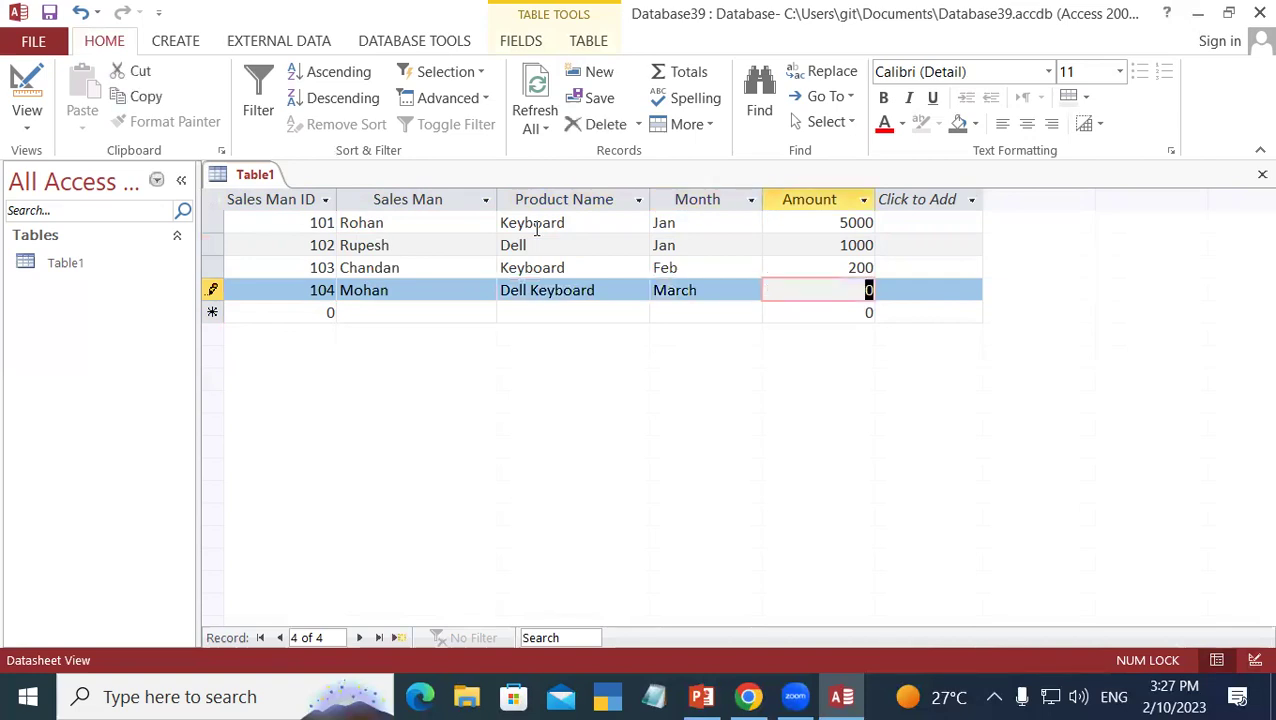
pyautogui.write('4000')
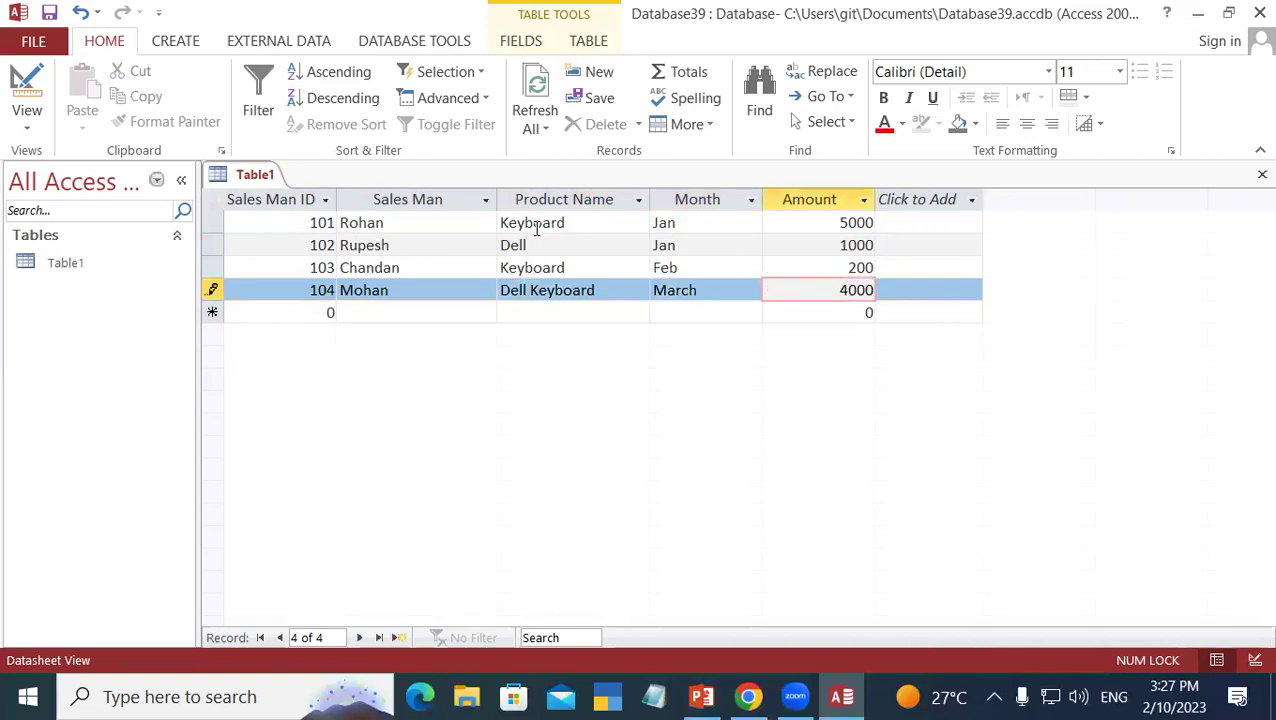
pyautogui.press('Tab')
# Step: Enter the fifth record with Sales Man ID 105, the salesman's name, product Mouse, month Jan and amount 400
pyautogui.write('105')
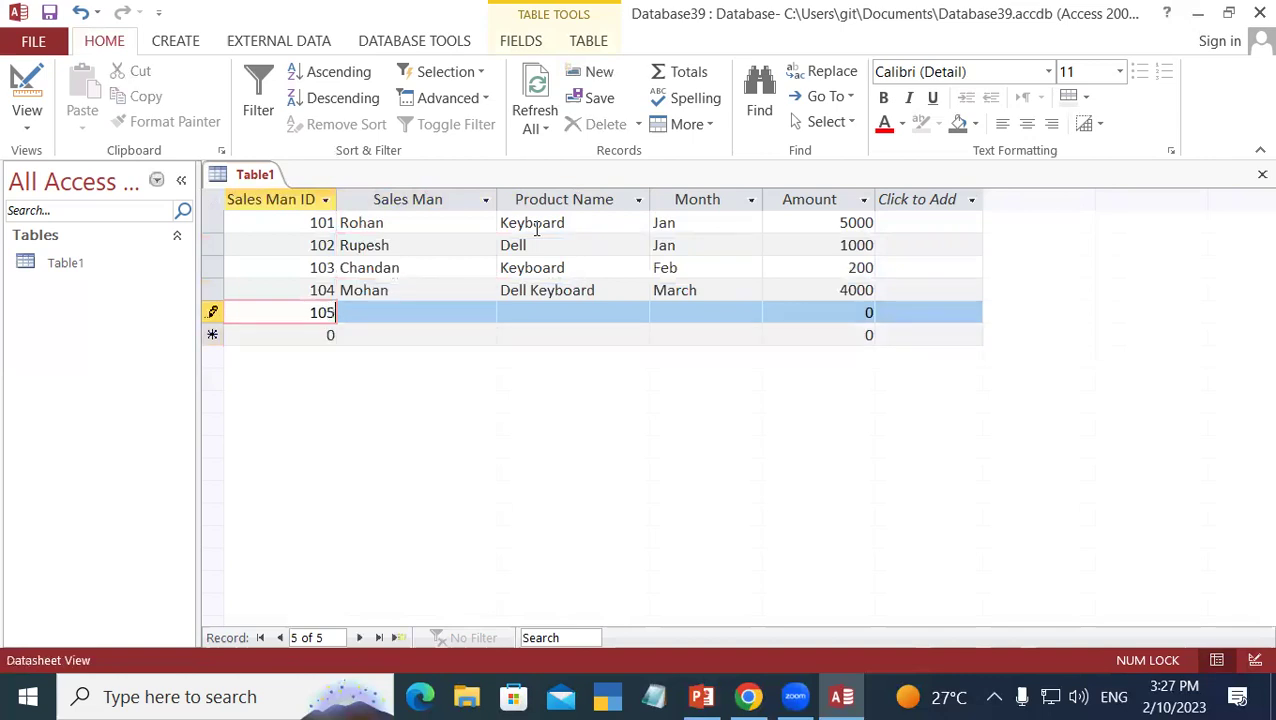
pyautogui.press('Tab')
pyautogui.write('Rohan')
pyautogui.press('Tab')
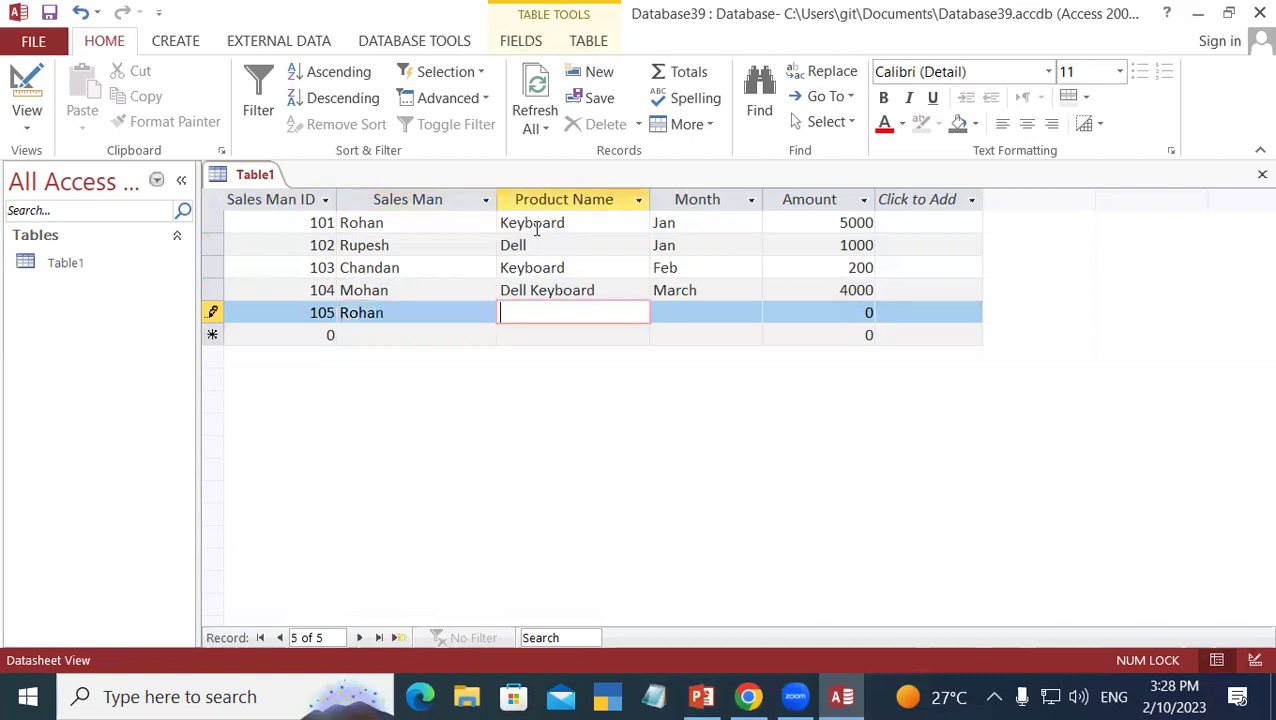
pyautogui.write('Mouse')
pyautogui.press('Tab')
pyautogui.write('Jan')
pyautogui.press('Tab')
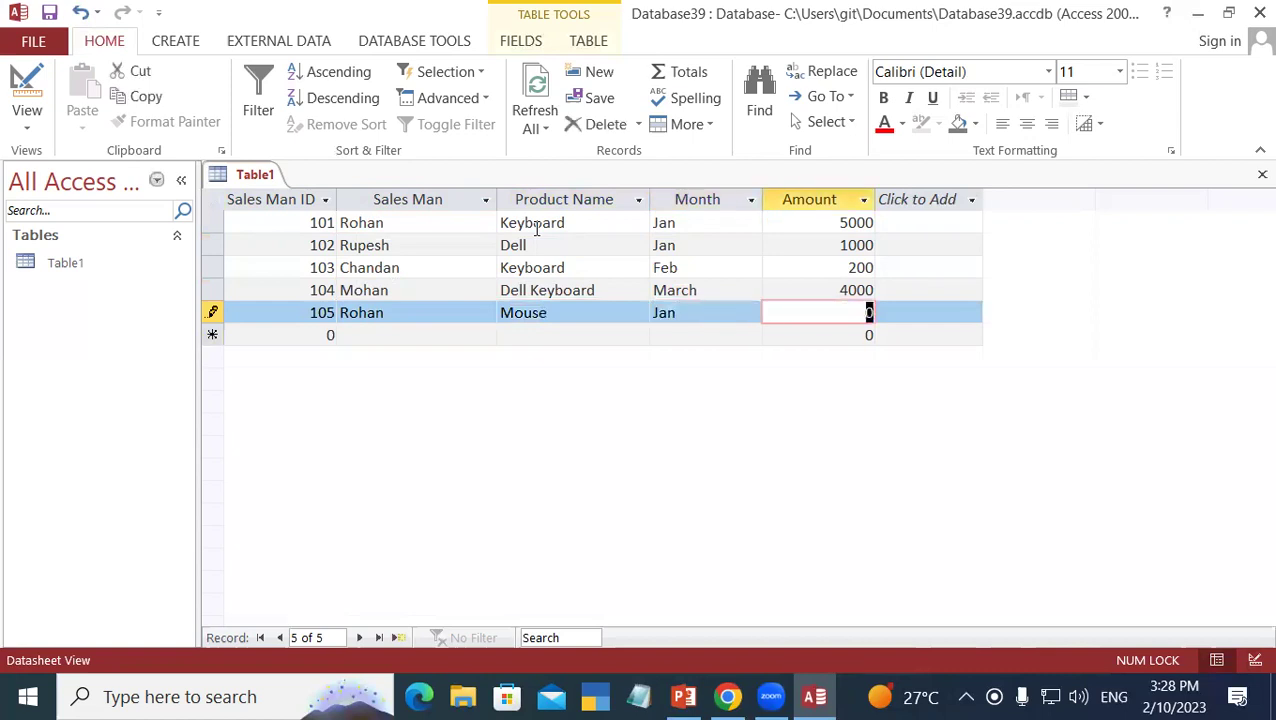
pyautogui.write('400')
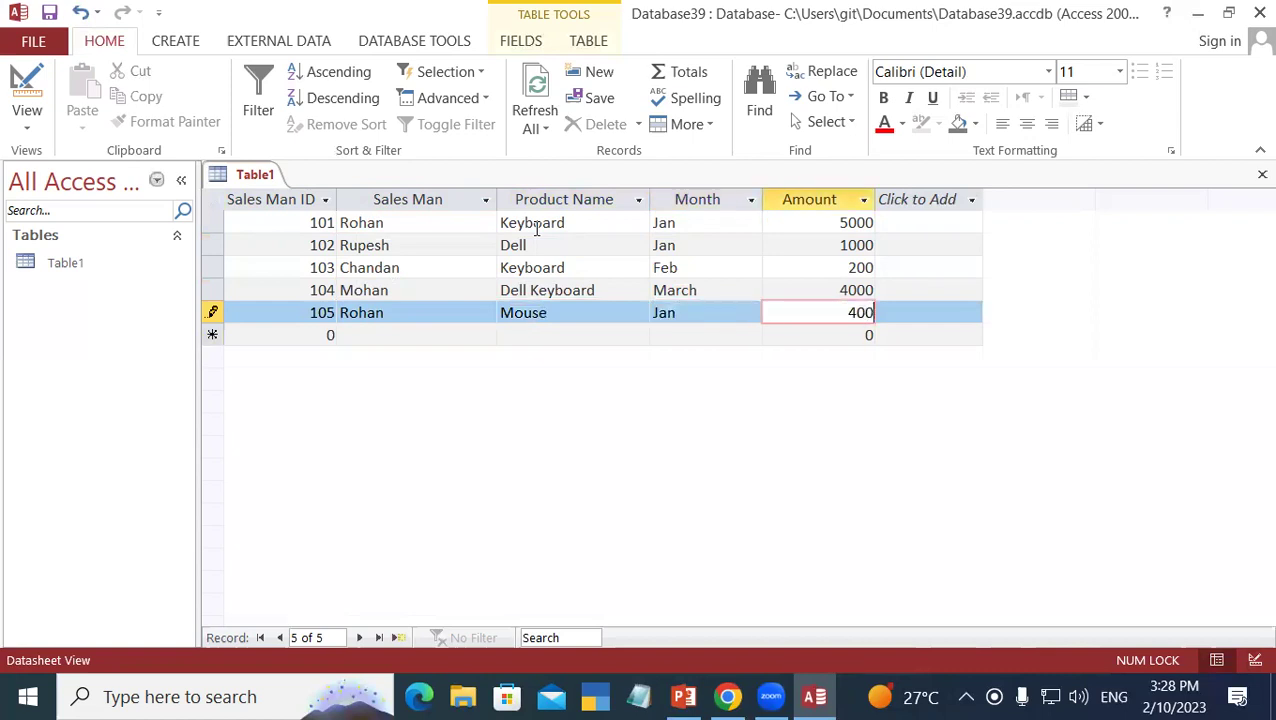
pyautogui.press('Tab')
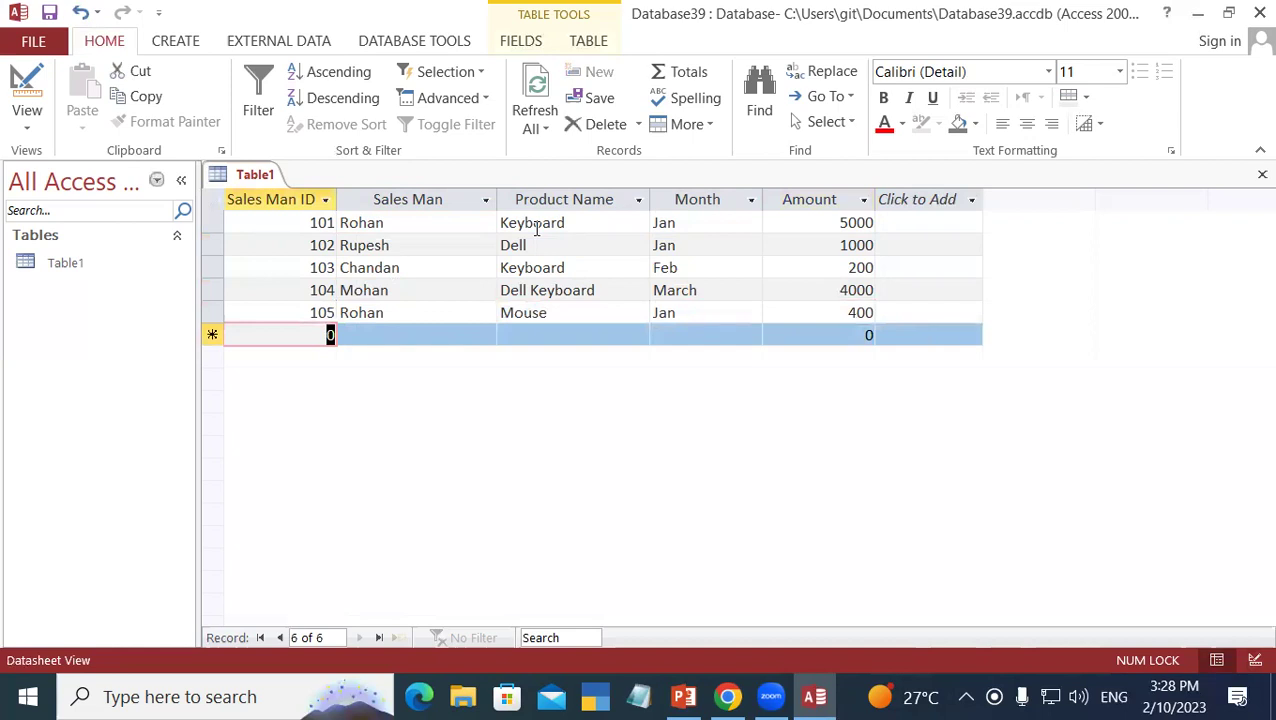
# Step: Enter the sixth record with Sales Man ID 106, the salesman's name, product Monitor, month Feb and amount 2000
pyautogui.write('106')
pyautogui.press('Tab')
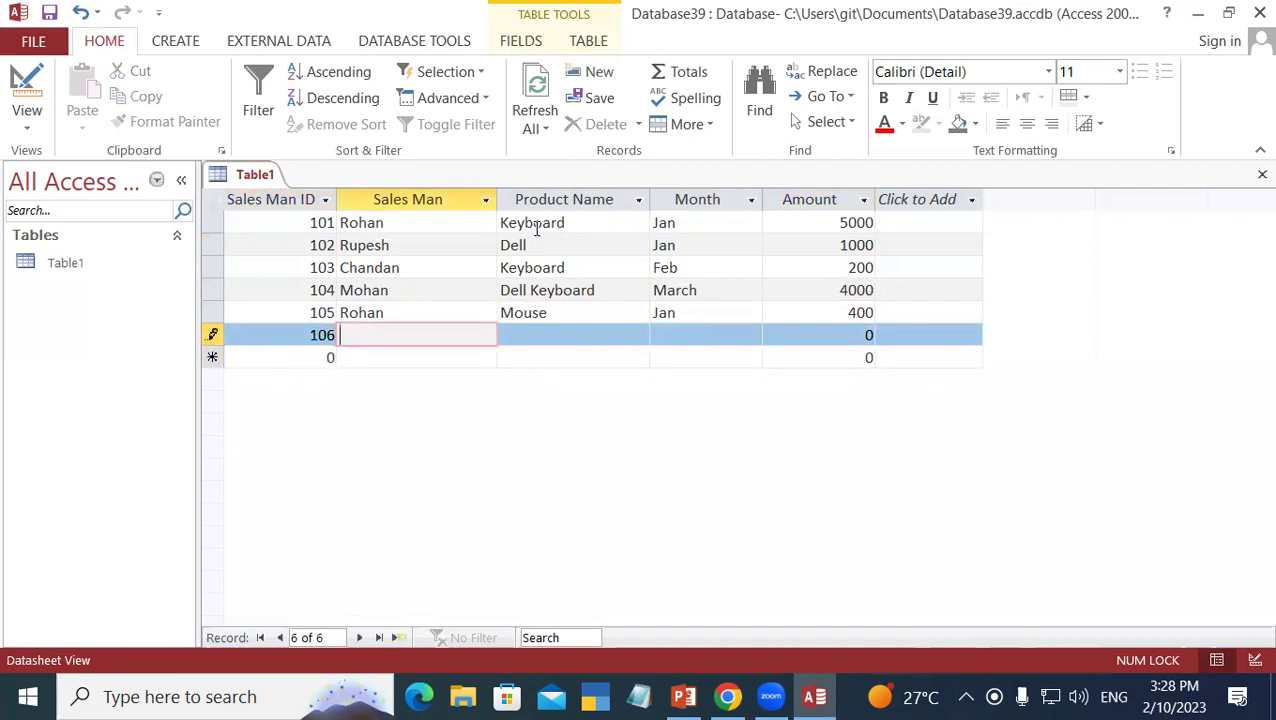
pyautogui.write('Ajay')
pyautogui.press('Tab')
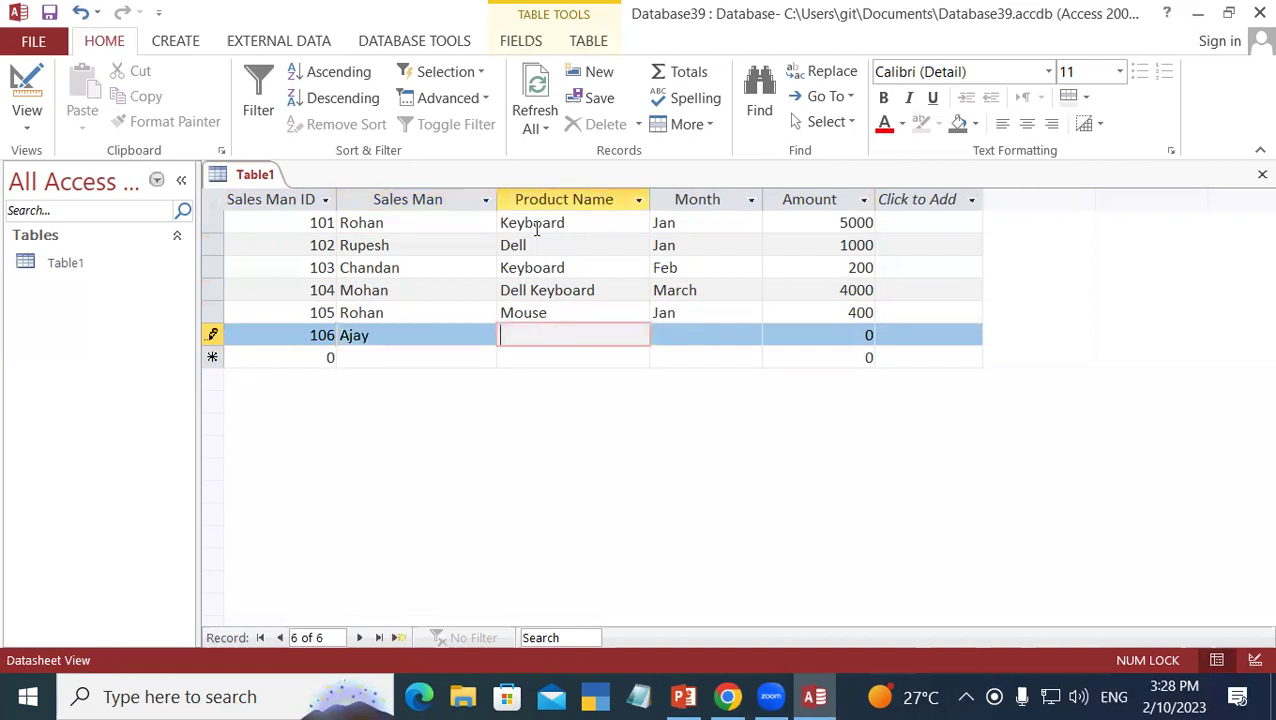
pyautogui.write('Montio')
pyautogui.press('BackSpace')
pyautogui.press('BackSpace')
pyautogui.press('BackSpace')
pyautogui.write('itor')
pyautogui.press('Tab')
pyautogui.write('Feb')
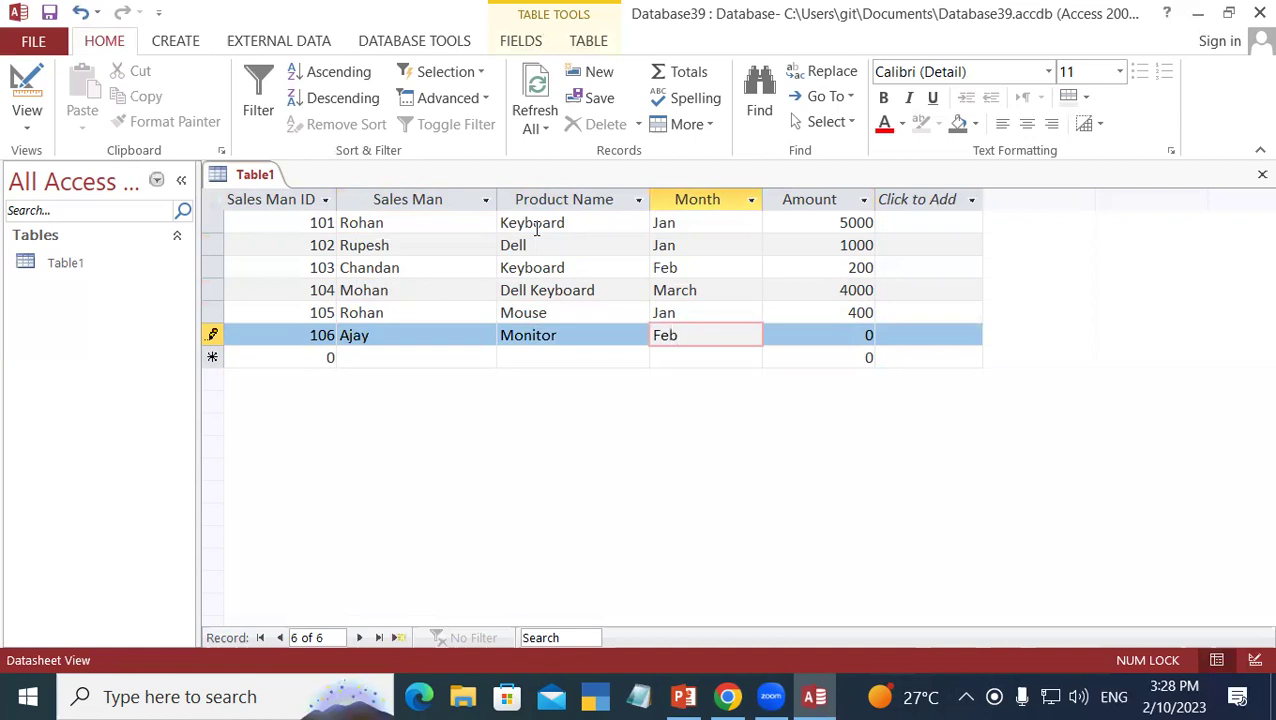
pyautogui.press('Tab')
pyautogui.write('2000')
pyautogui.press('Tab')
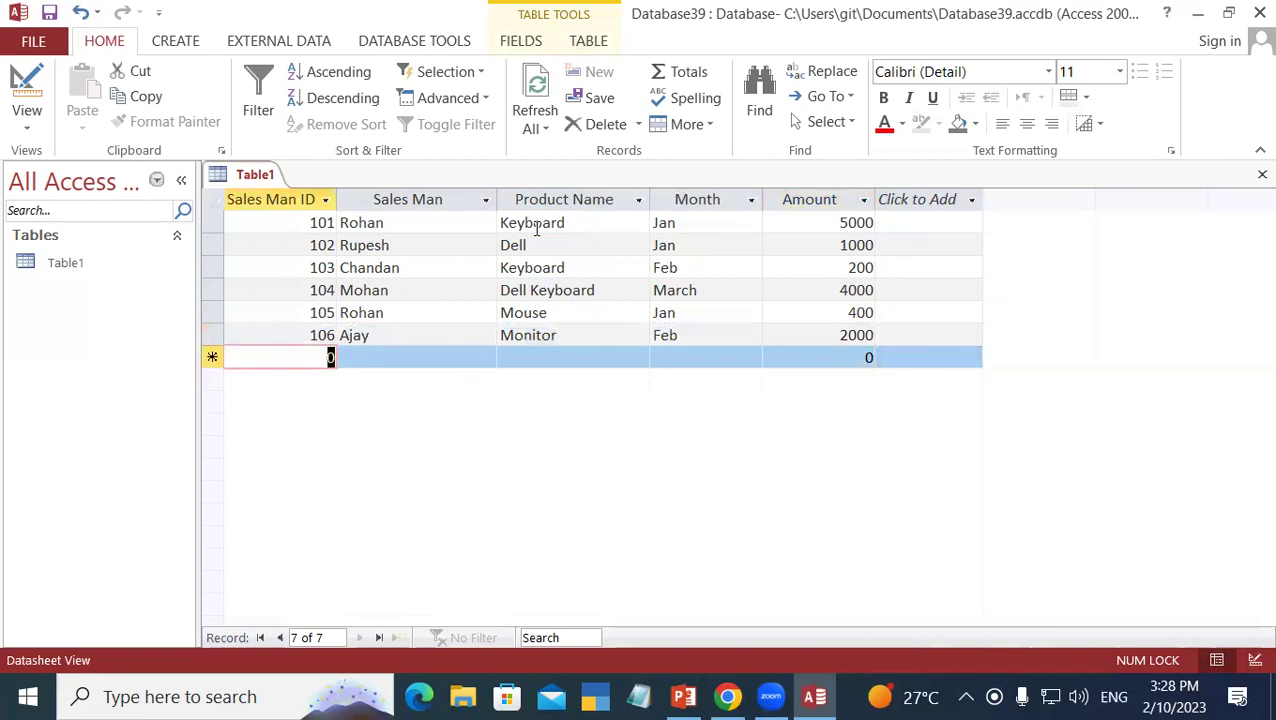
pyautogui.press('Tab')
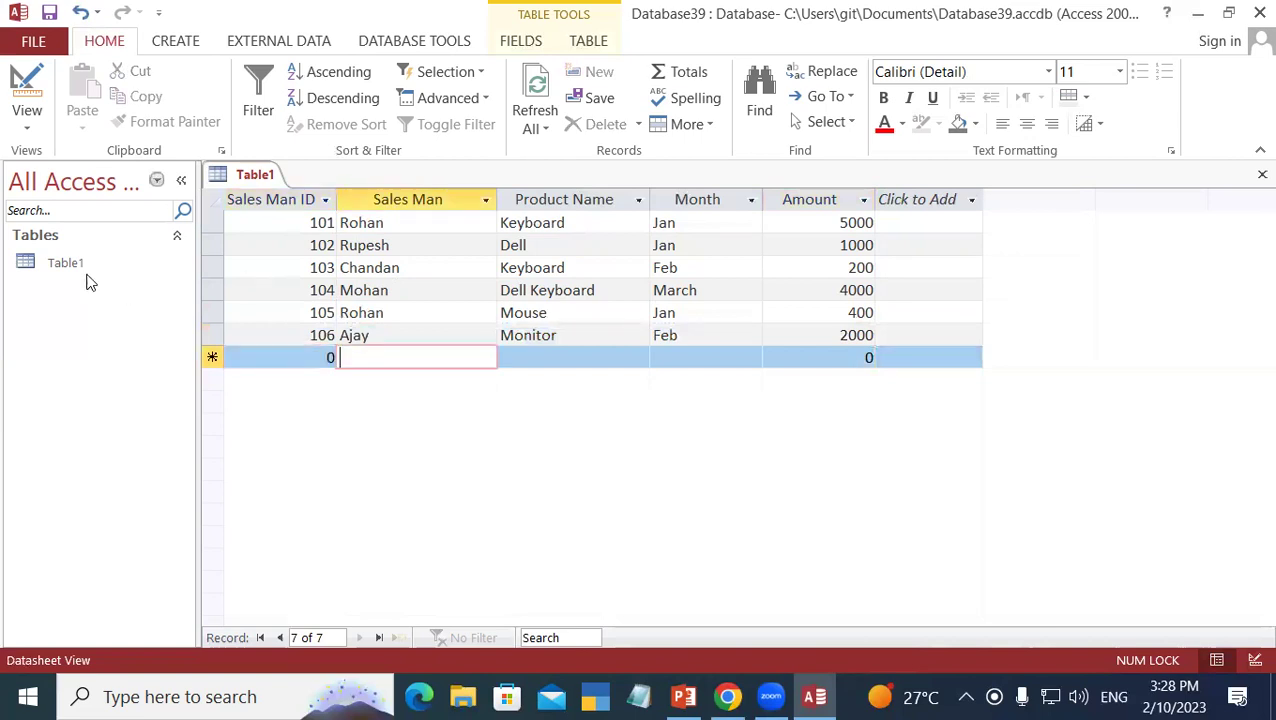
pyautogui.click(313, 356)
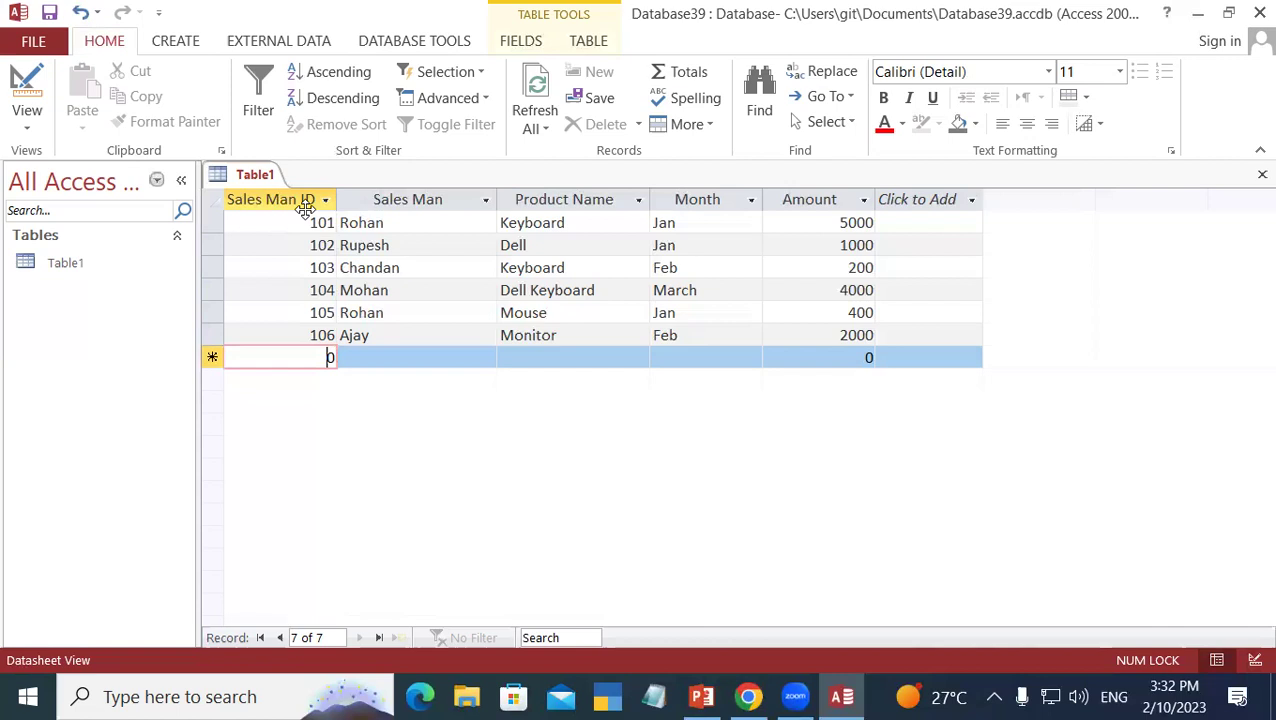
# Step: Save Table1 and close it
pyautogui.rightClick(258, 176)
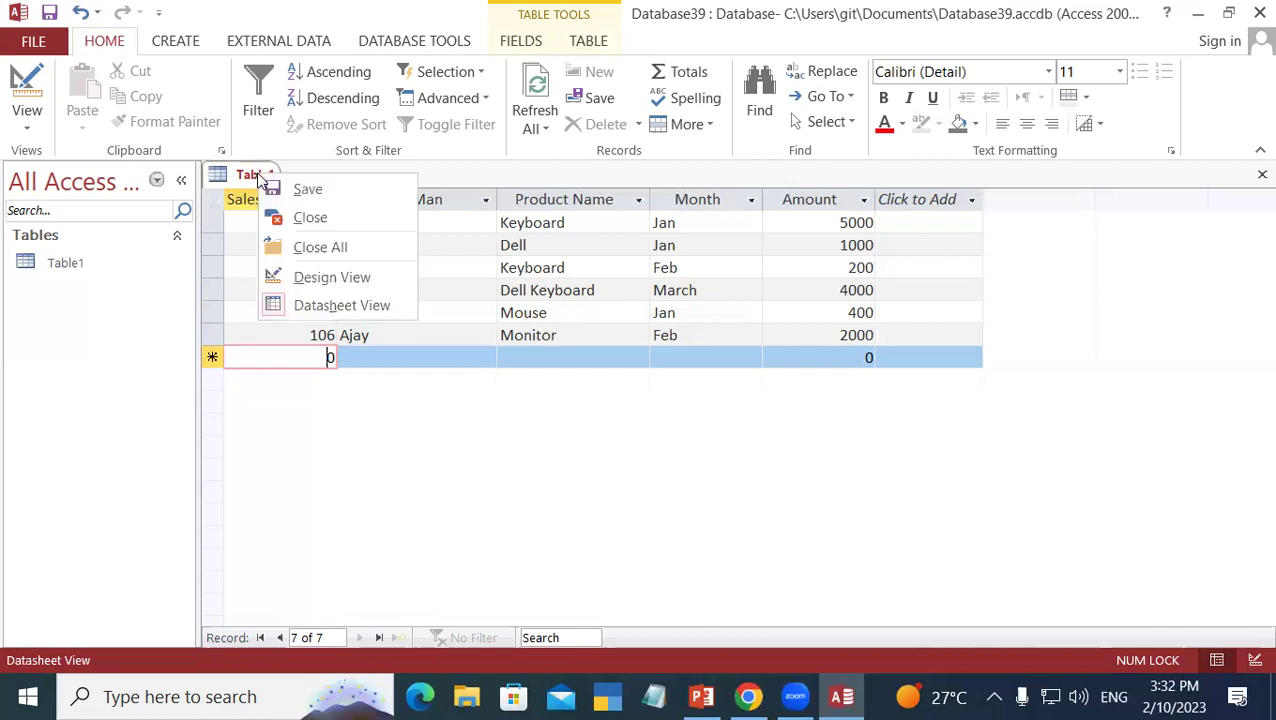
pyautogui.click(285, 190)
pyautogui.rightClick(250, 180)
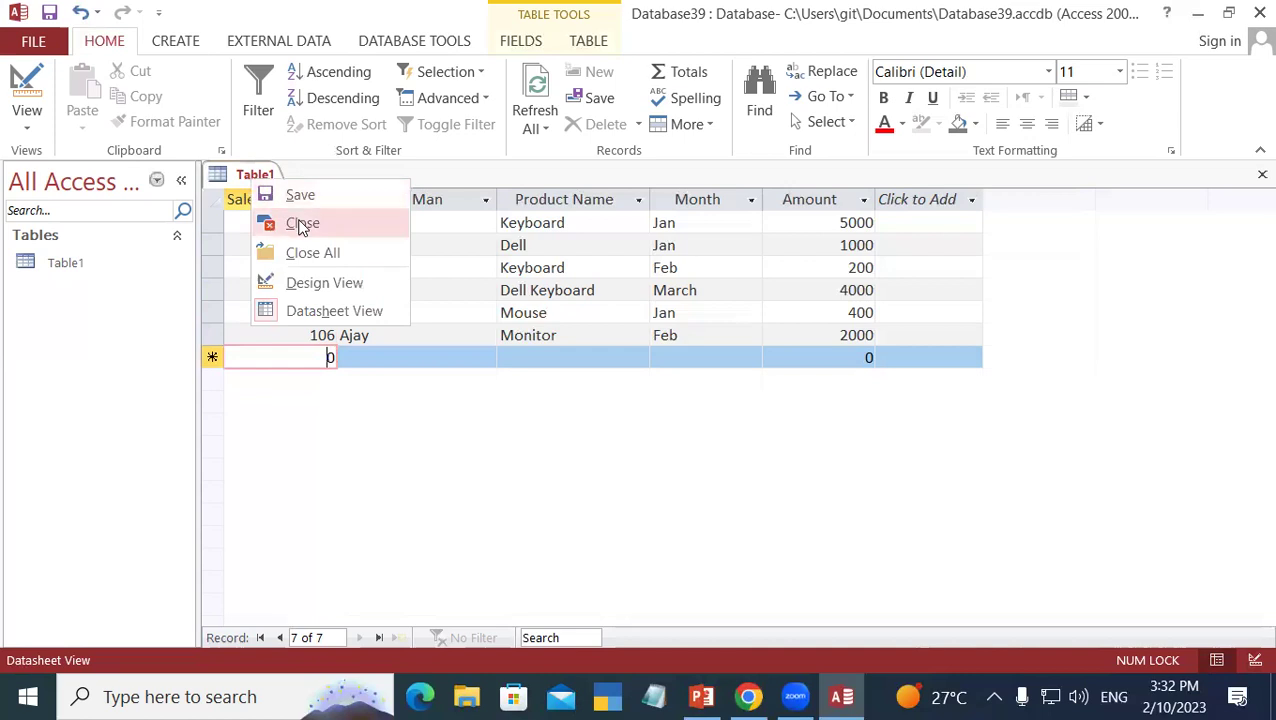
pyautogui.click(301, 227)
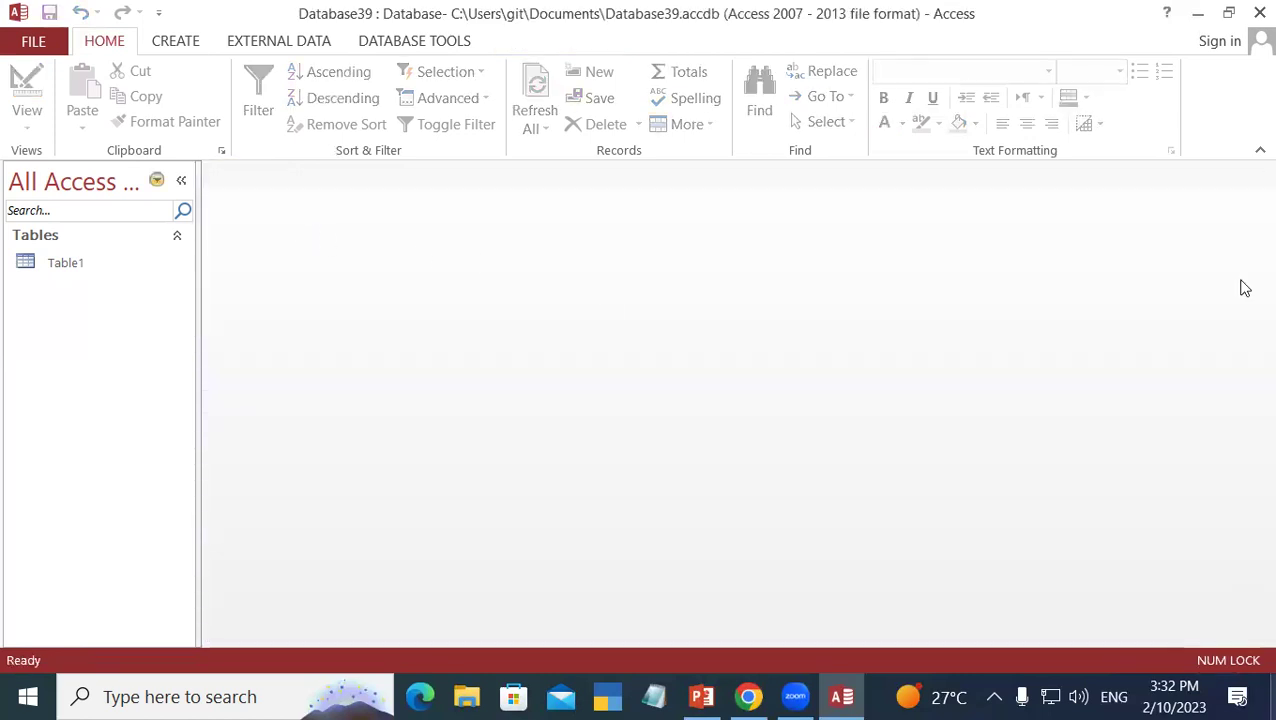
# Step: Start a new query with the Crosstab Query Wizard and use Table1 as its source
pyautogui.click(188, 44)
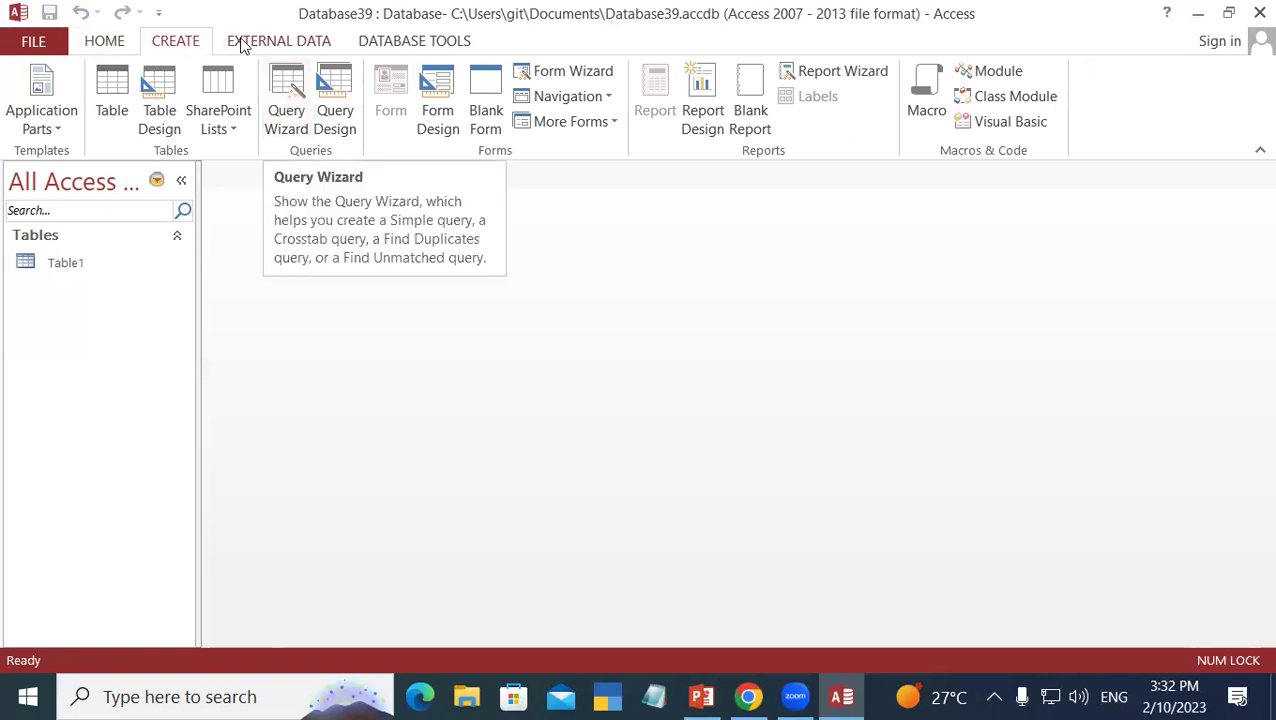
pyautogui.click(287, 95)
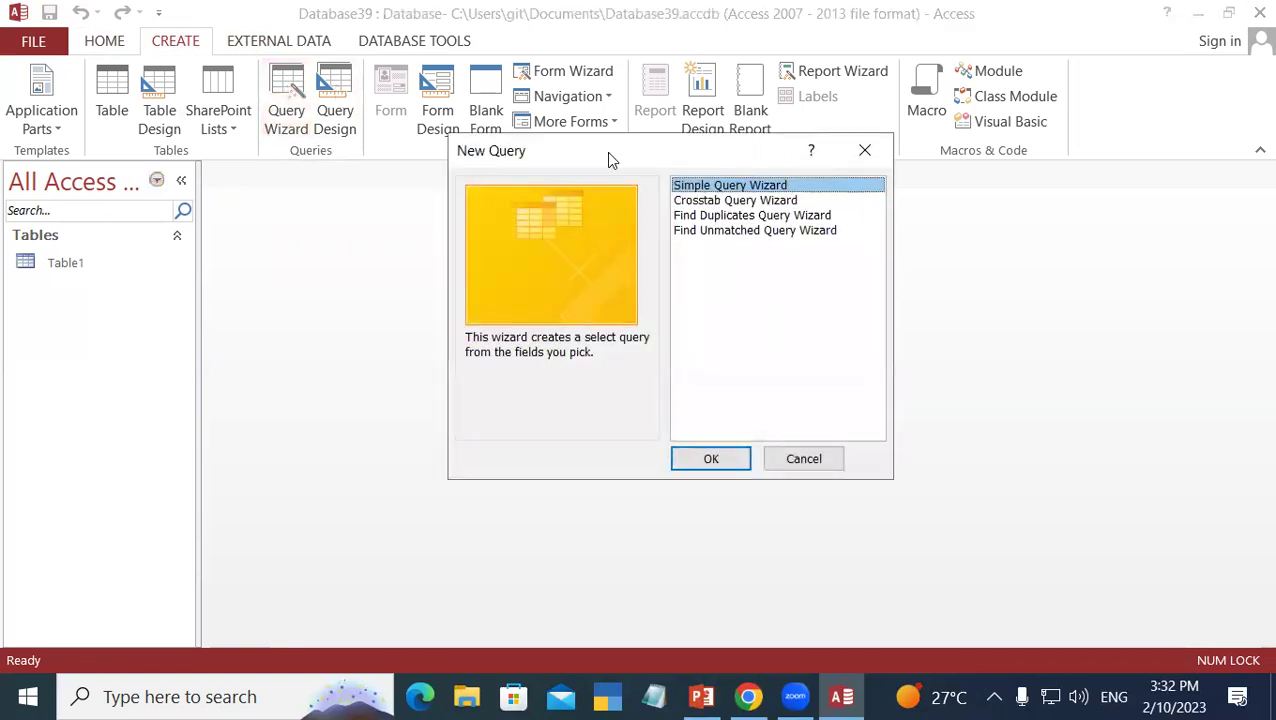
pyautogui.moveTo(608, 160); pyautogui.dragTo(448, 101)
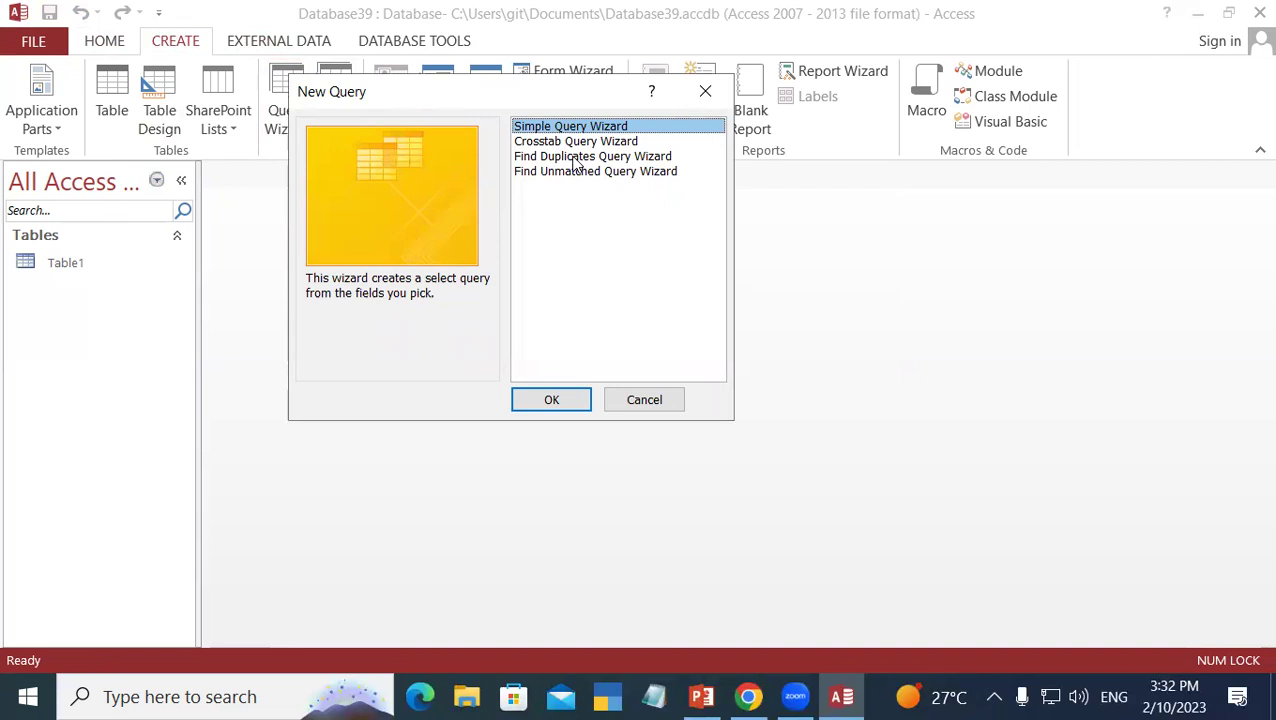
pyautogui.click(528, 141)
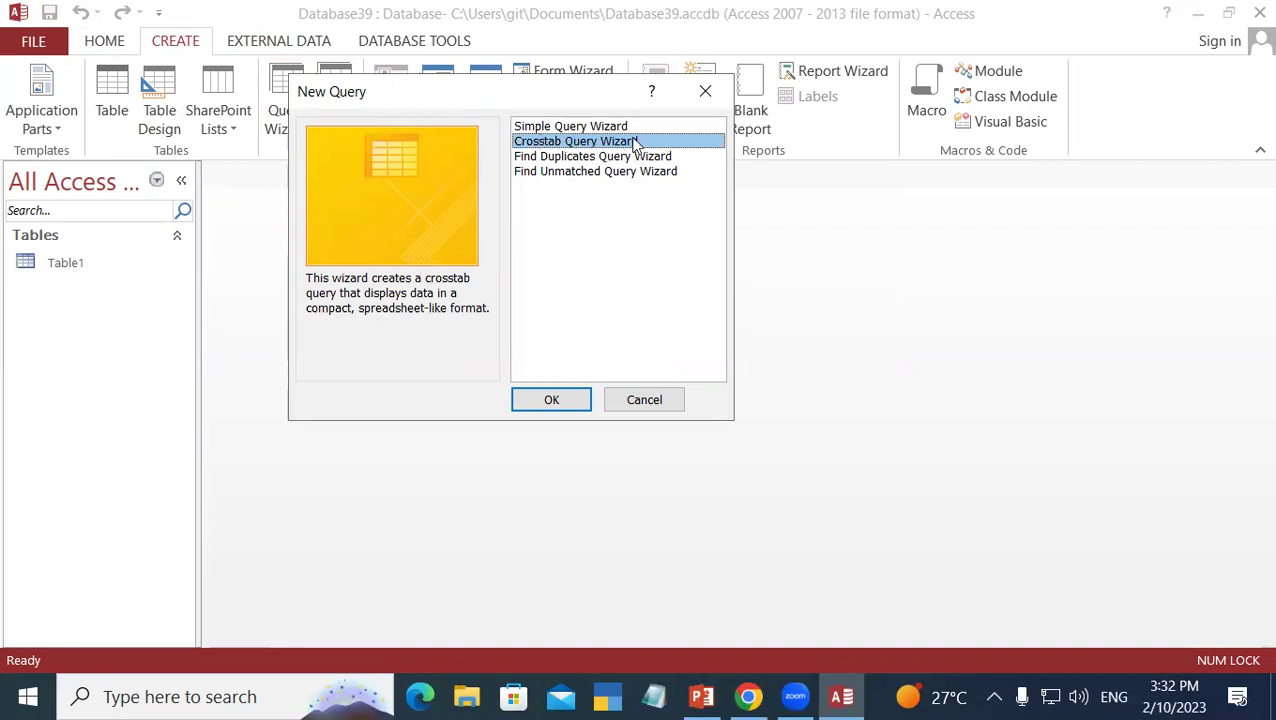
pyautogui.click(572, 397)
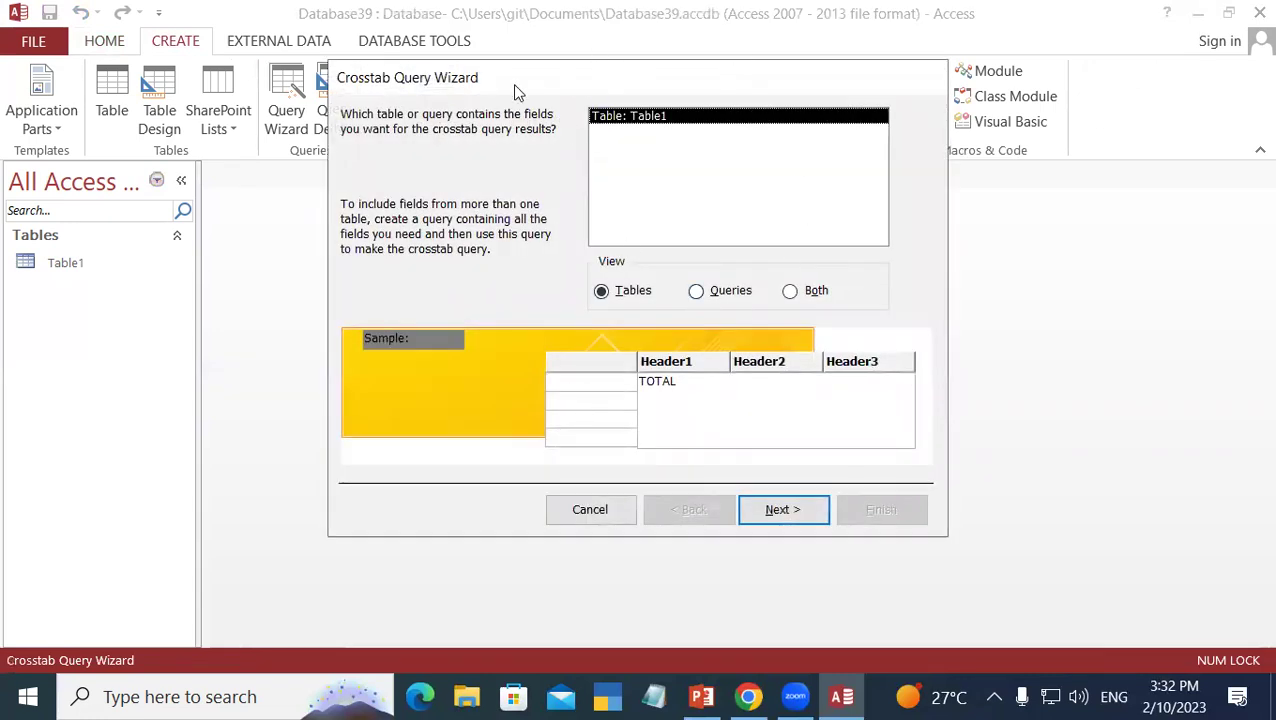
pyautogui.moveTo(516, 92); pyautogui.dragTo(542, 70)
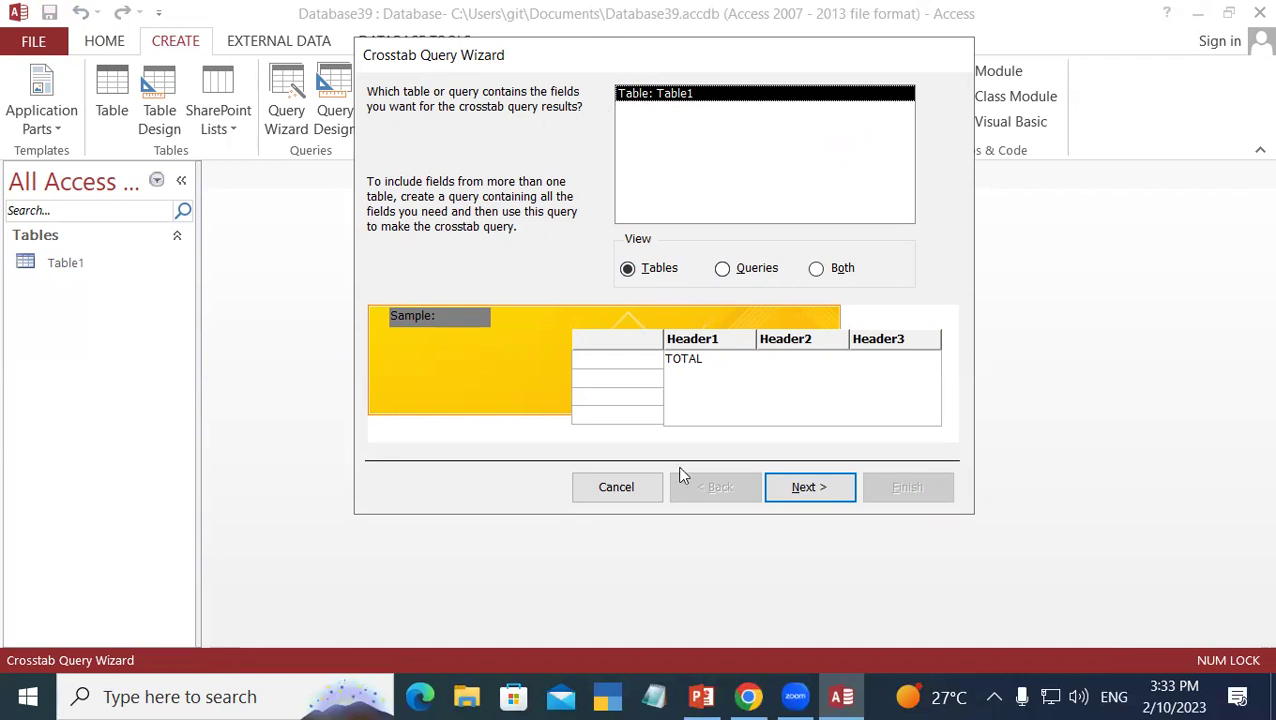
pyautogui.click(812, 490)
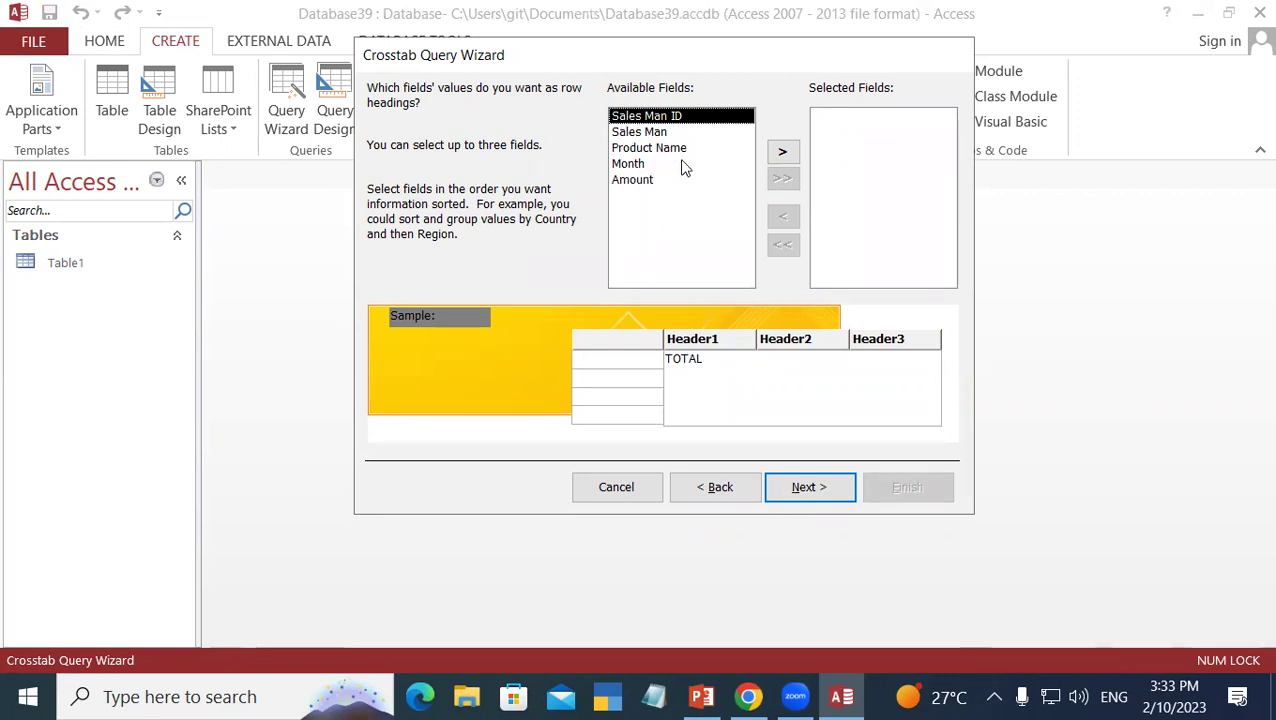
# Step: Choose Month as the row heading of the crosstab query and proceed to the column headings
pyautogui.click(629, 167)
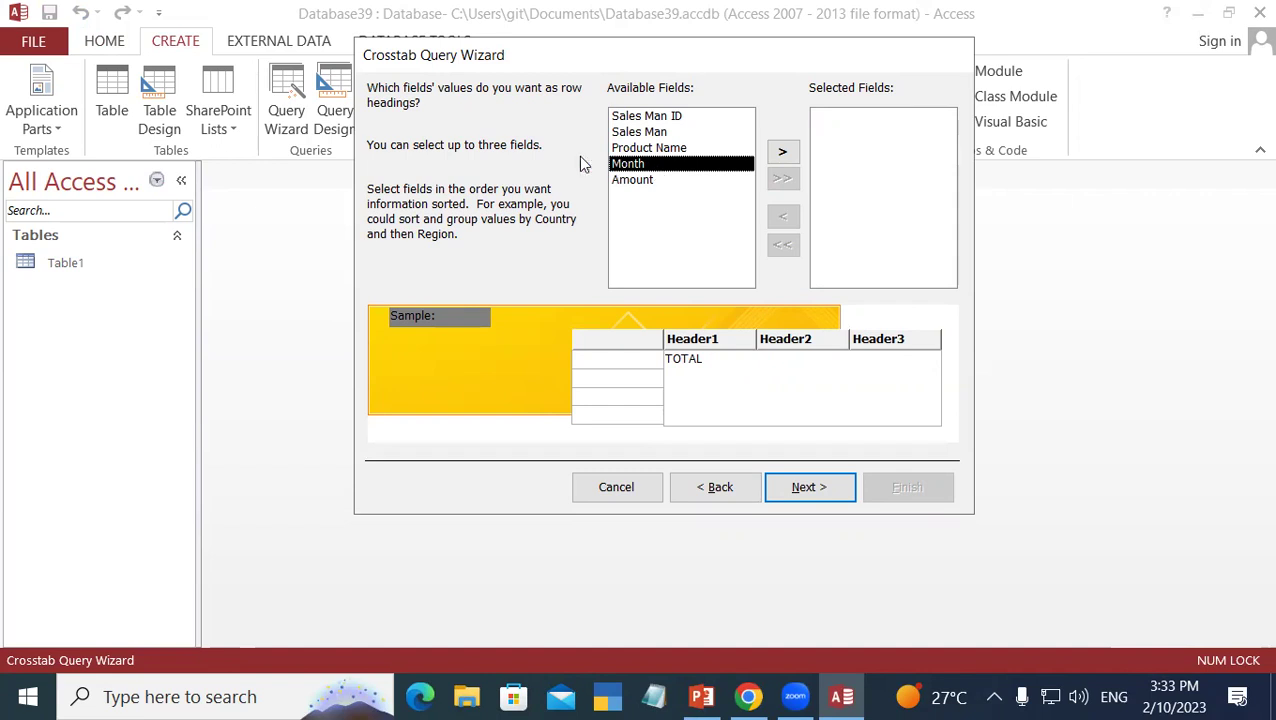
pyautogui.click(783, 154)
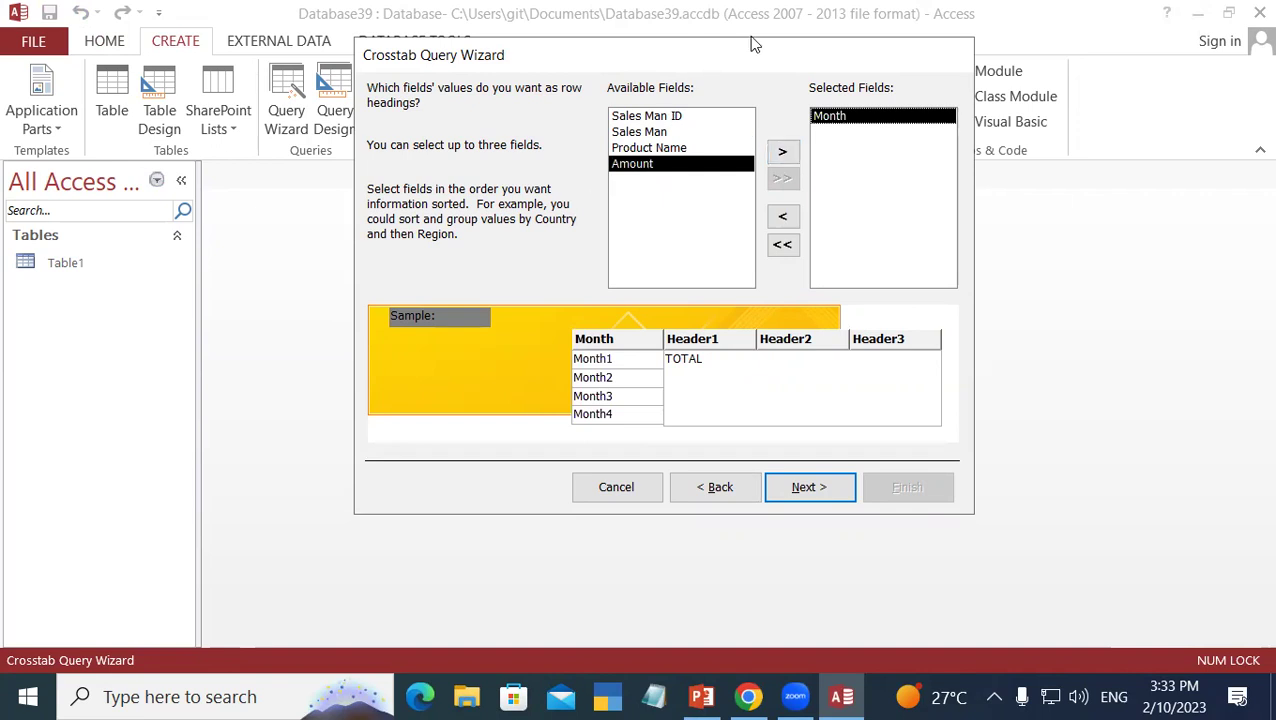
pyautogui.click(817, 487)
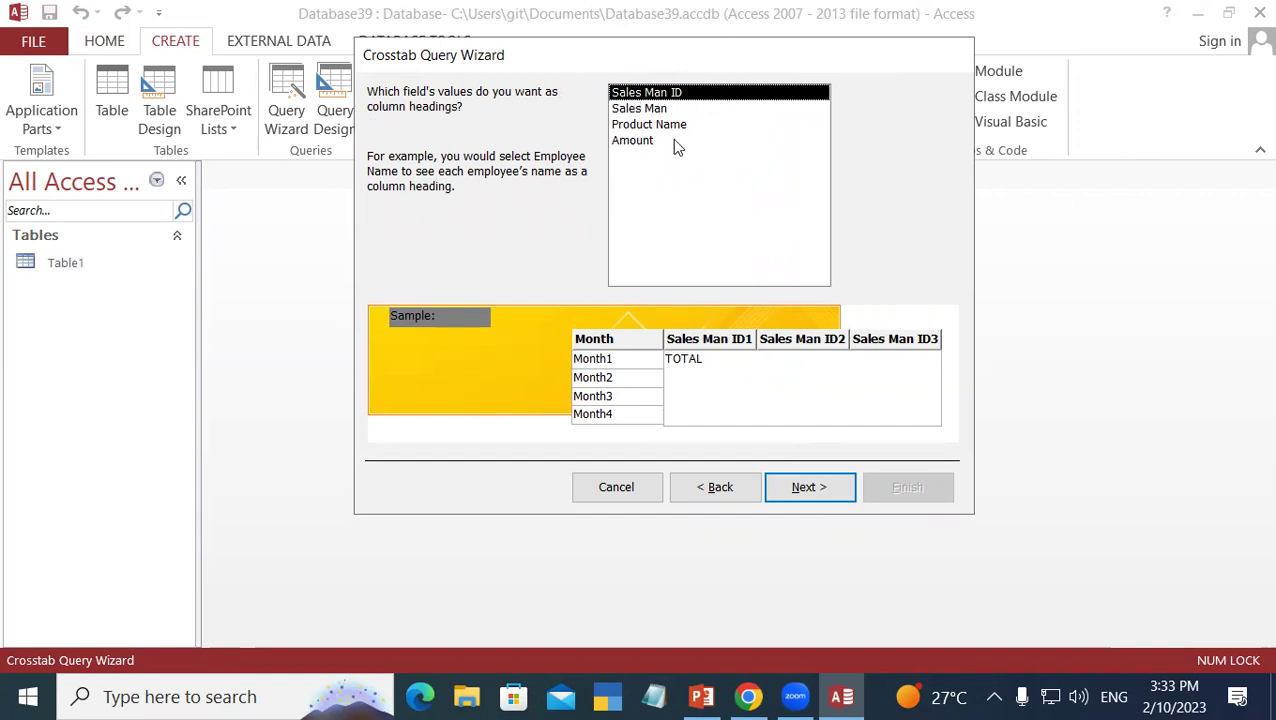
# Step: Use Product Name as the column heading of the crosstab query and proceed to the calculated value
pyautogui.click(657, 112)
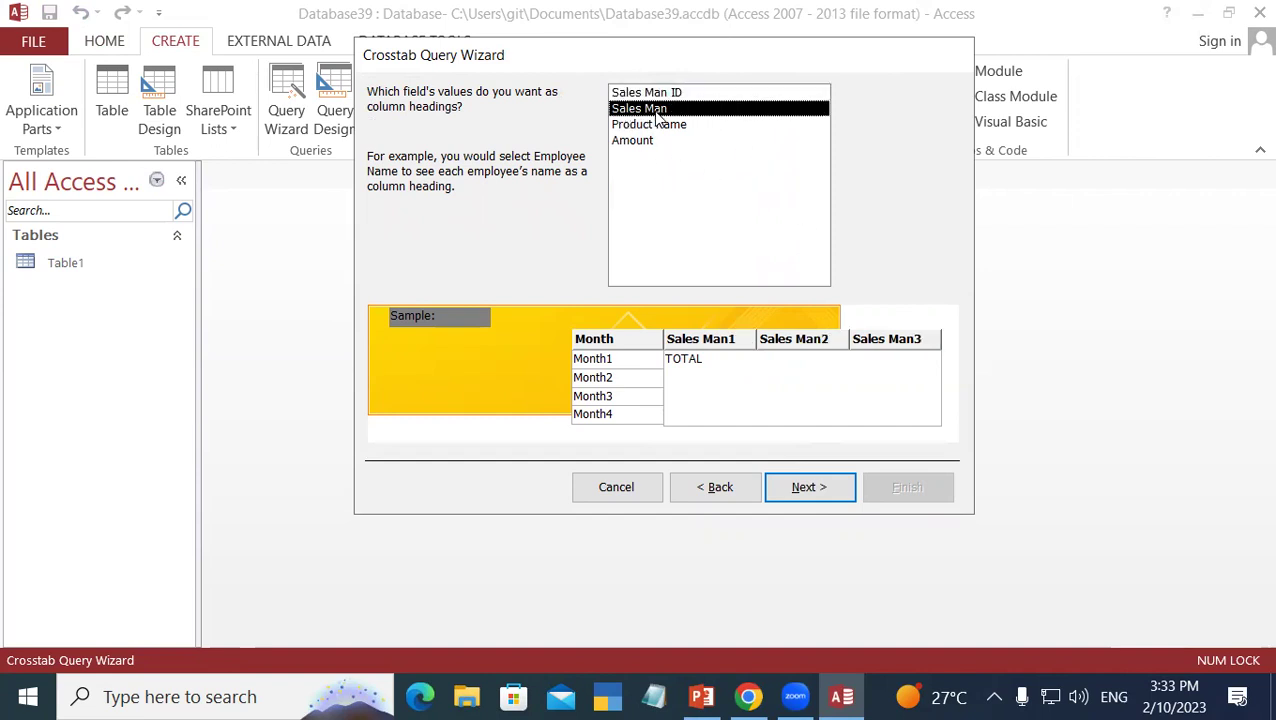
pyautogui.click(658, 129)
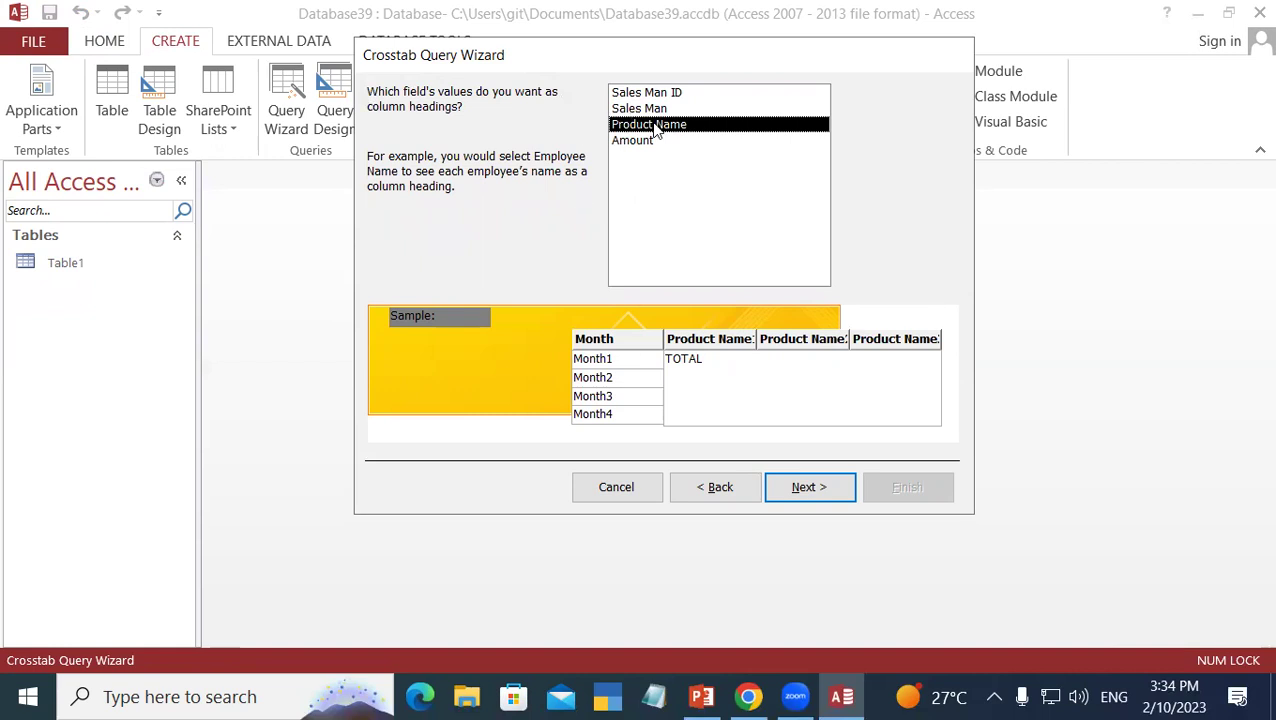
pyautogui.click(824, 490)
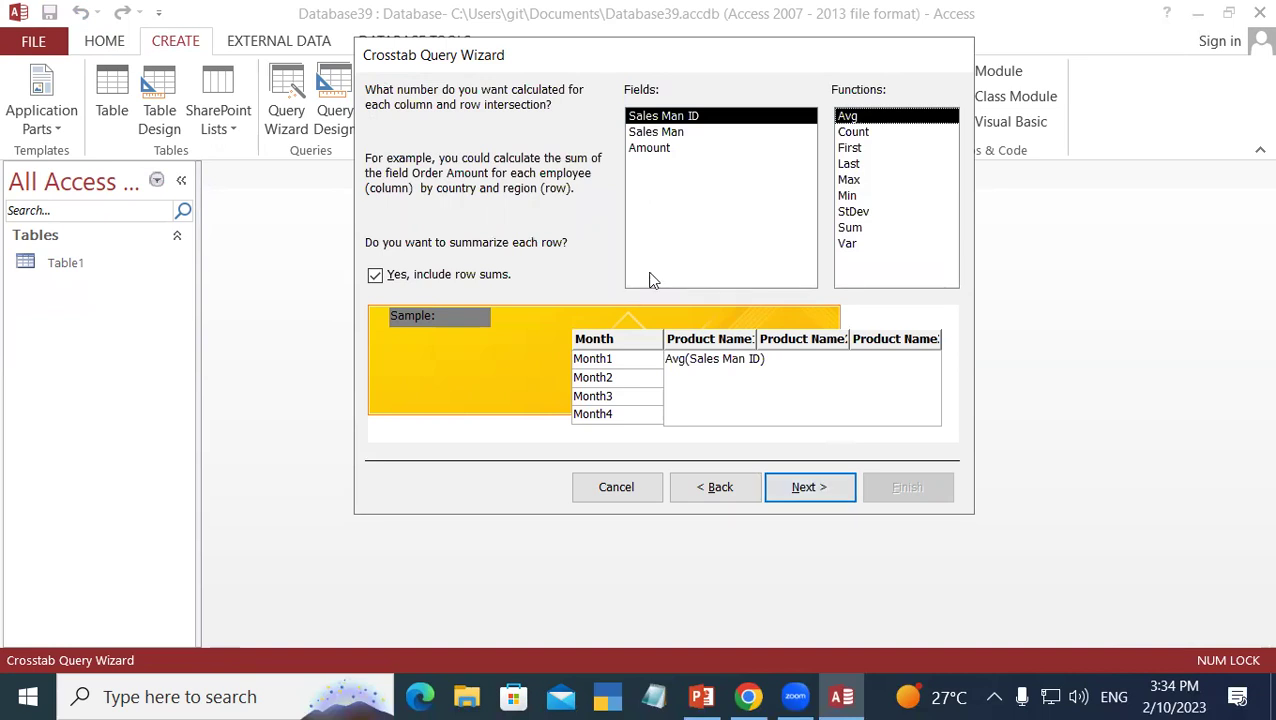
# Step: Calculate the Sum of Amount with row sums included, and finish the query as Table1_Crosstab, opening it for viewing
pyautogui.click(655, 150)
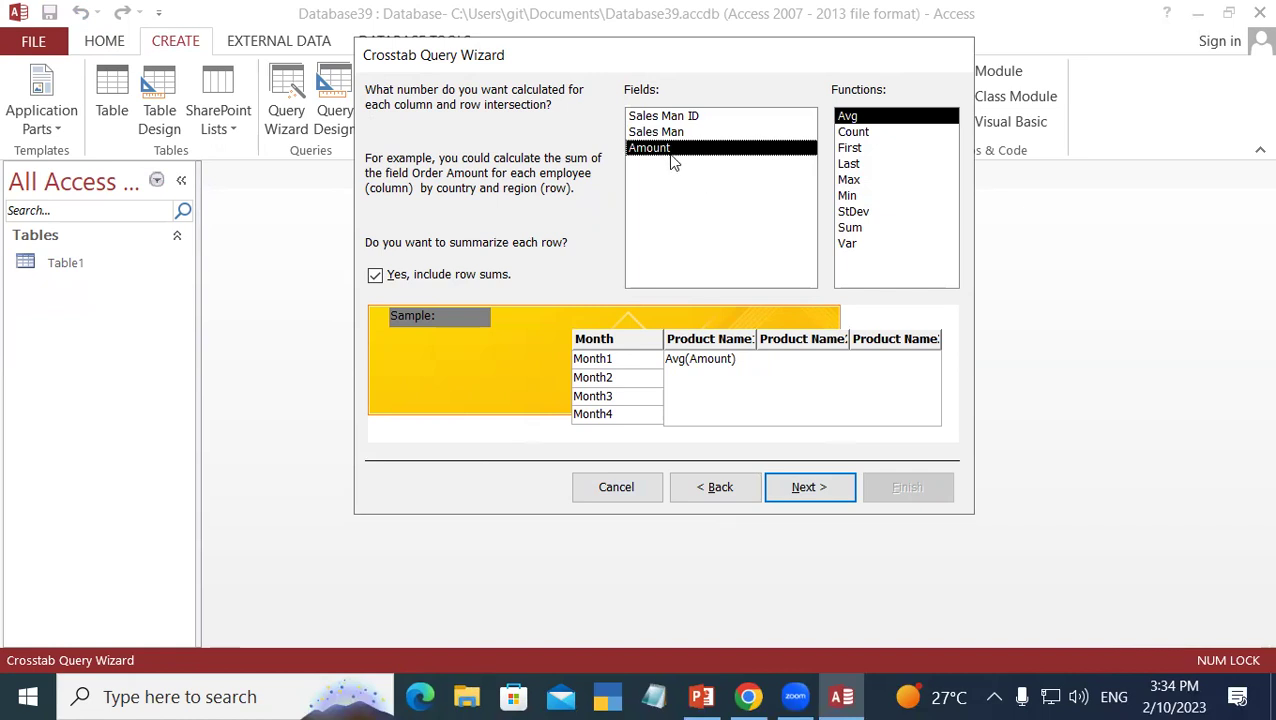
pyautogui.click(871, 228)
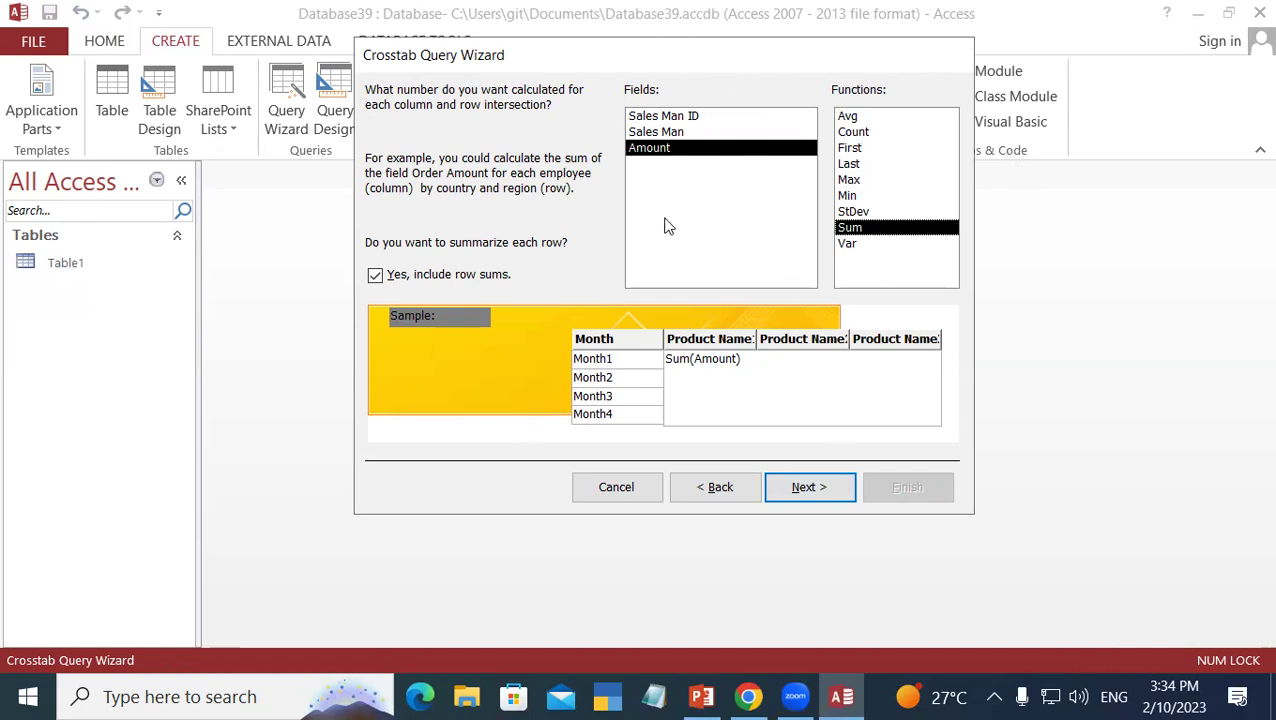
pyautogui.click(818, 487)
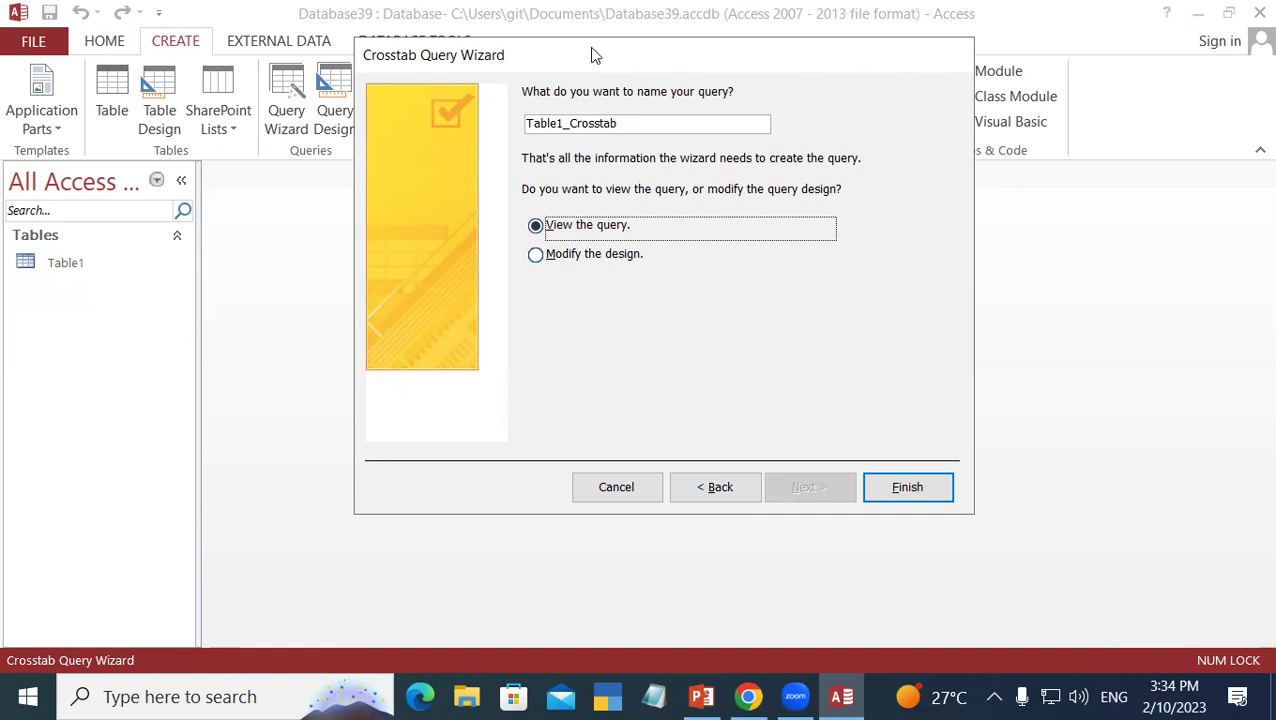
pyautogui.click(906, 489)
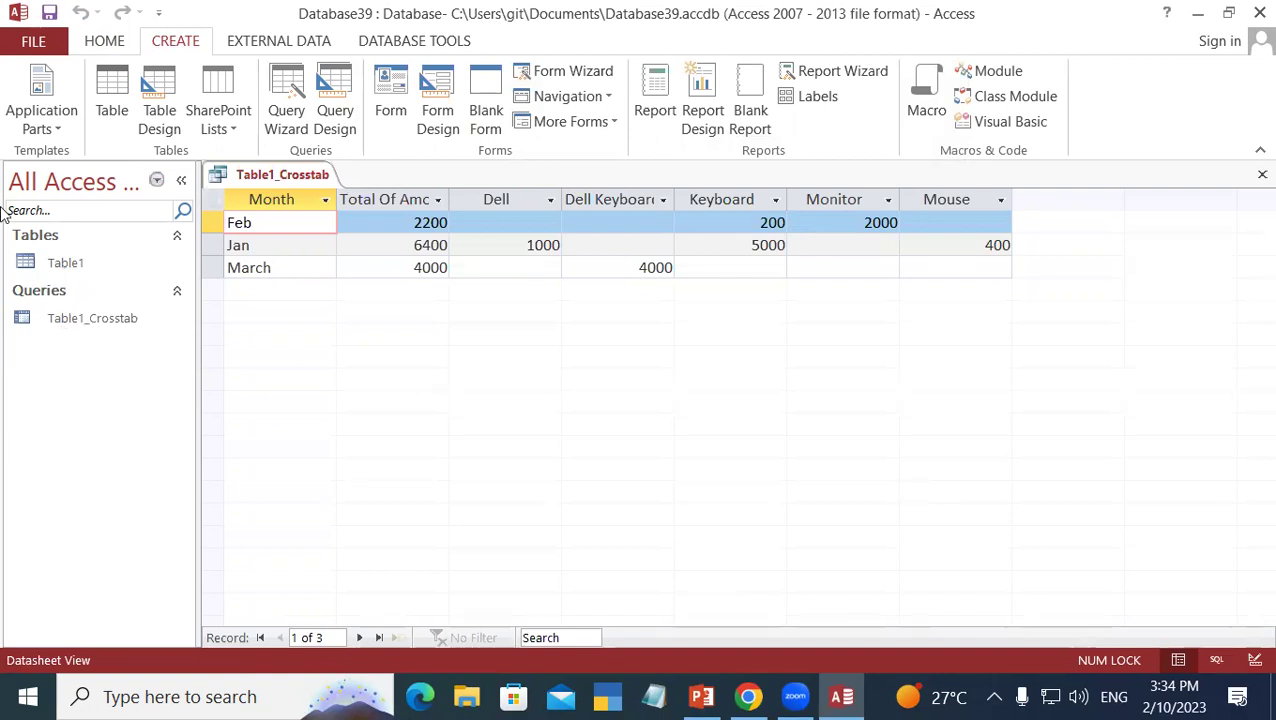
# Step: Widen the Total Of Amount and Dell Keyboard columns so their full headings fit
pyautogui.moveTo(448, 200); pyautogui.dragTo(508, 199)
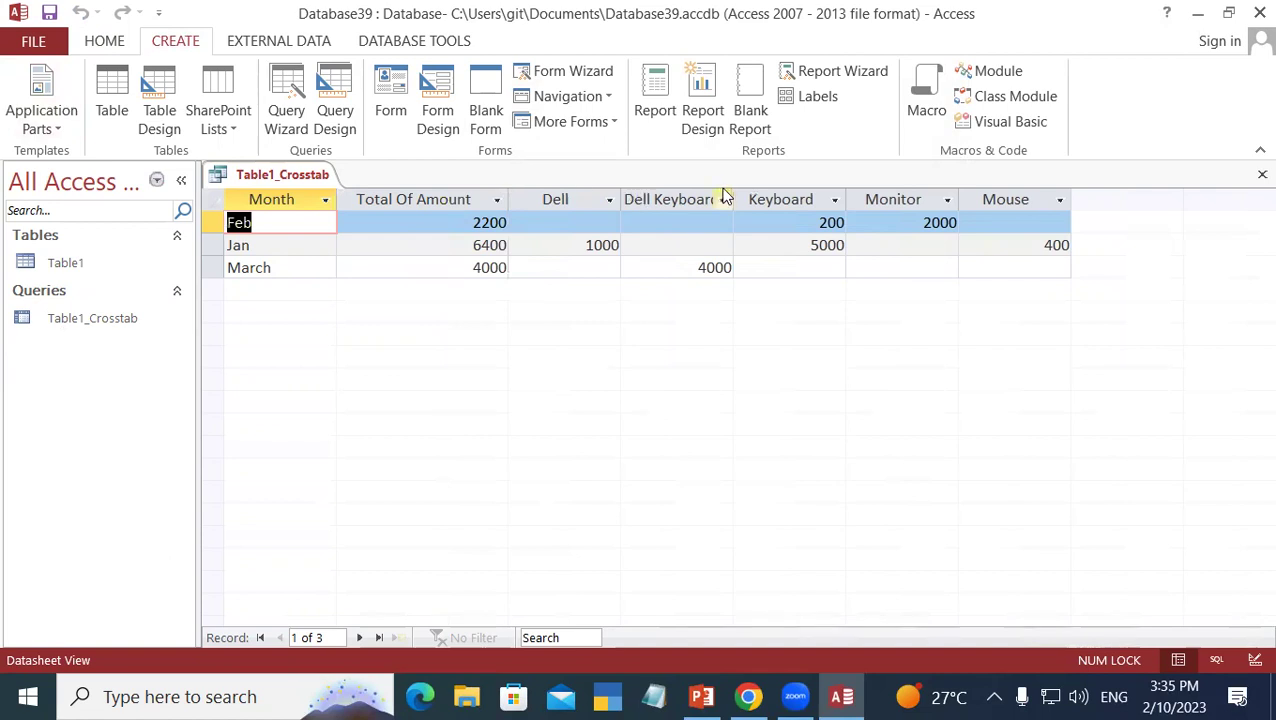
pyautogui.moveTo(733, 198); pyautogui.dragTo(779, 199)
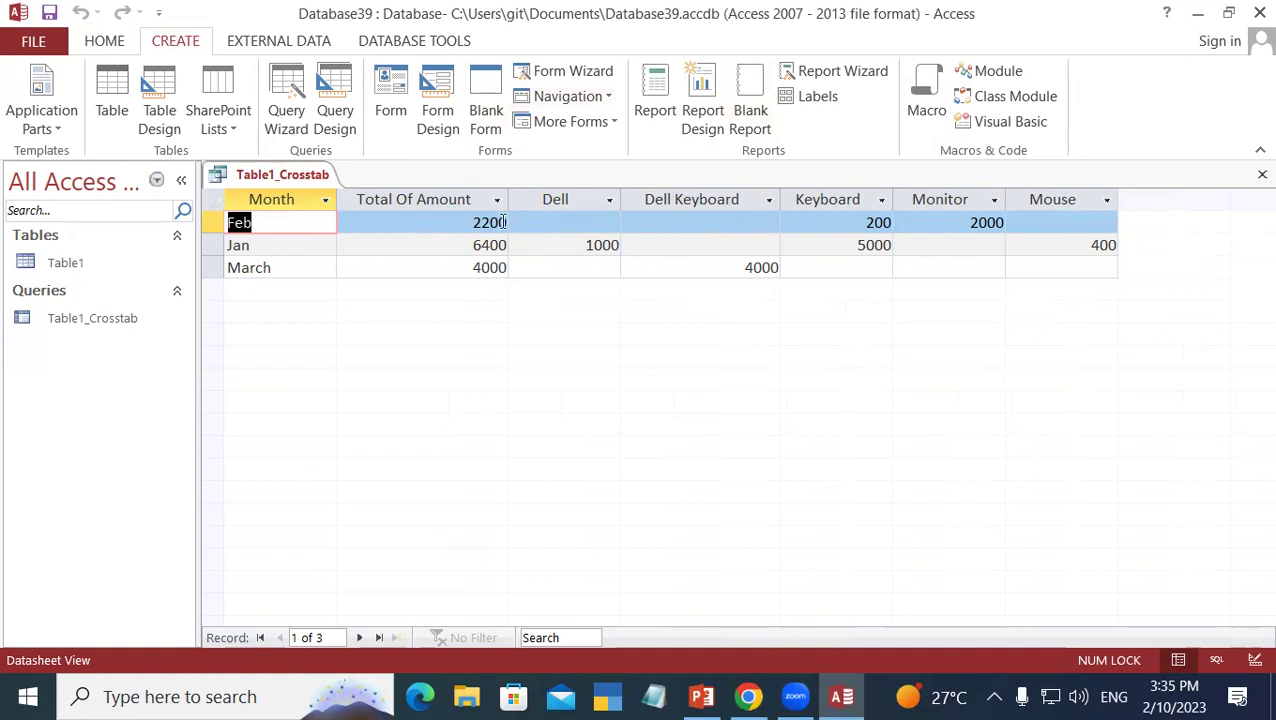
# Step: Compare the Total Of Amount with the individual product amounts for Feb, Jan and March
pyautogui.click(458, 223)
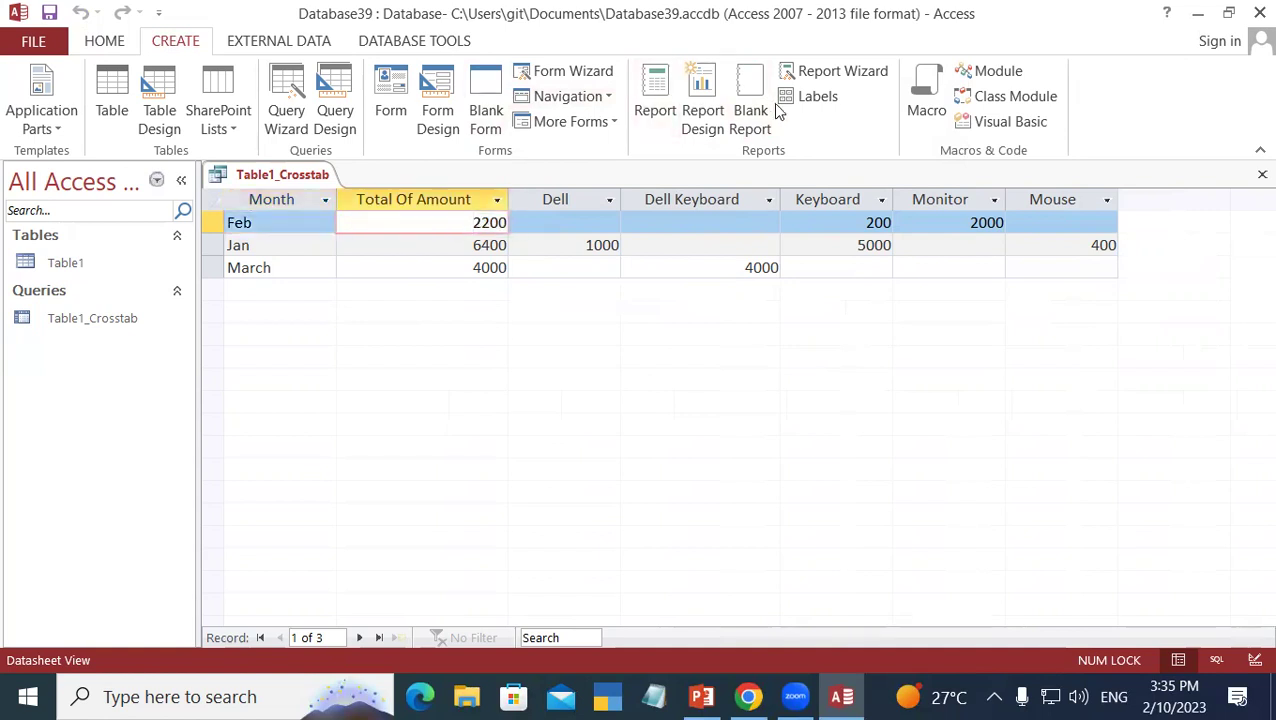
pyautogui.click(867, 222)
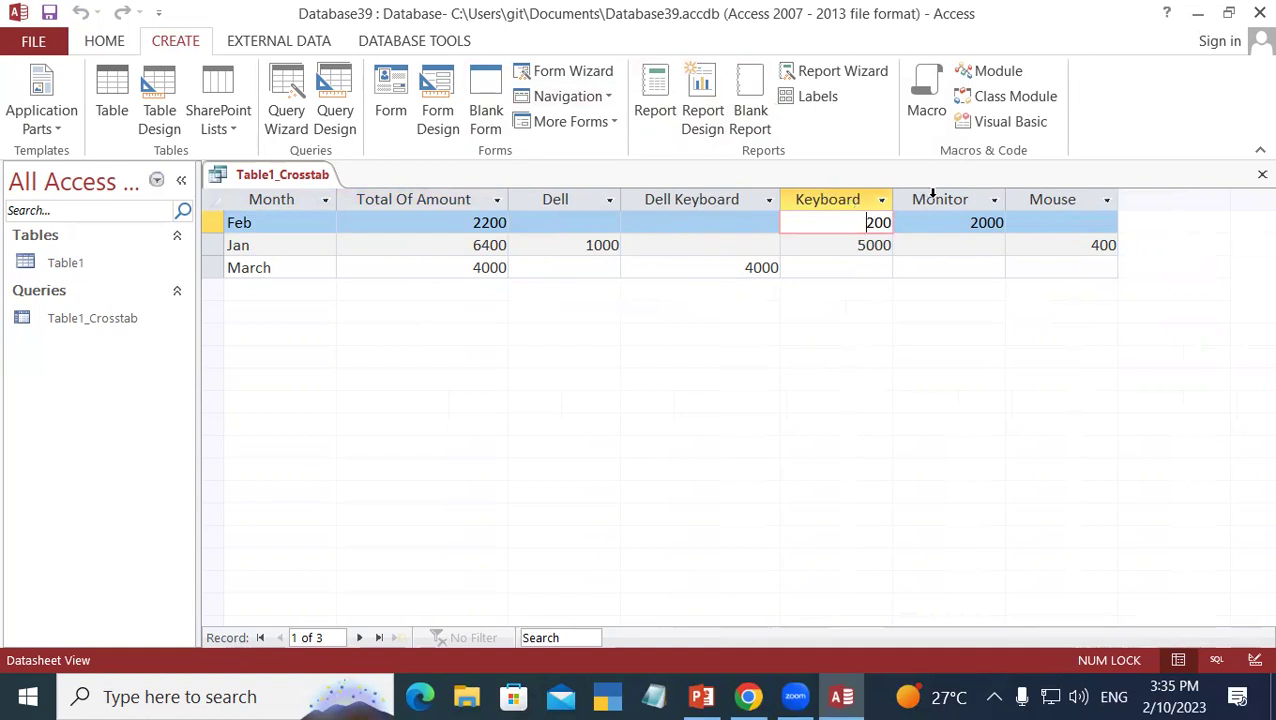
pyautogui.click(971, 224)
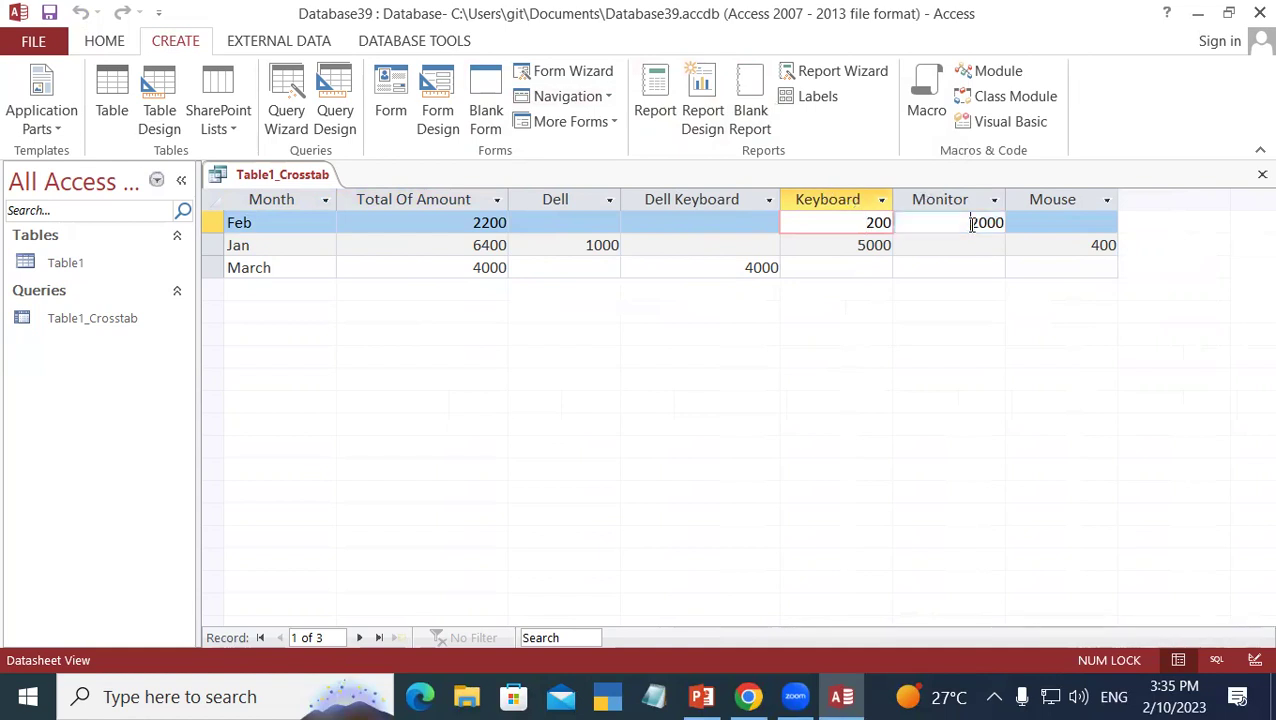
pyautogui.moveTo(472, 222); pyautogui.dragTo(505, 226)
pyautogui.click(298, 244)
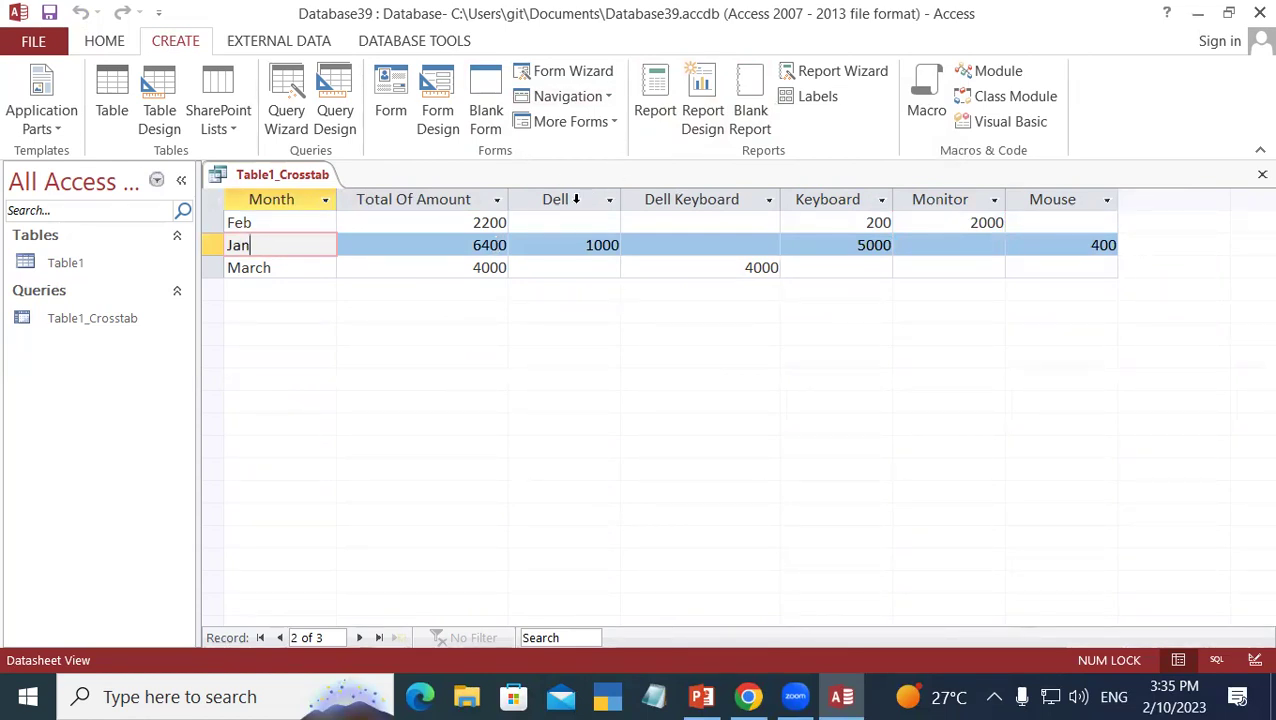
pyautogui.click(589, 245)
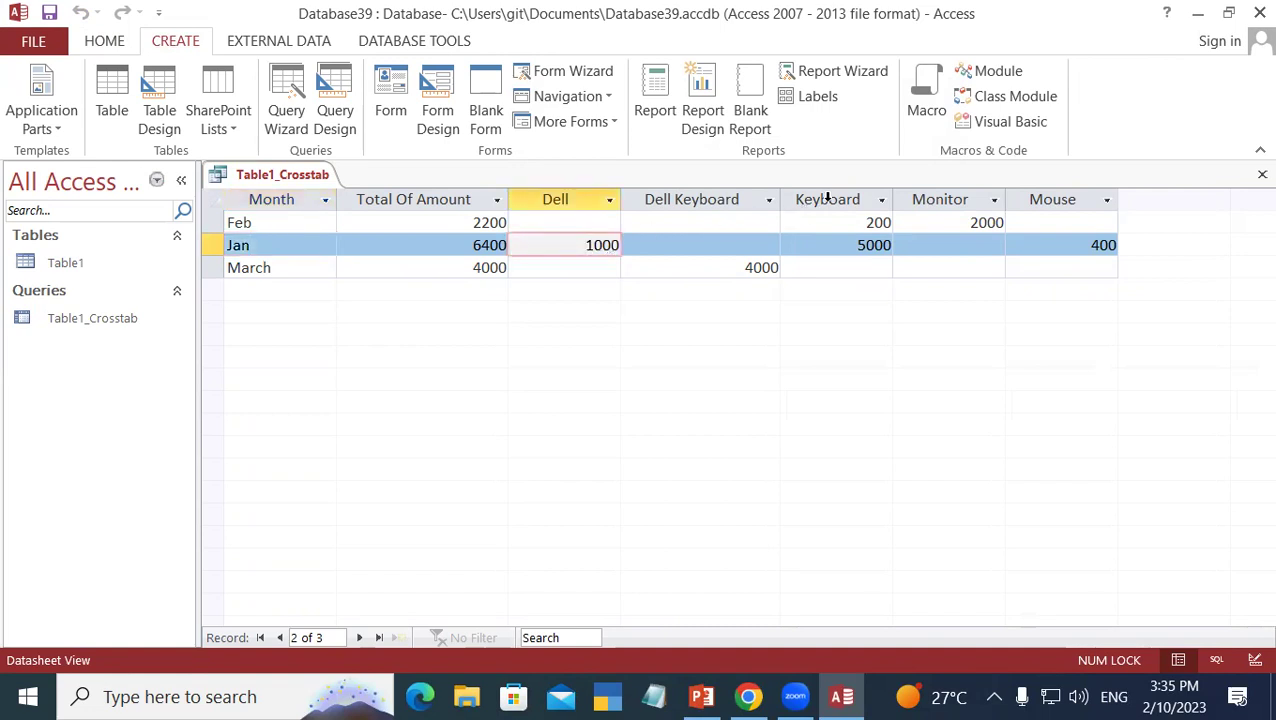
pyautogui.click(854, 244)
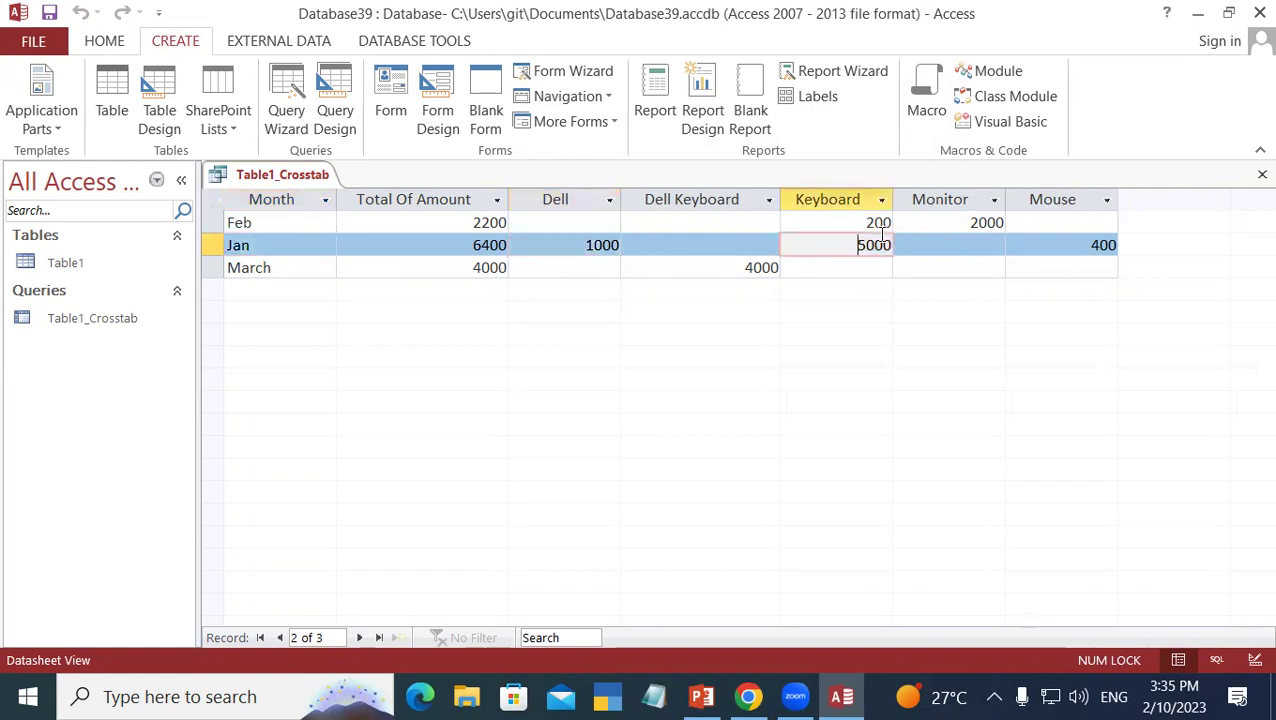
pyautogui.click(1094, 248)
pyautogui.click(472, 245)
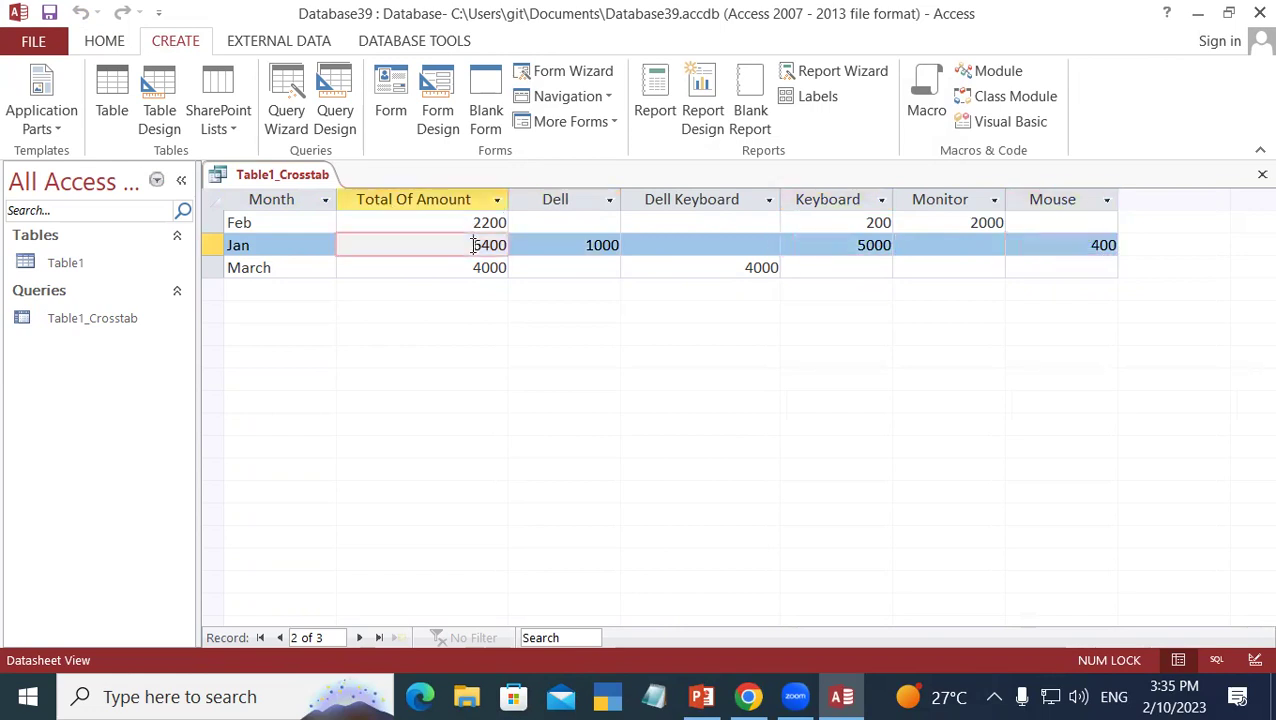
pyautogui.click(288, 265)
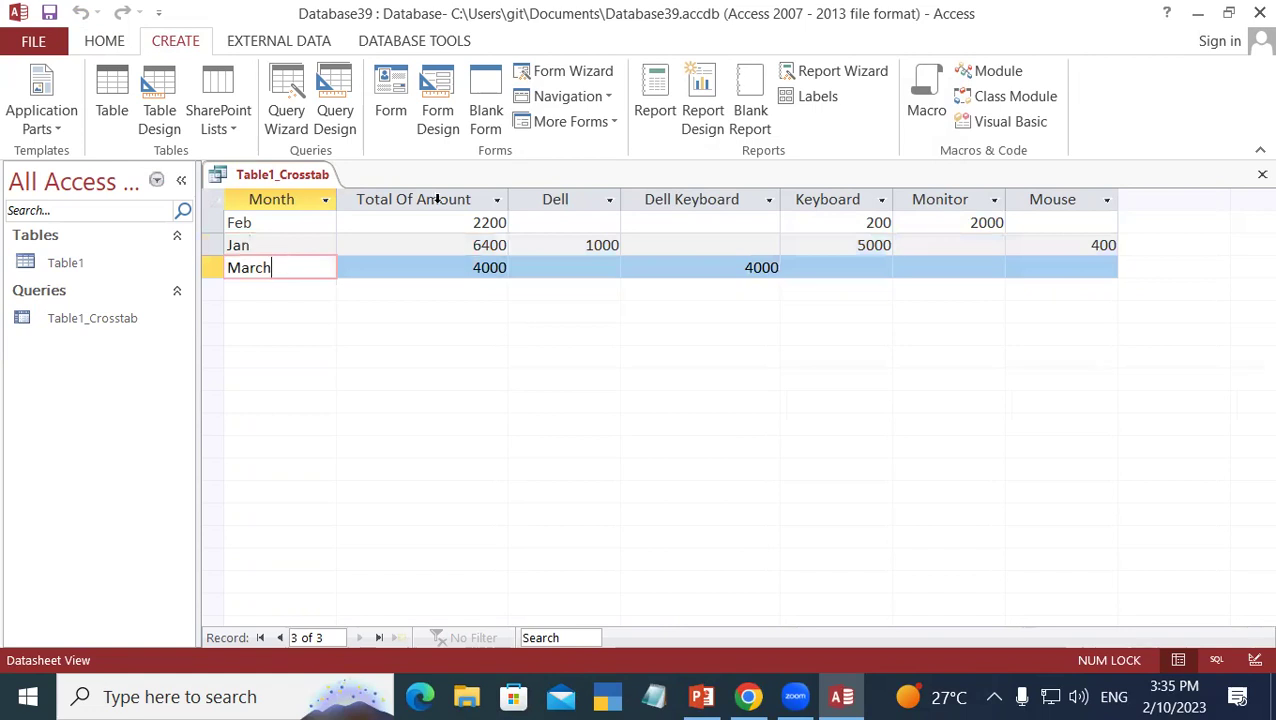
pyautogui.click(470, 268)
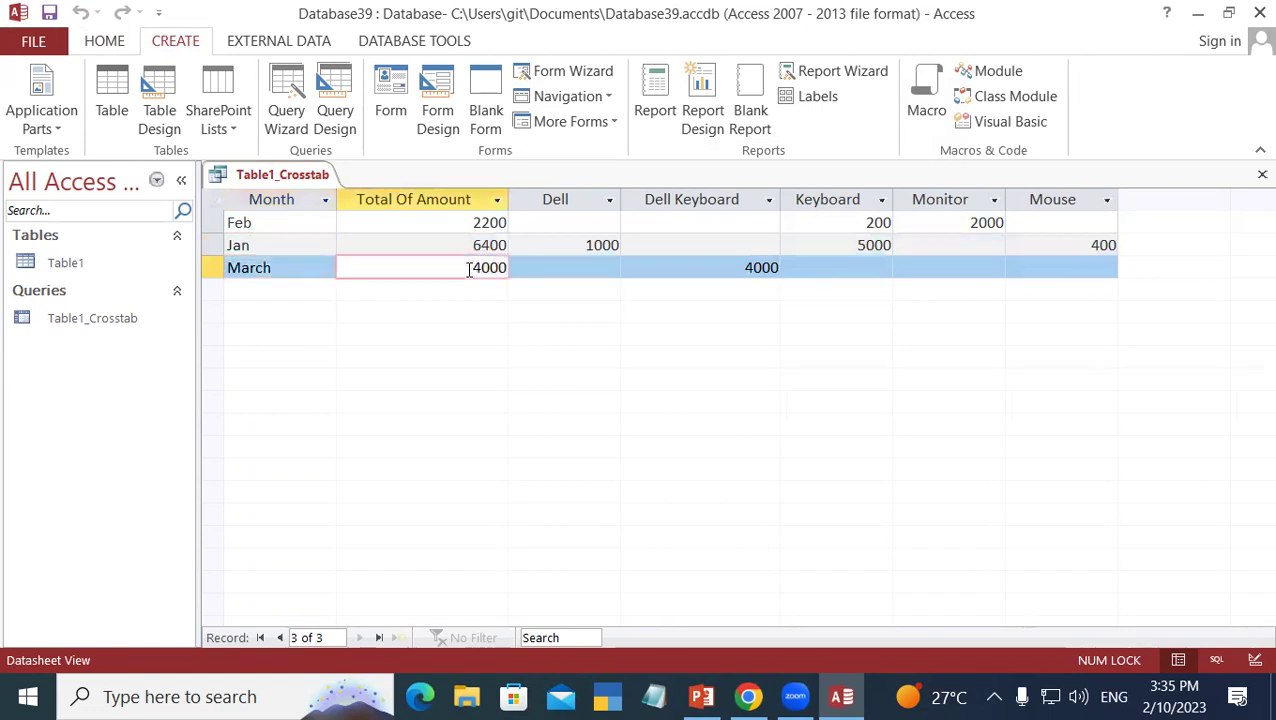
pyautogui.click(737, 268)
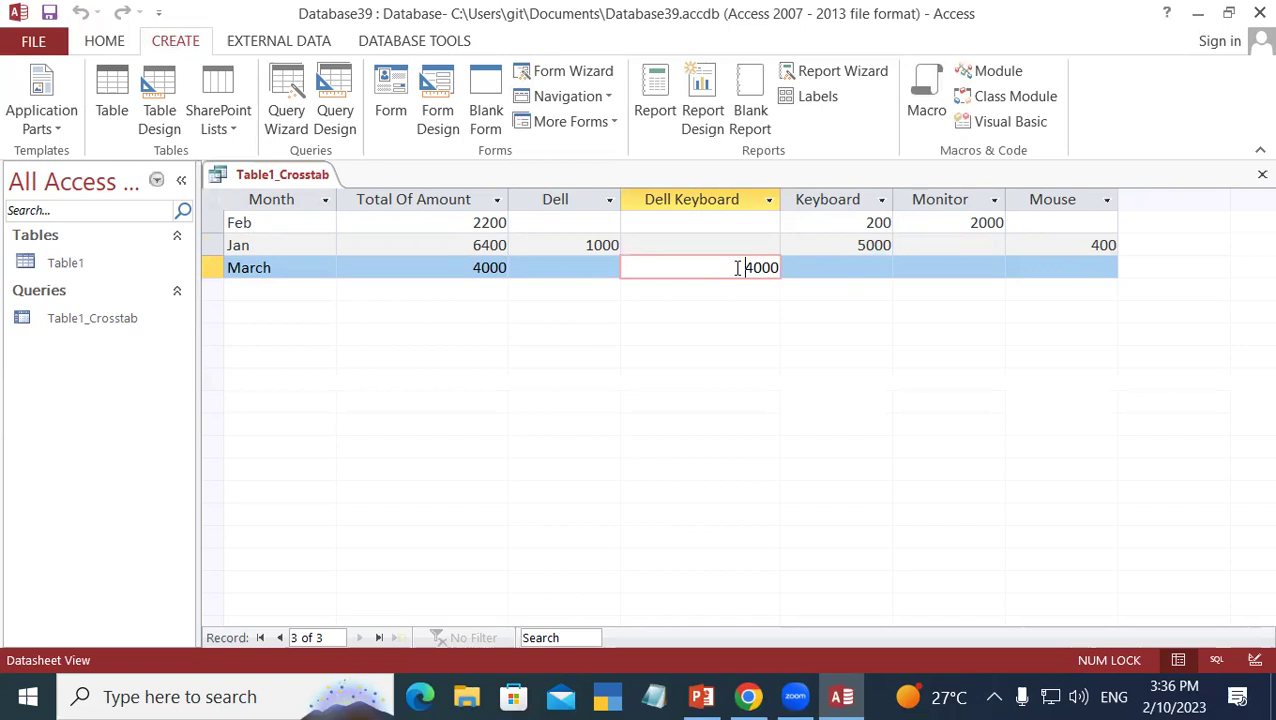
# Step: Close Table1_Crosstab without saving its layout changes and delete the query
pyautogui.rightClick(277, 176)
pyautogui.click(338, 216)
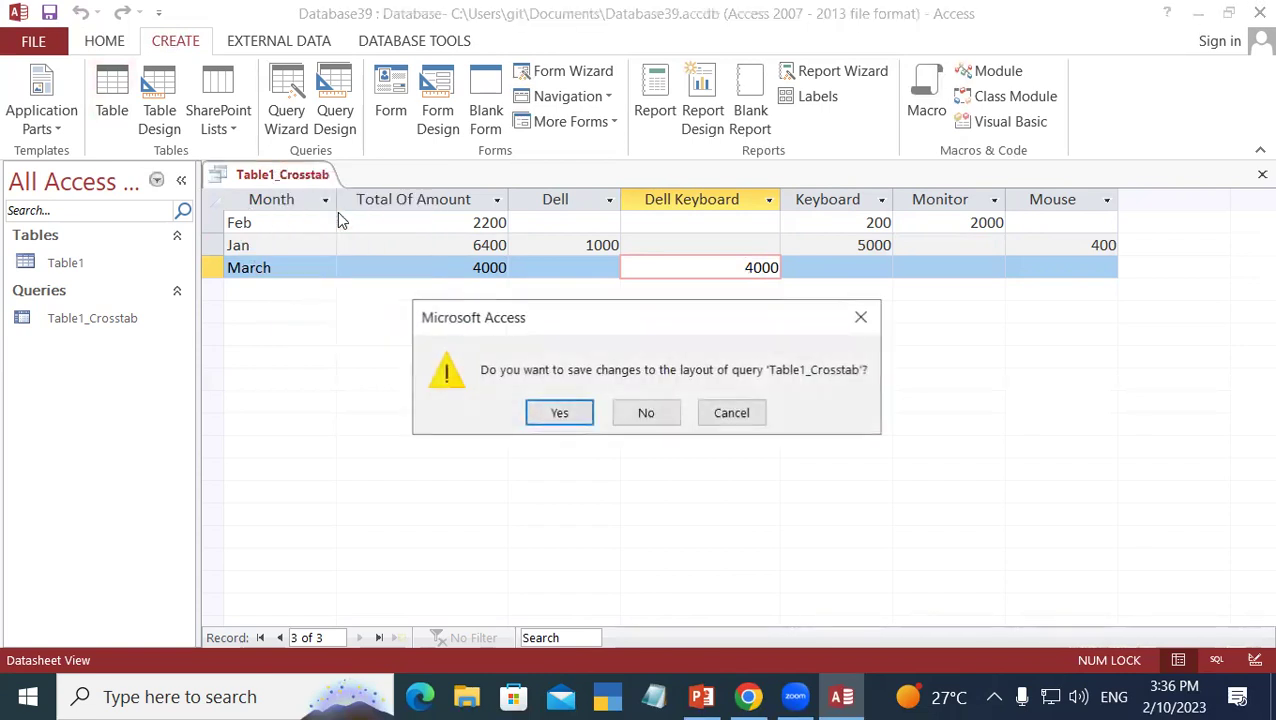
pyautogui.click(663, 418)
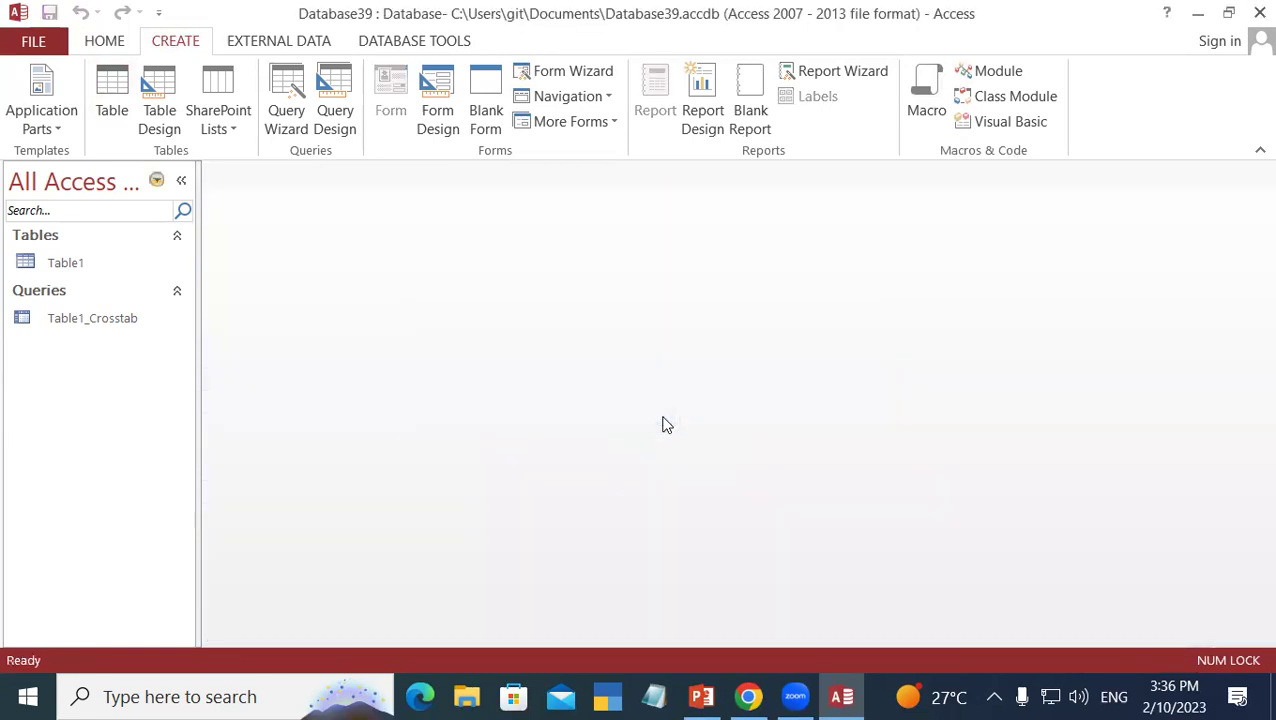
pyautogui.rightClick(139, 327)
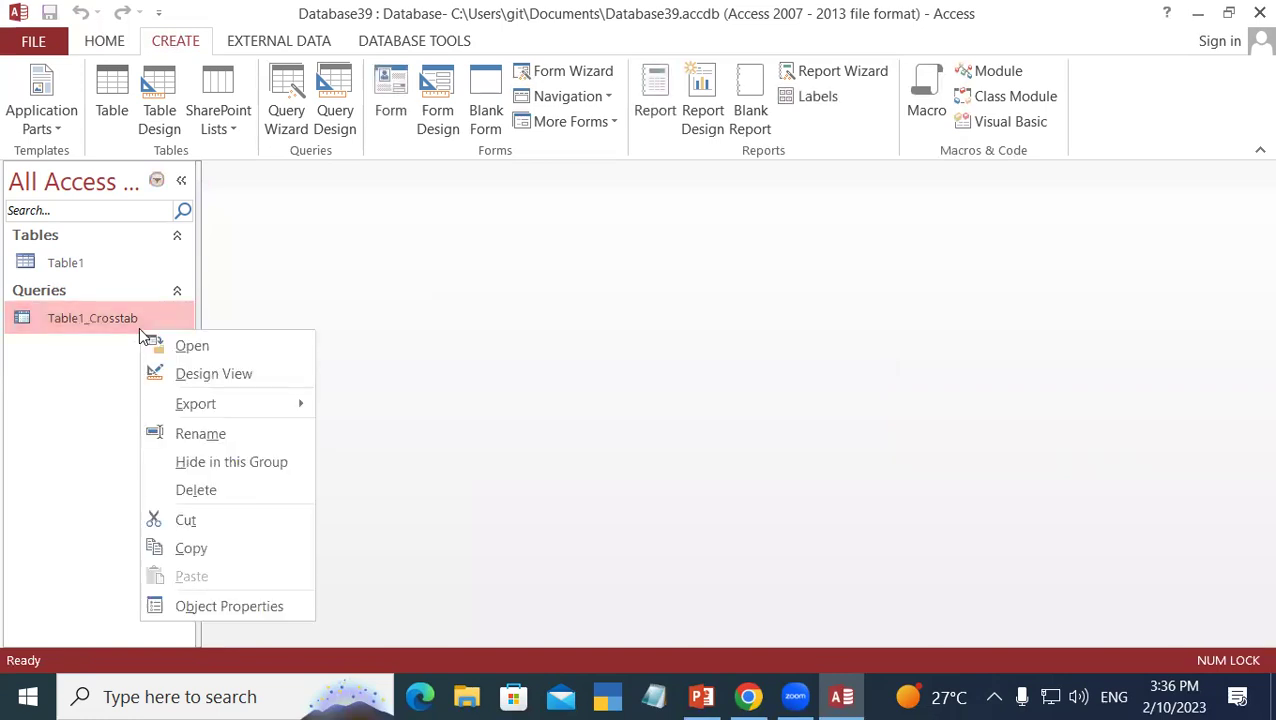
pyautogui.click(222, 490)
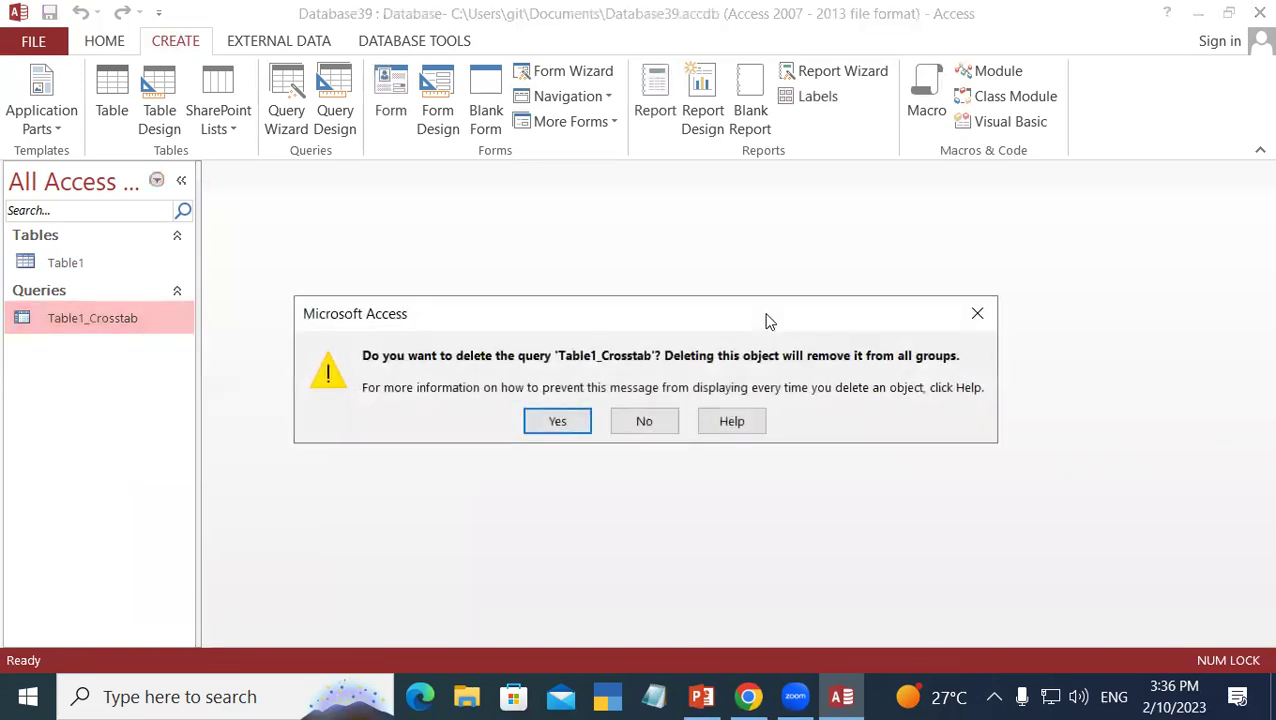
pyautogui.click(570, 428)
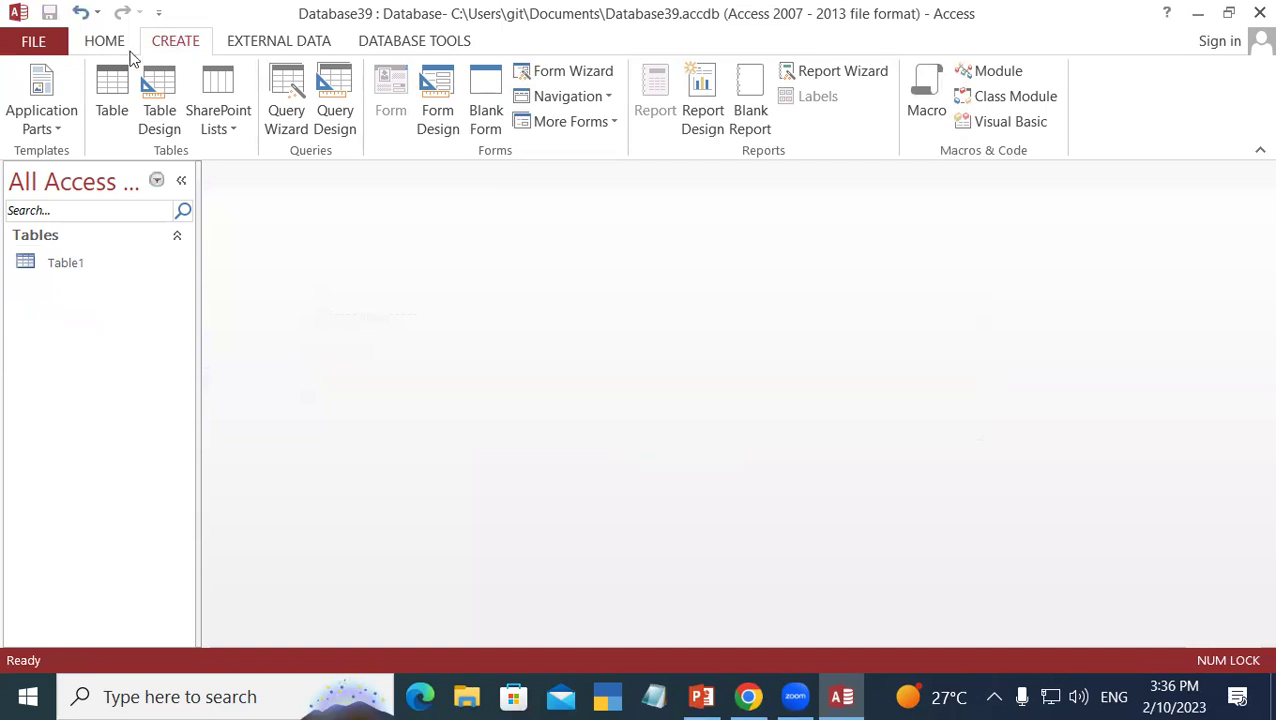
# Step: Start another query with the Crosstab Query Wizard, using Table1 as its source, and proceed to the row headings
pyautogui.click(290, 95)
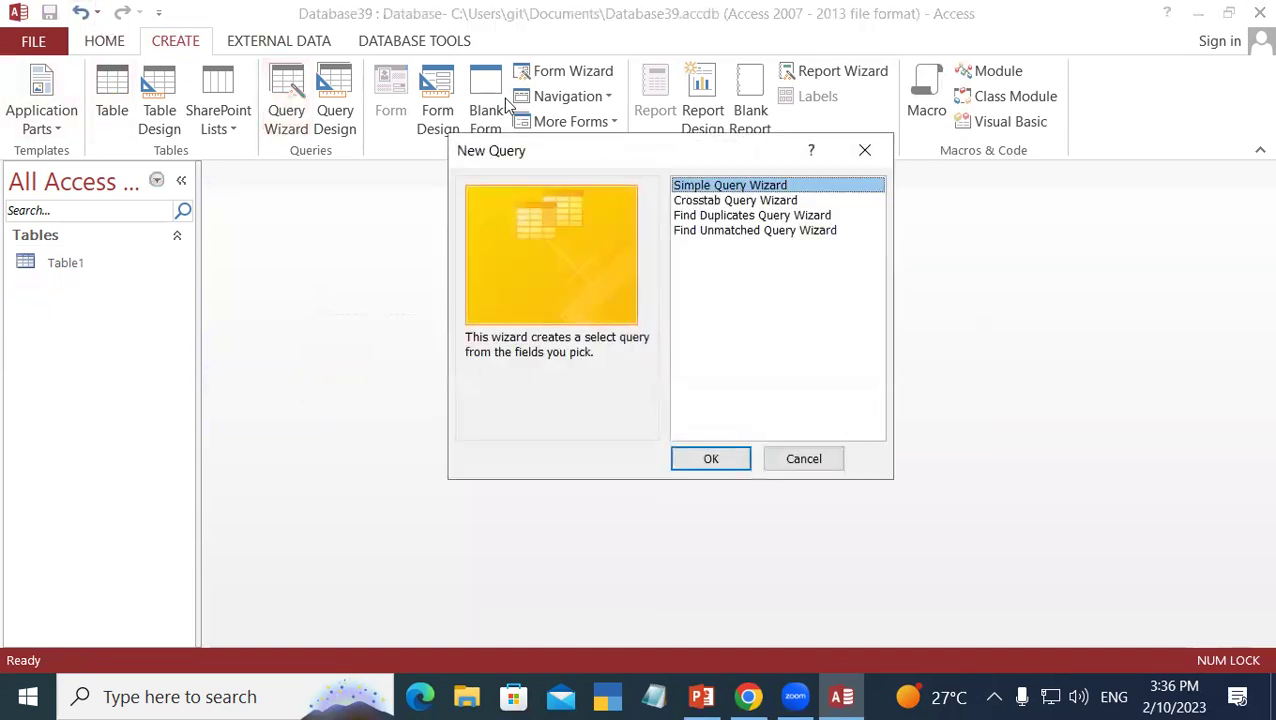
pyautogui.moveTo(555, 151); pyautogui.dragTo(380, 104)
pyautogui.click(581, 154)
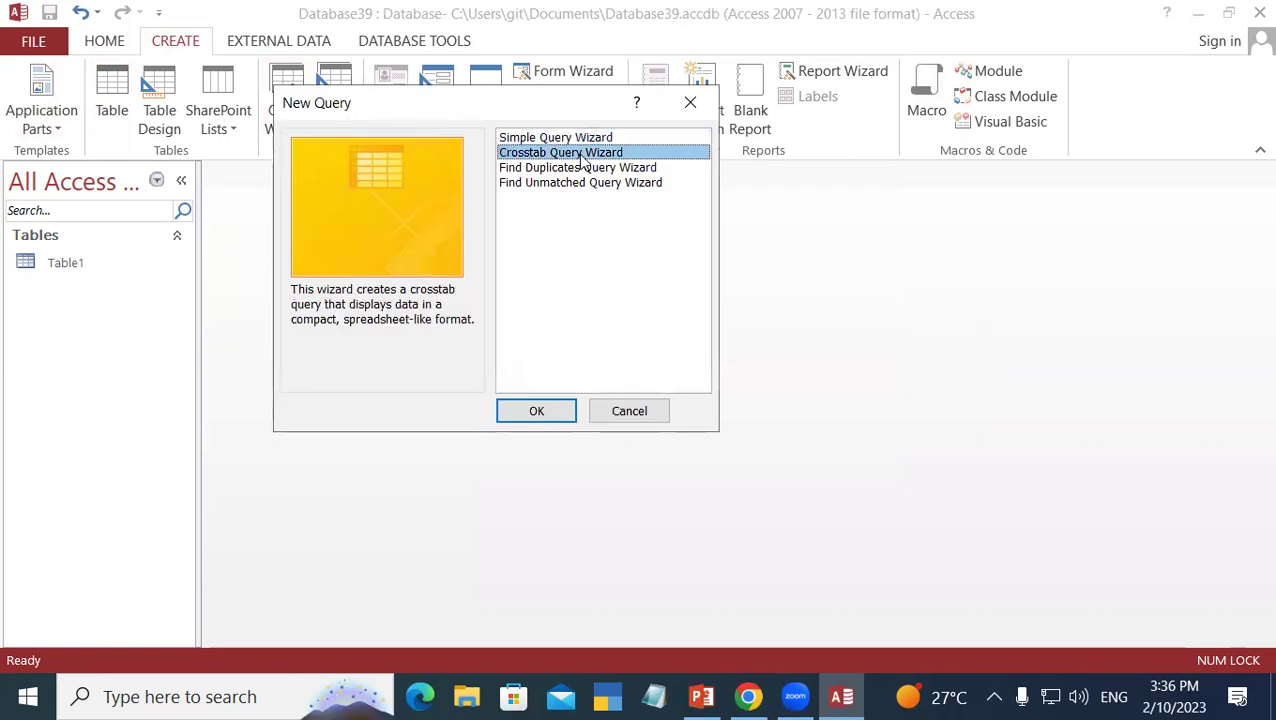
pyautogui.click(572, 182)
pyautogui.click(607, 154)
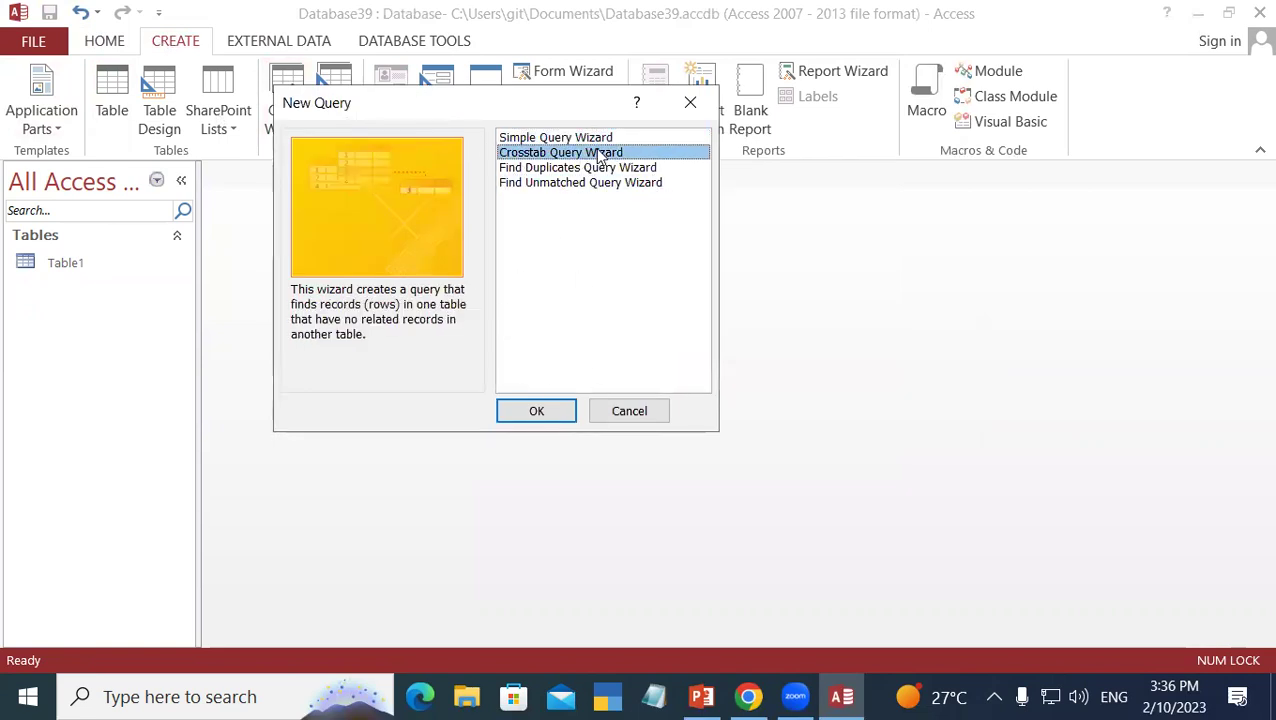
pyautogui.click(536, 410)
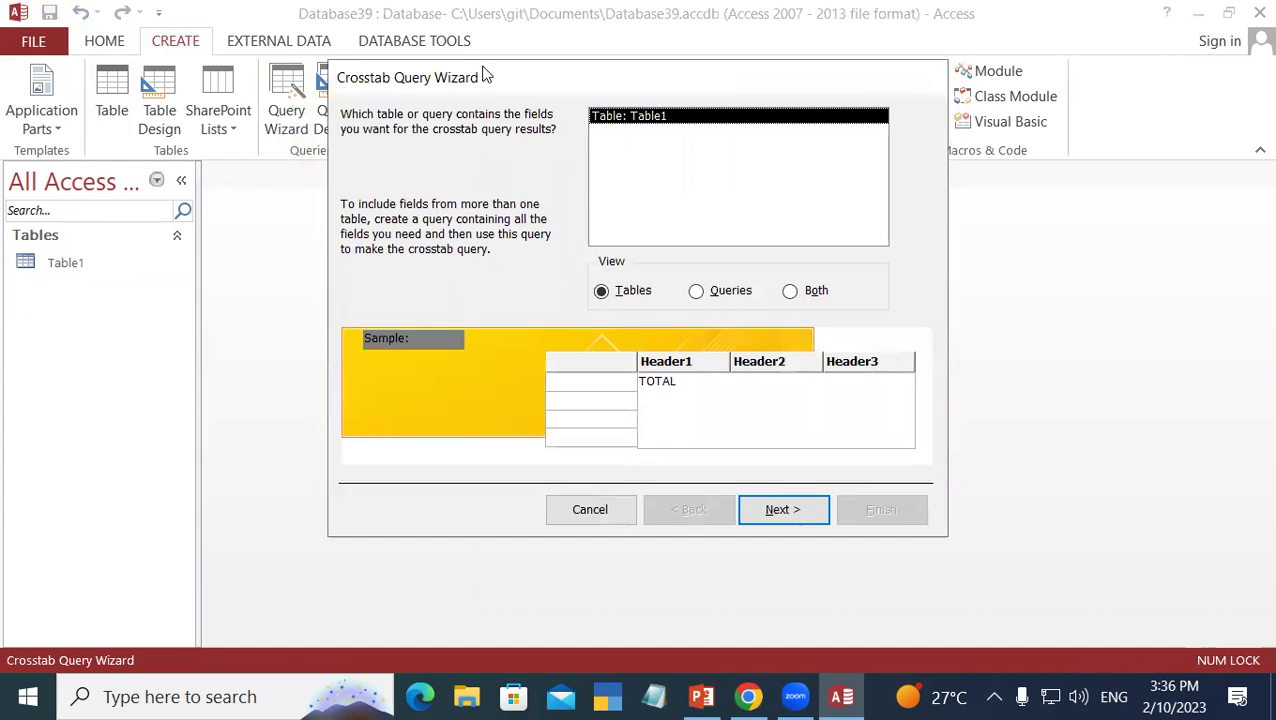
pyautogui.moveTo(476, 78); pyautogui.dragTo(310, 43)
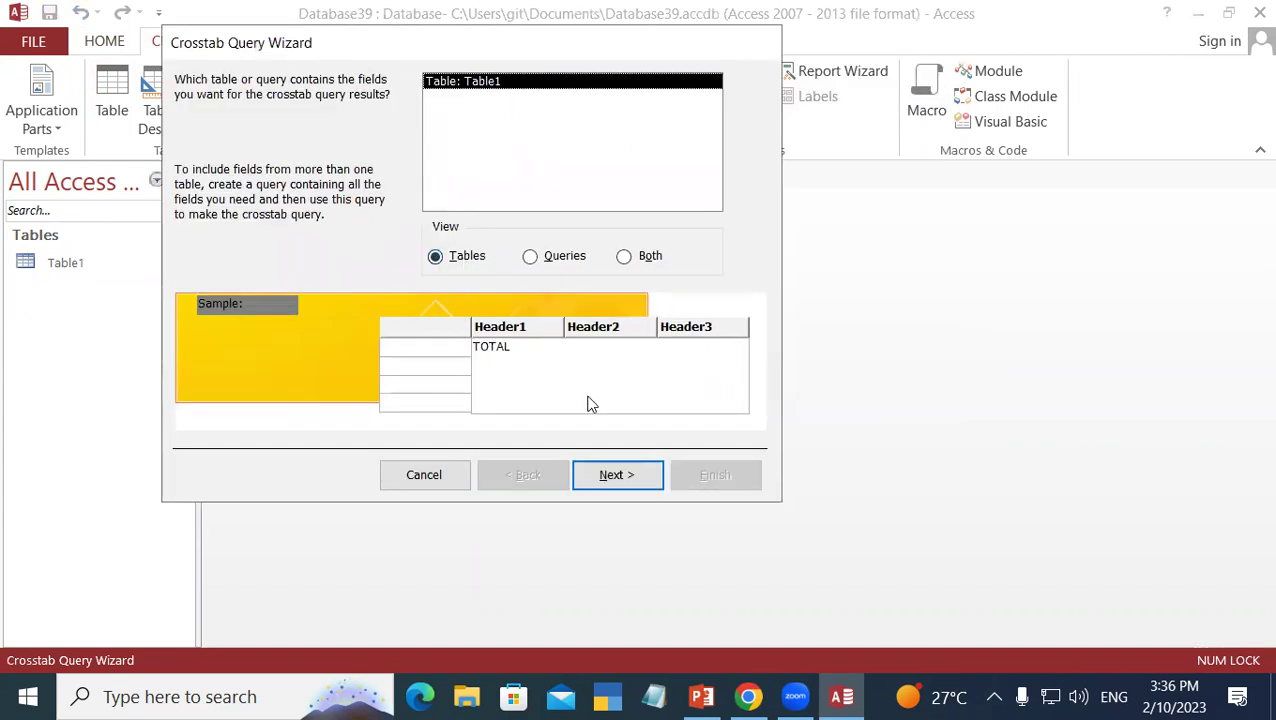
pyautogui.click(614, 482)
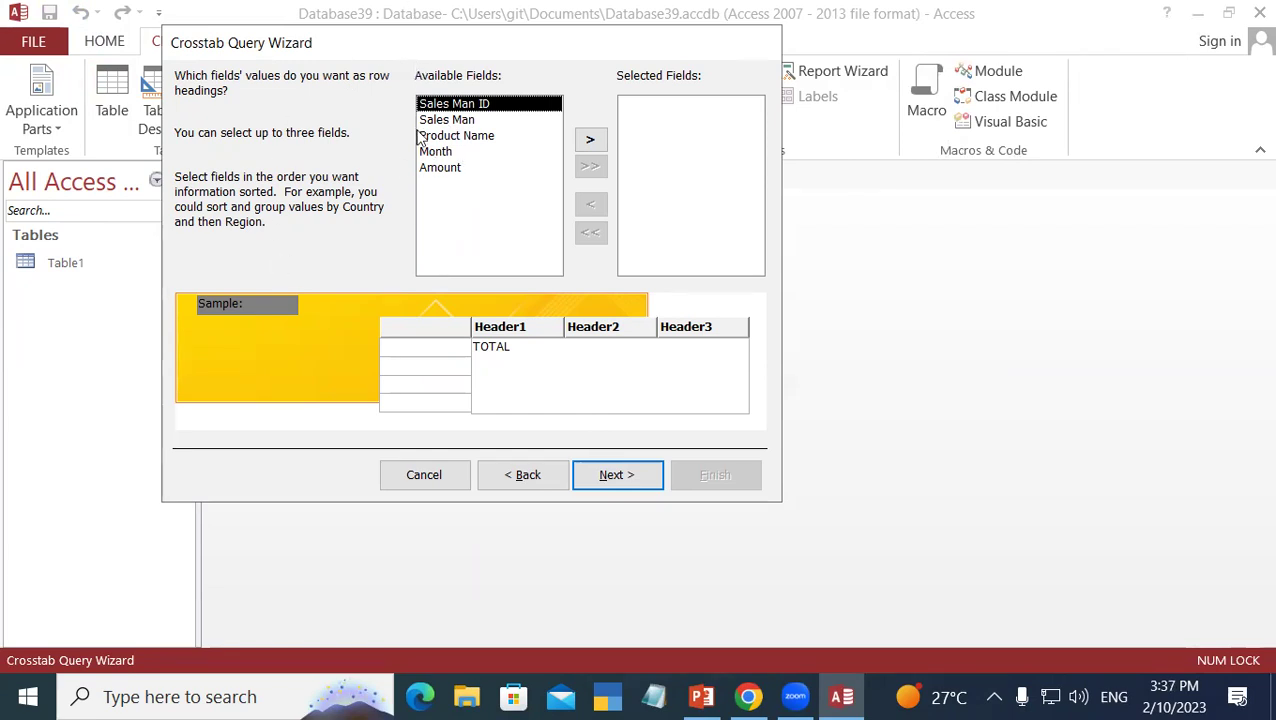
# Step: Add Month, Sales Man and Product Name, in that order, as row headings of the crosstab query
pyautogui.press('Down')
pyautogui.press('Down')
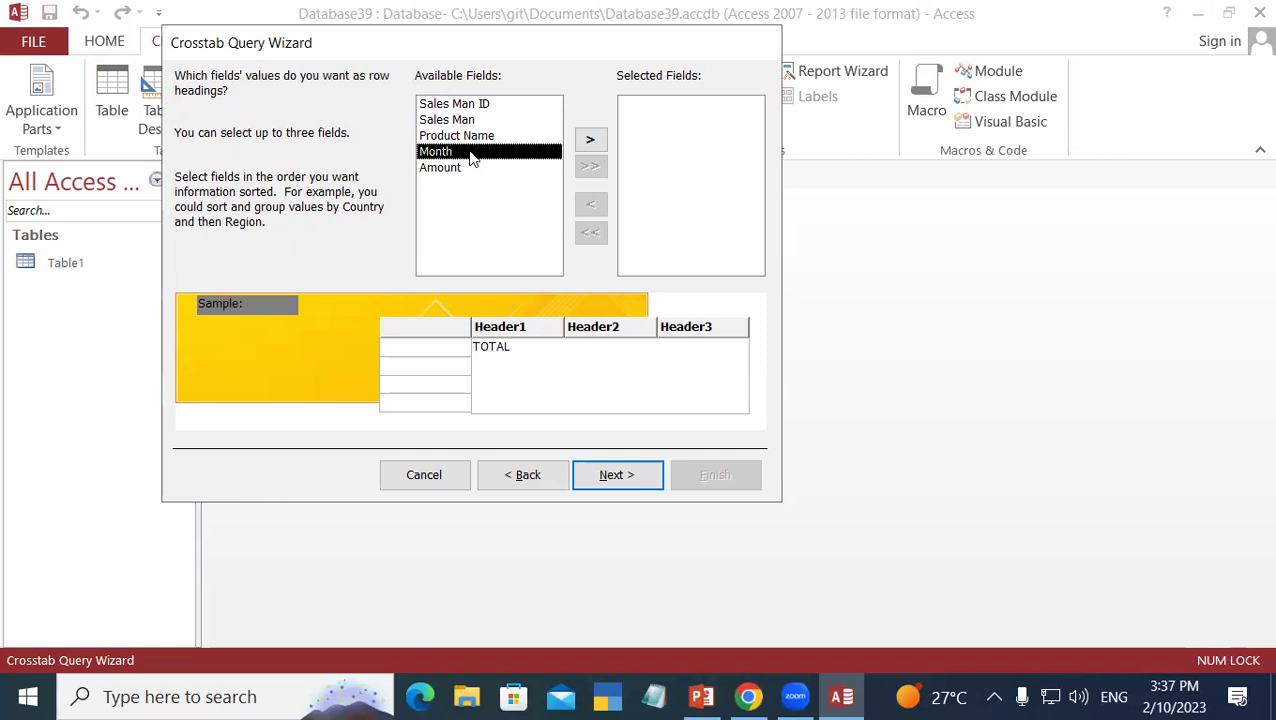
pyautogui.click(590, 140)
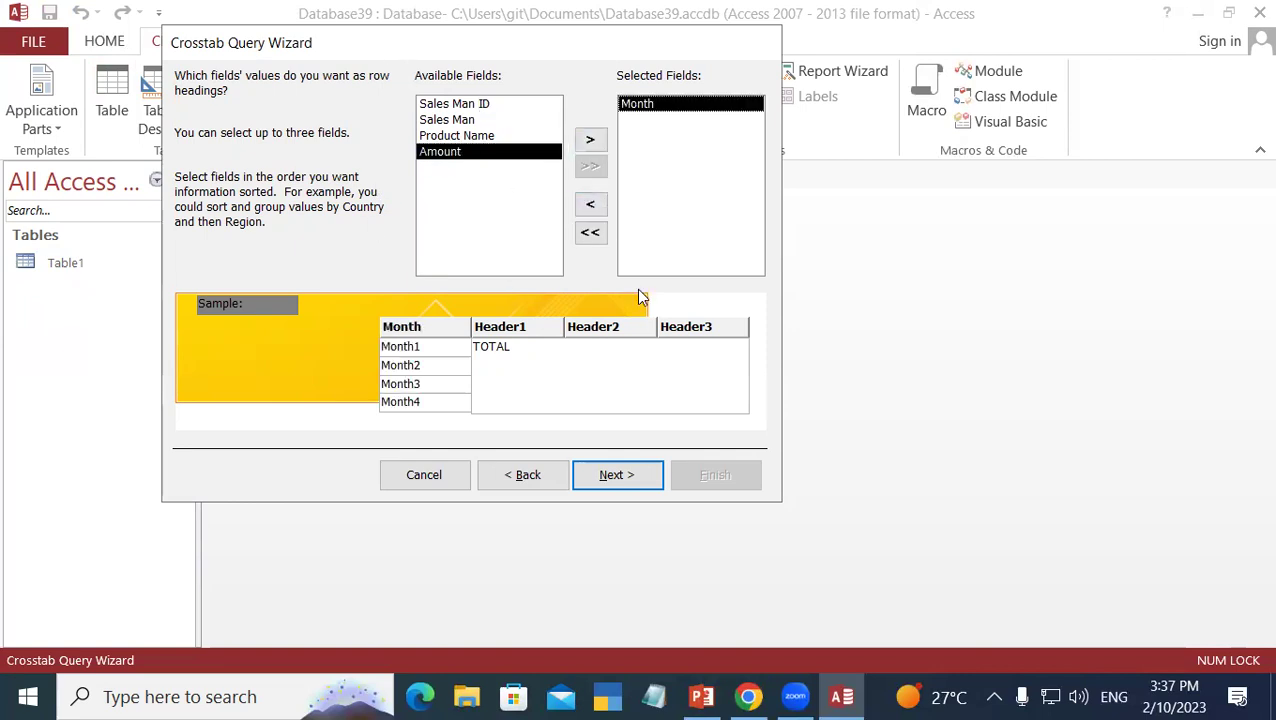
pyautogui.click(449, 121)
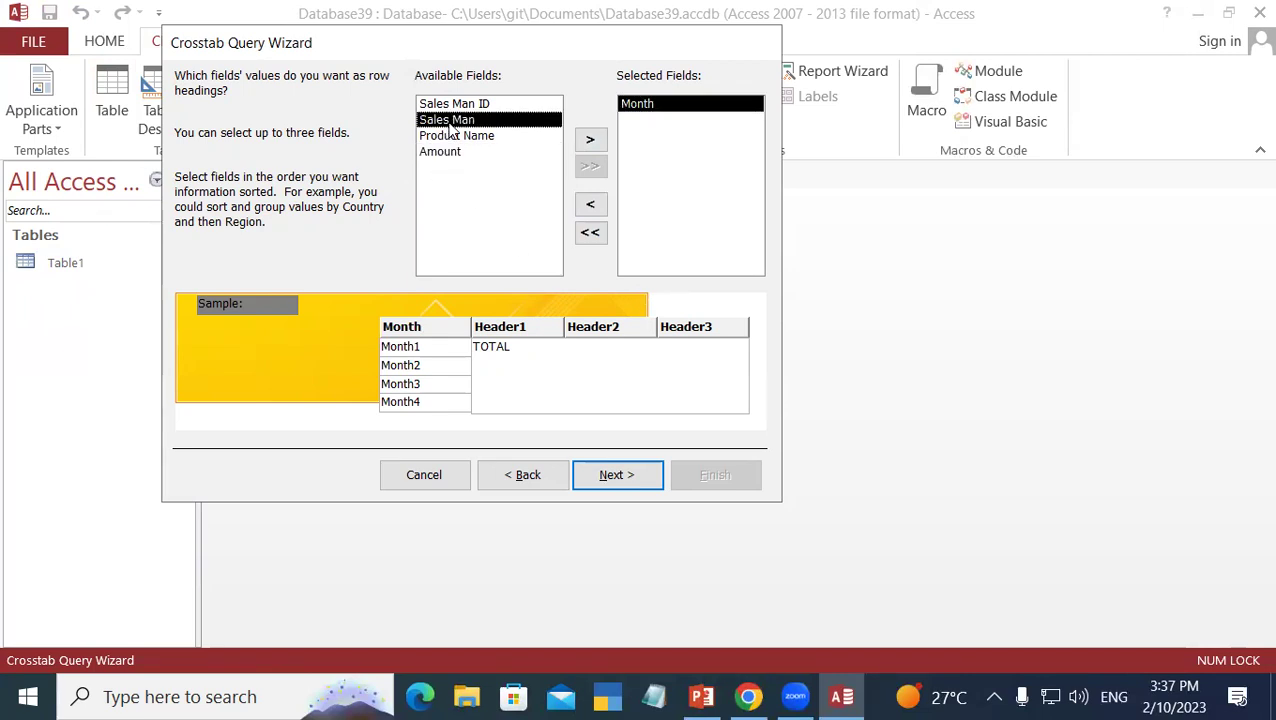
pyautogui.click(591, 145)
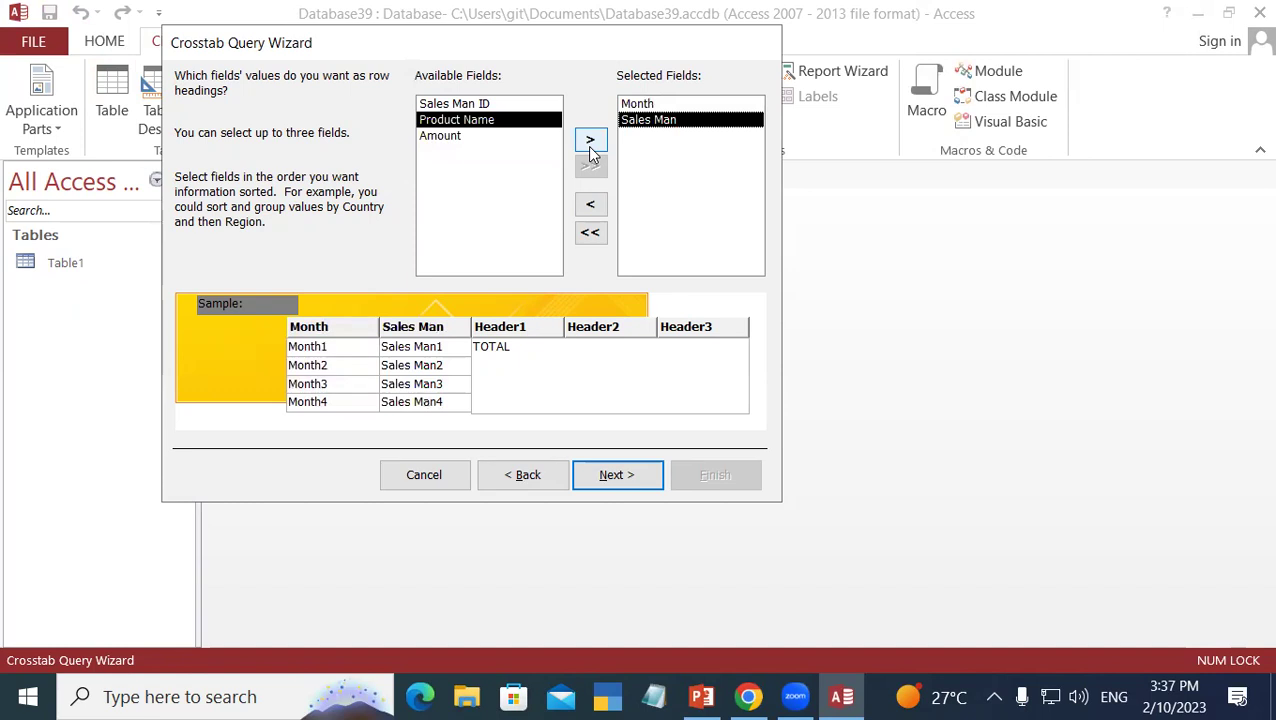
pyautogui.click(590, 145)
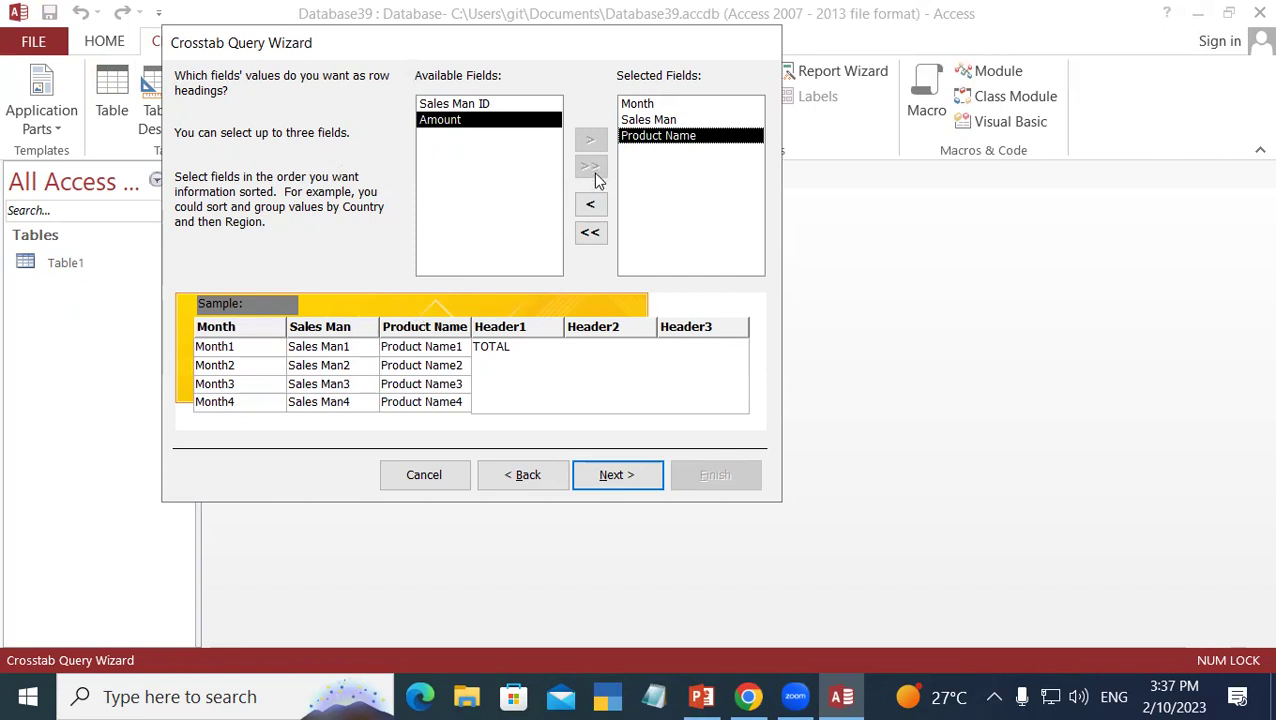
# Step: Remove Product Name, Sales Man and Month from the row headings, and add back Month as the only row heading
pyautogui.click(590, 207)
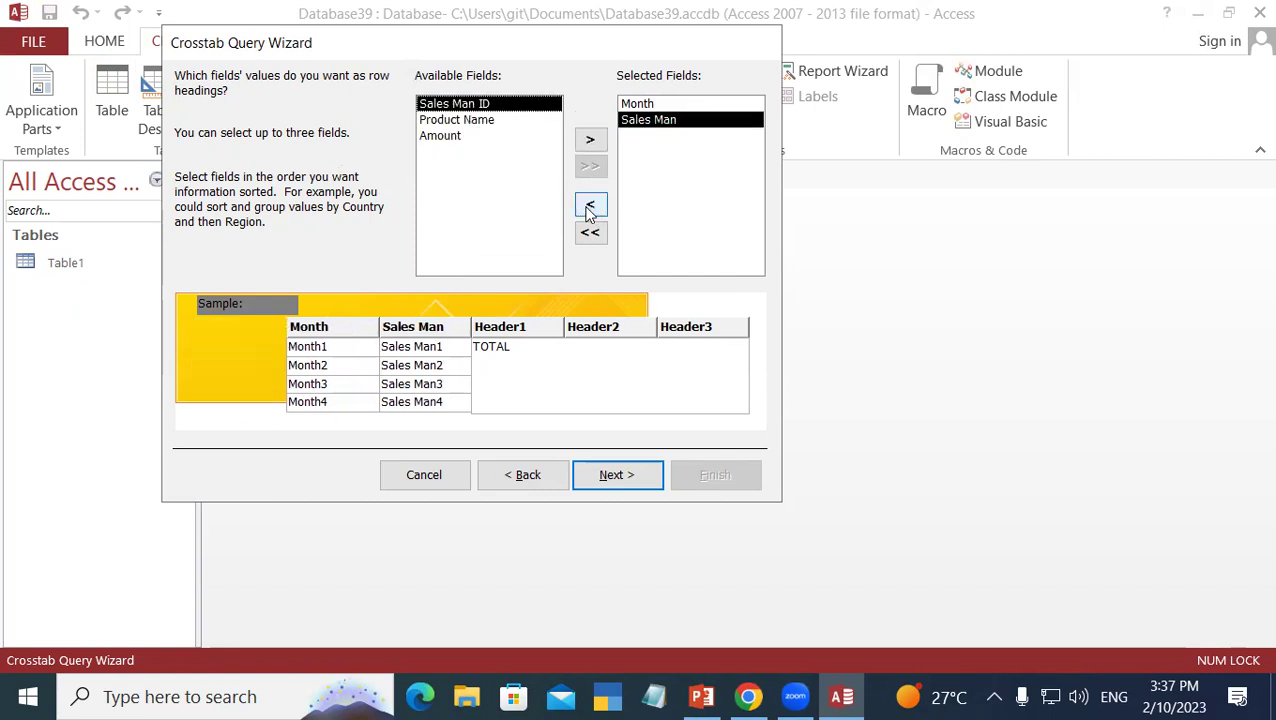
pyautogui.click(590, 207)
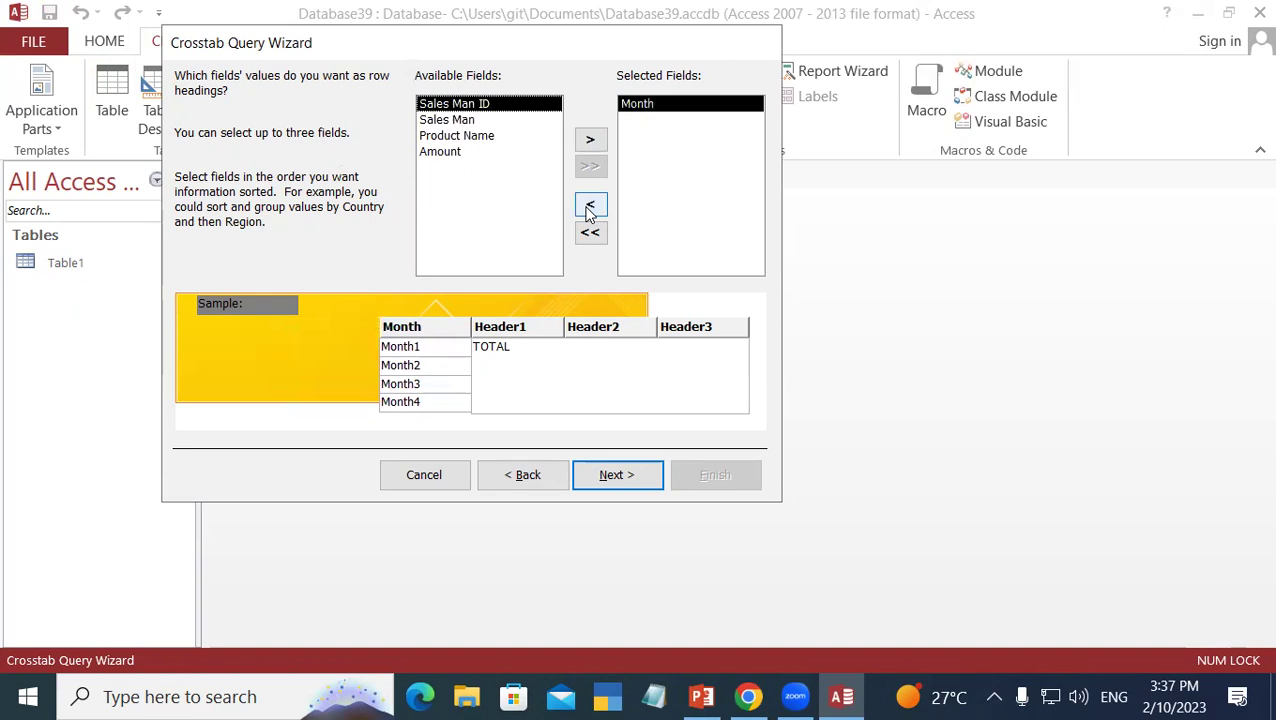
pyautogui.click(590, 207)
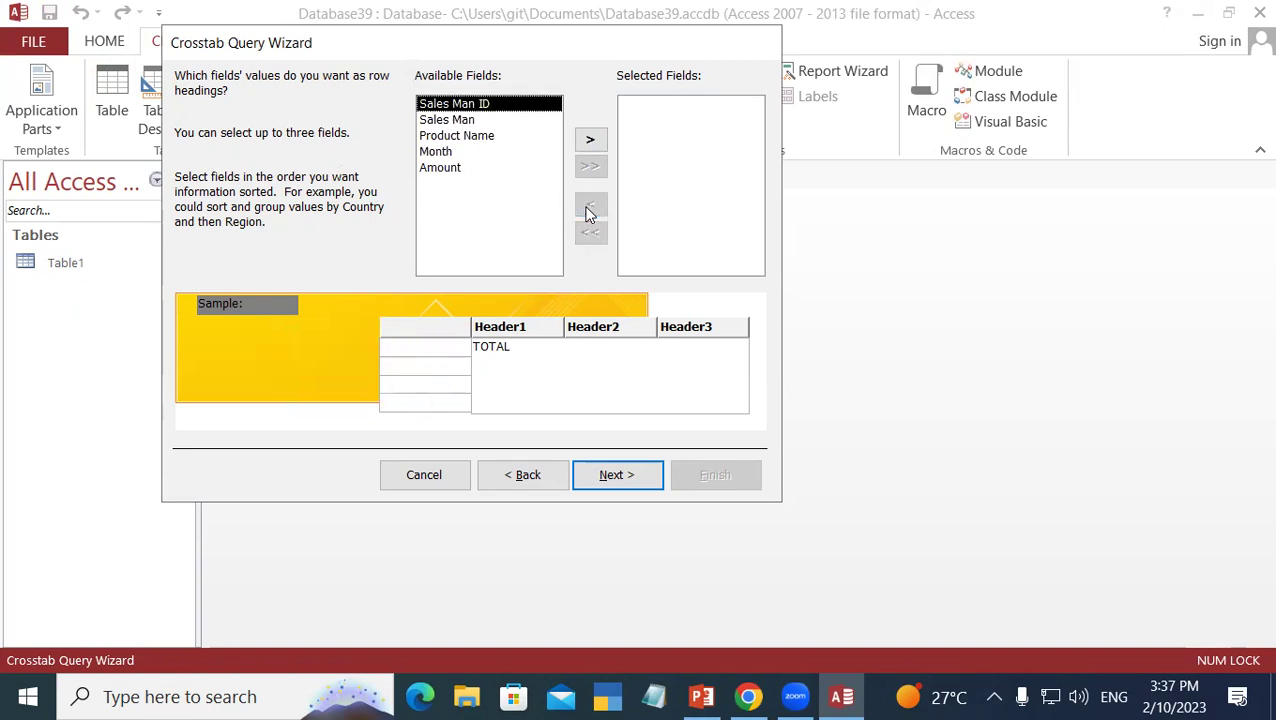
pyautogui.click(436, 153)
pyautogui.click(590, 140)
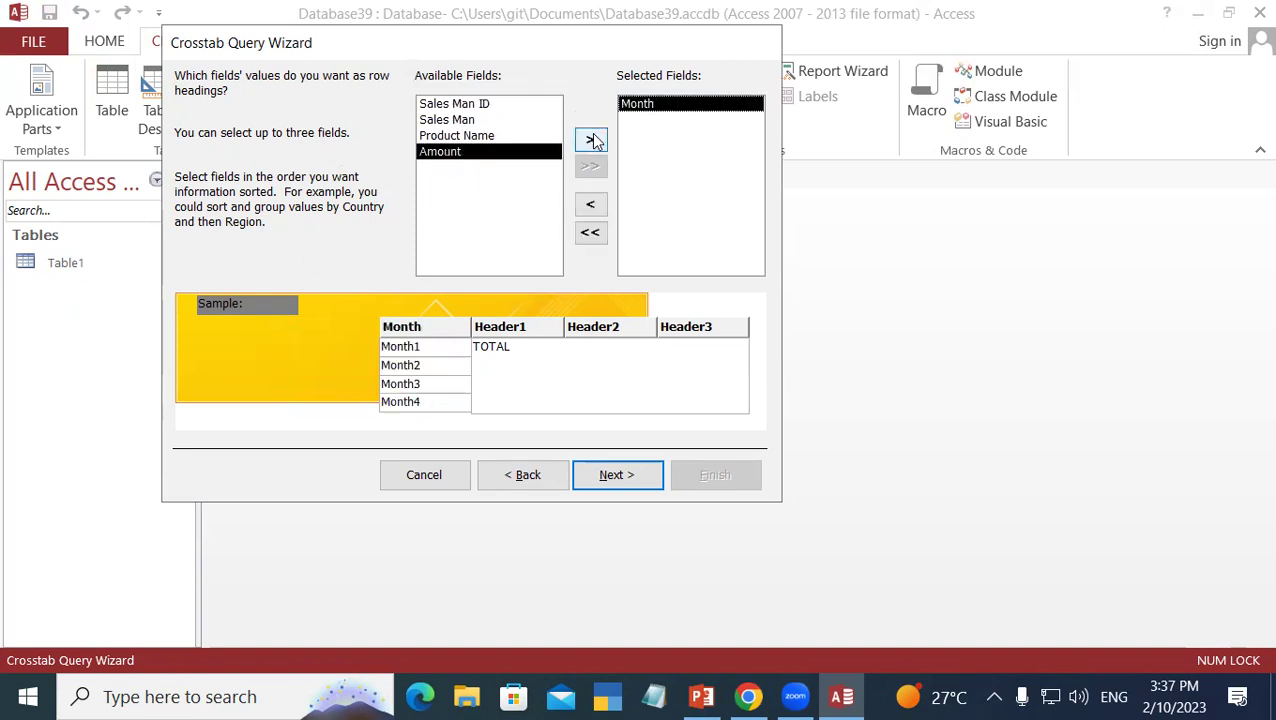
# Step: Use the Sales Man field's values as the crosstab's column headings and proceed to the calculation settings
pyautogui.click(632, 484)
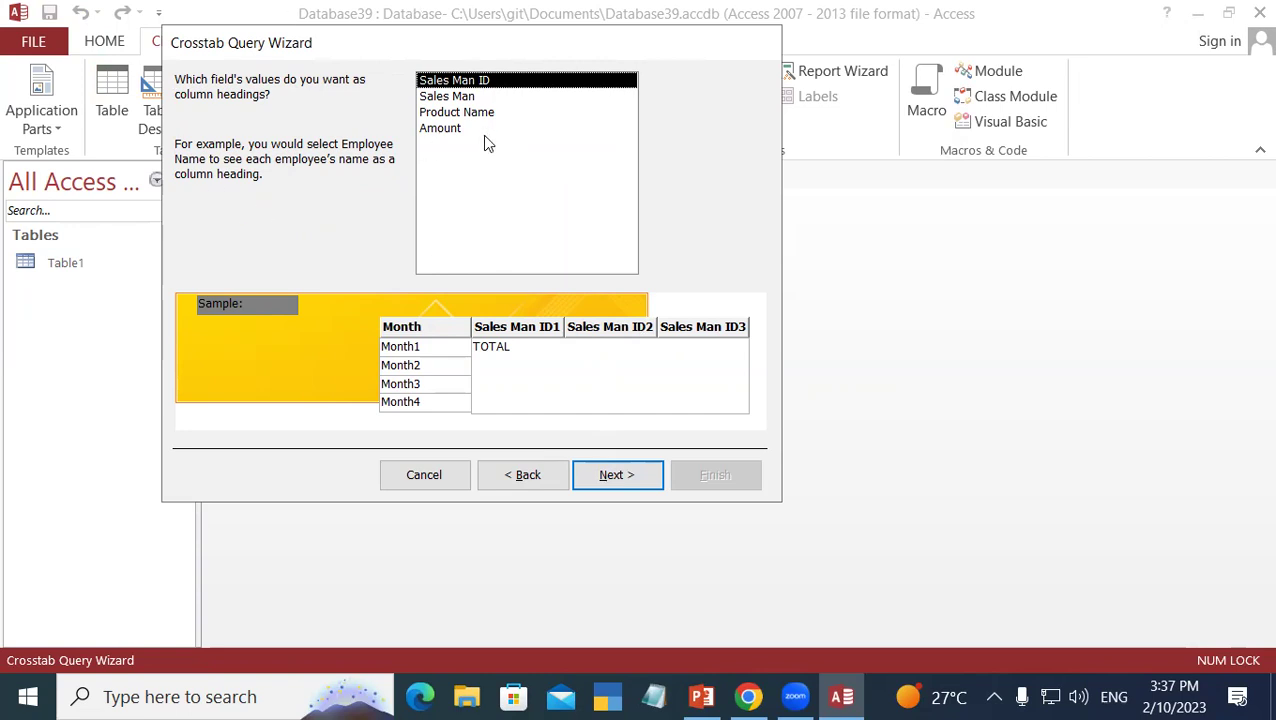
pyautogui.click(461, 99)
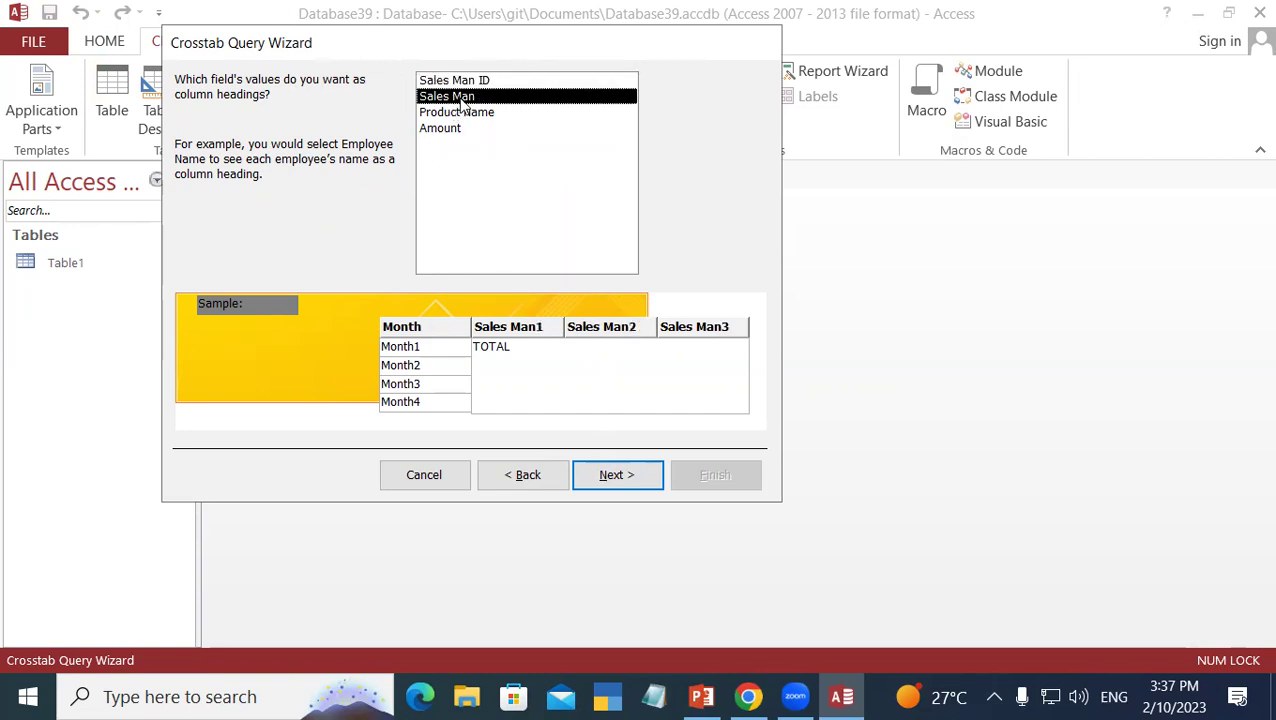
pyautogui.click(624, 482)
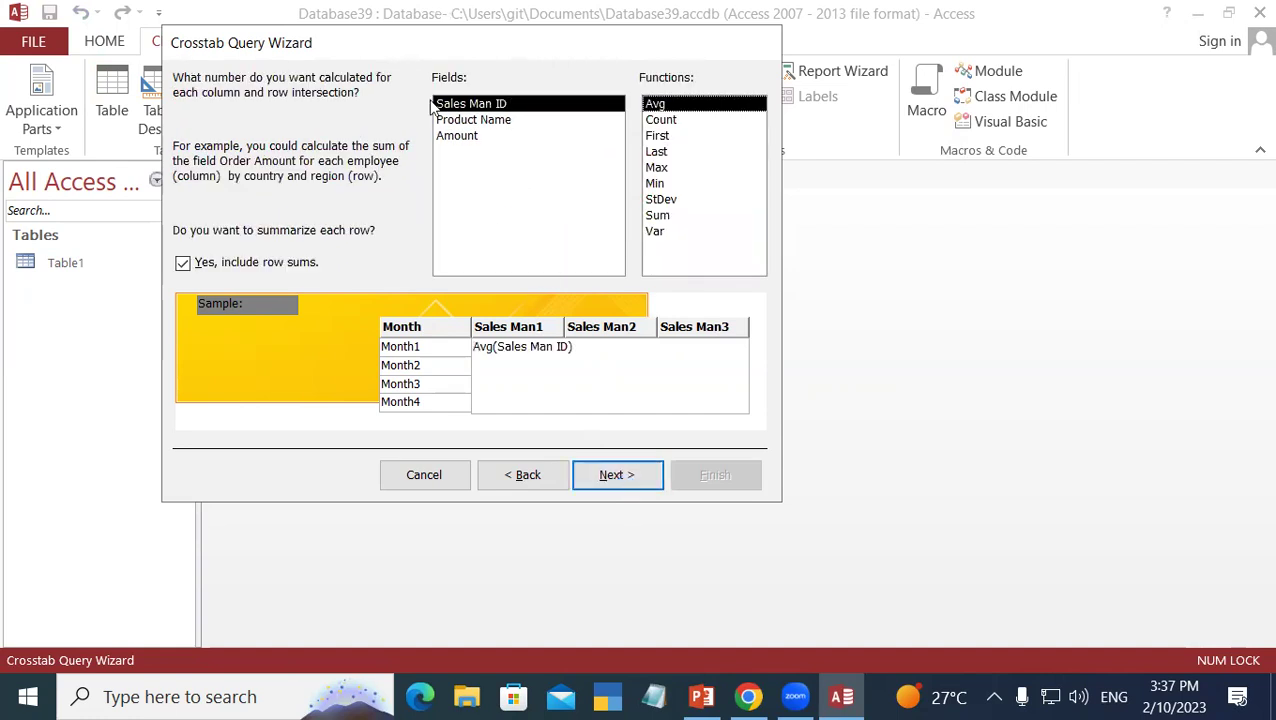
# Step: Calculate the Sum of Amount with row sums included, and finish the query as Table1_Crosstab, opening it for viewing
pyautogui.click(457, 140)
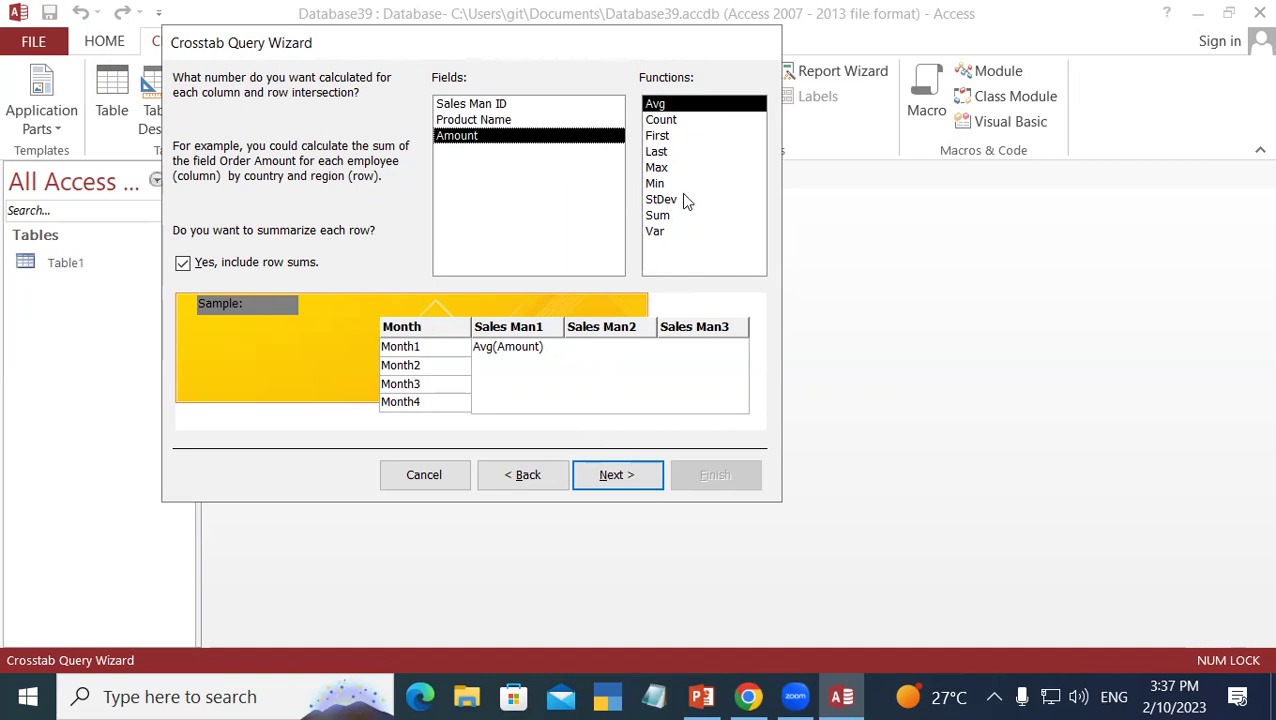
pyautogui.click(659, 217)
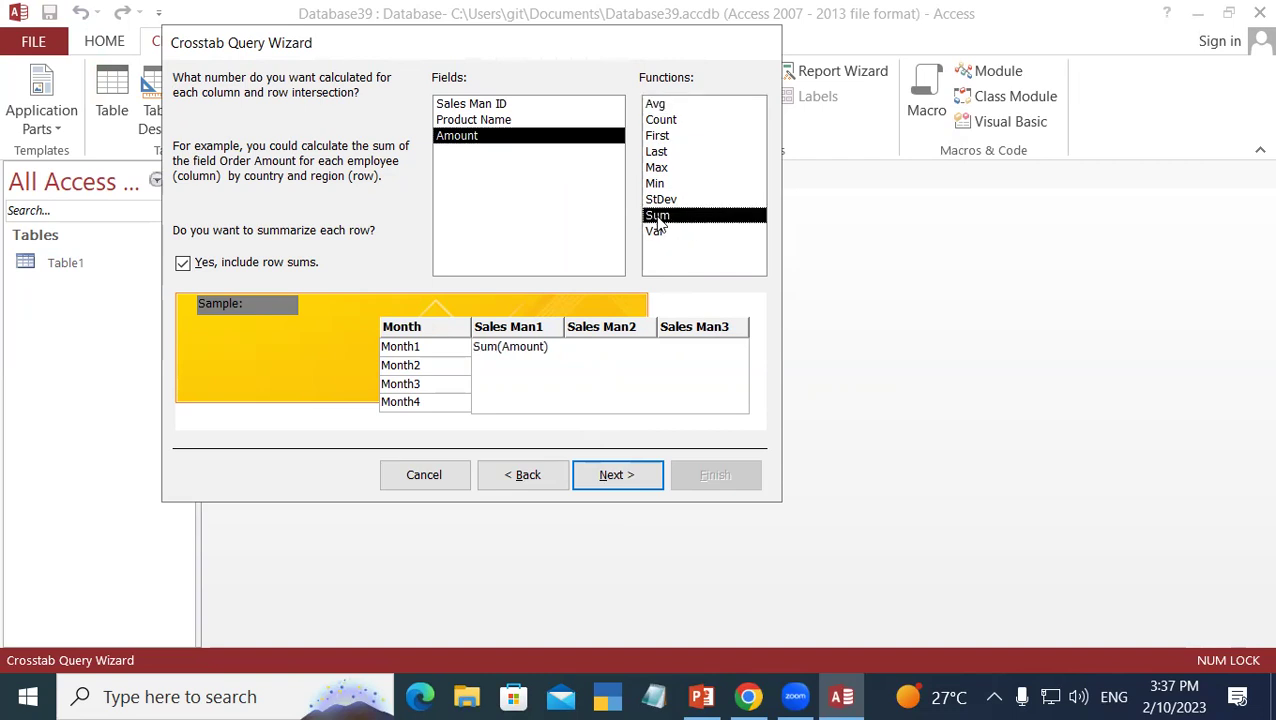
pyautogui.click(607, 477)
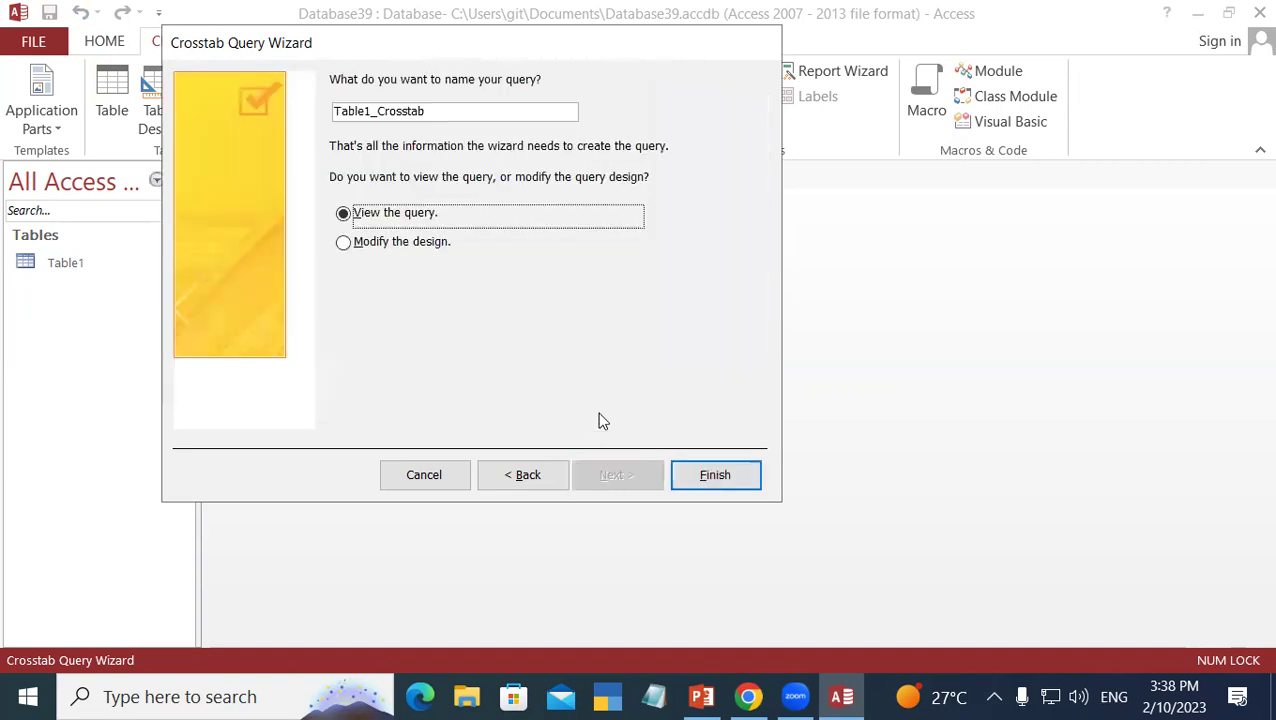
pyautogui.click(715, 475)
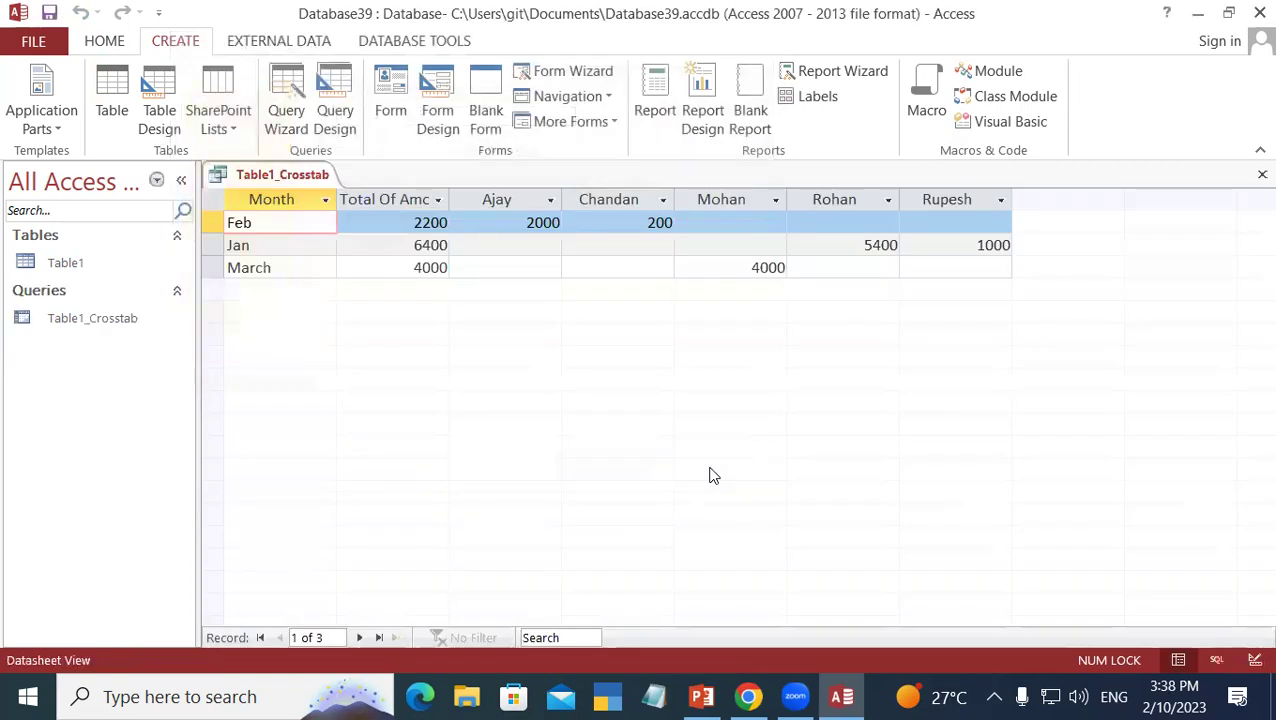
# Step: Compare the Total Of Amount with the individual salesmen's amounts for Feb, Jan and March
pyautogui.click(417, 222)
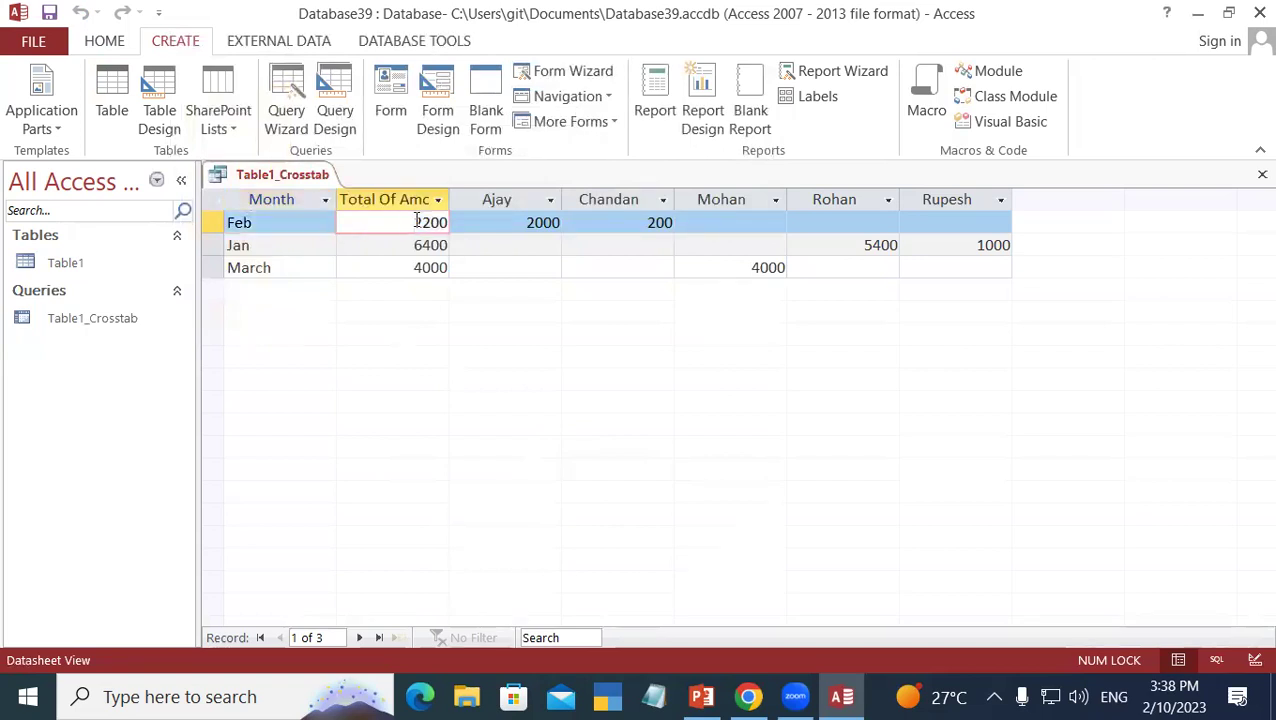
pyautogui.click(529, 222)
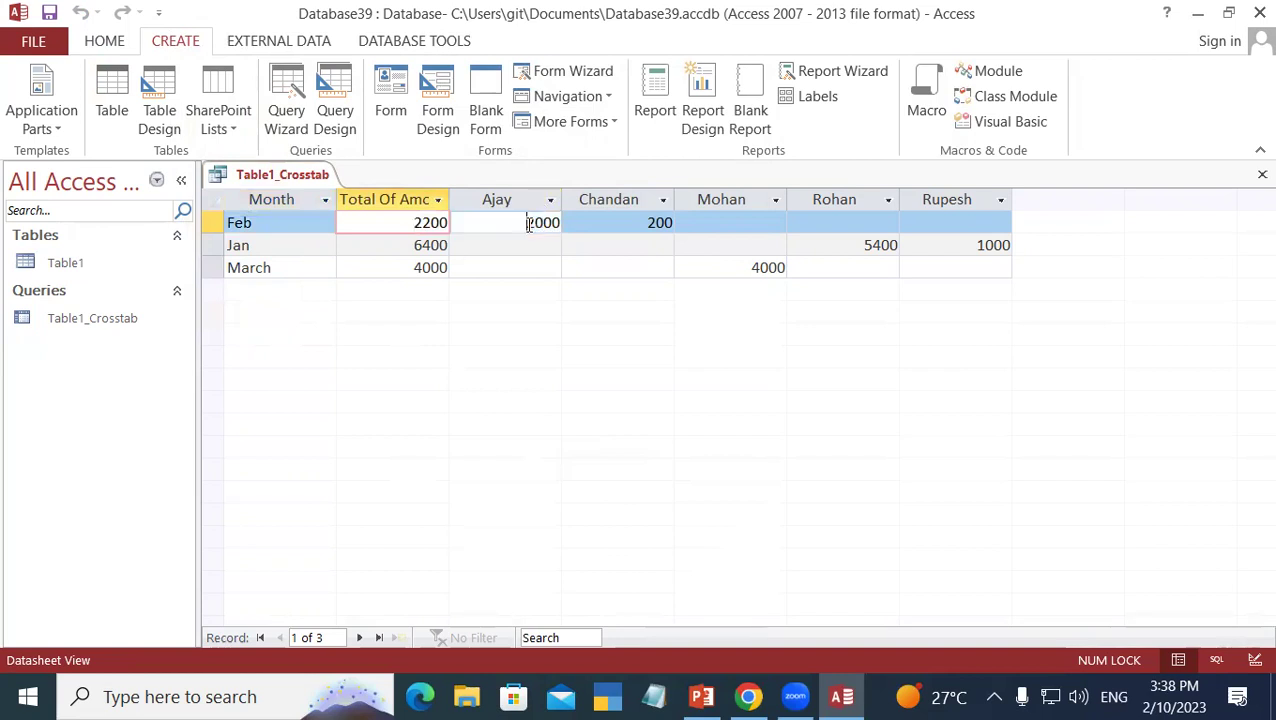
pyautogui.click(645, 222)
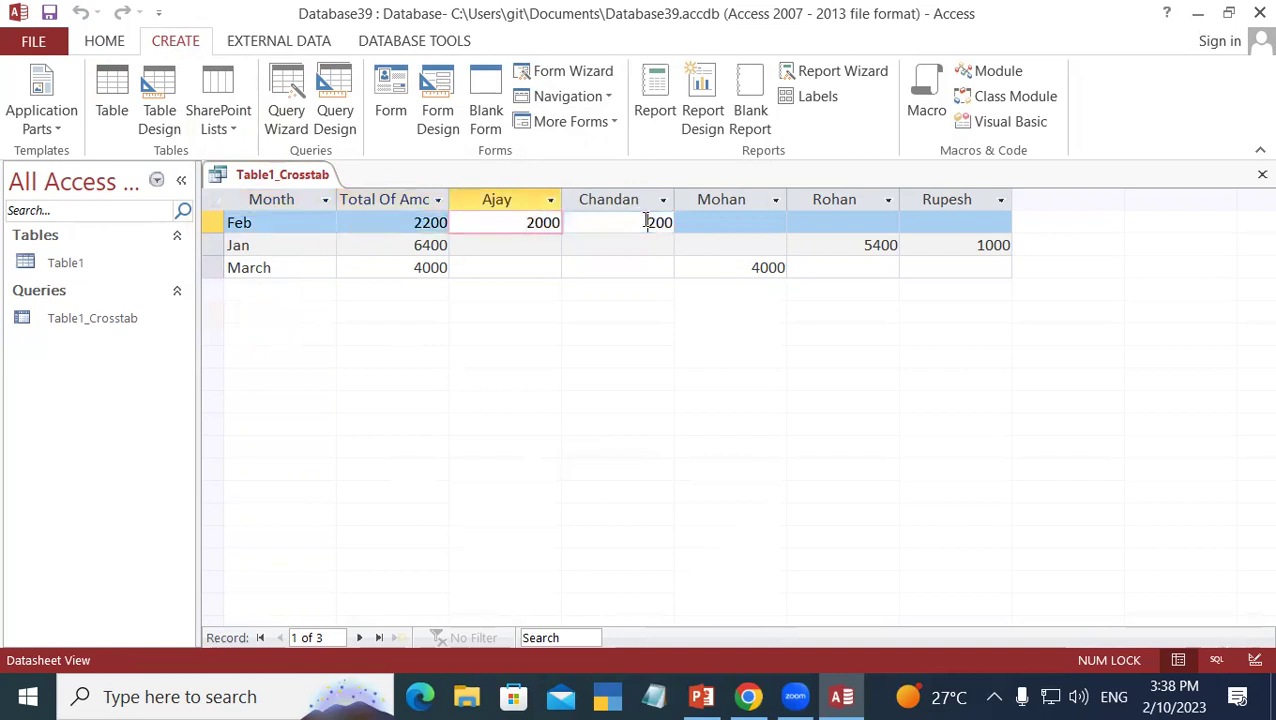
pyautogui.click(287, 249)
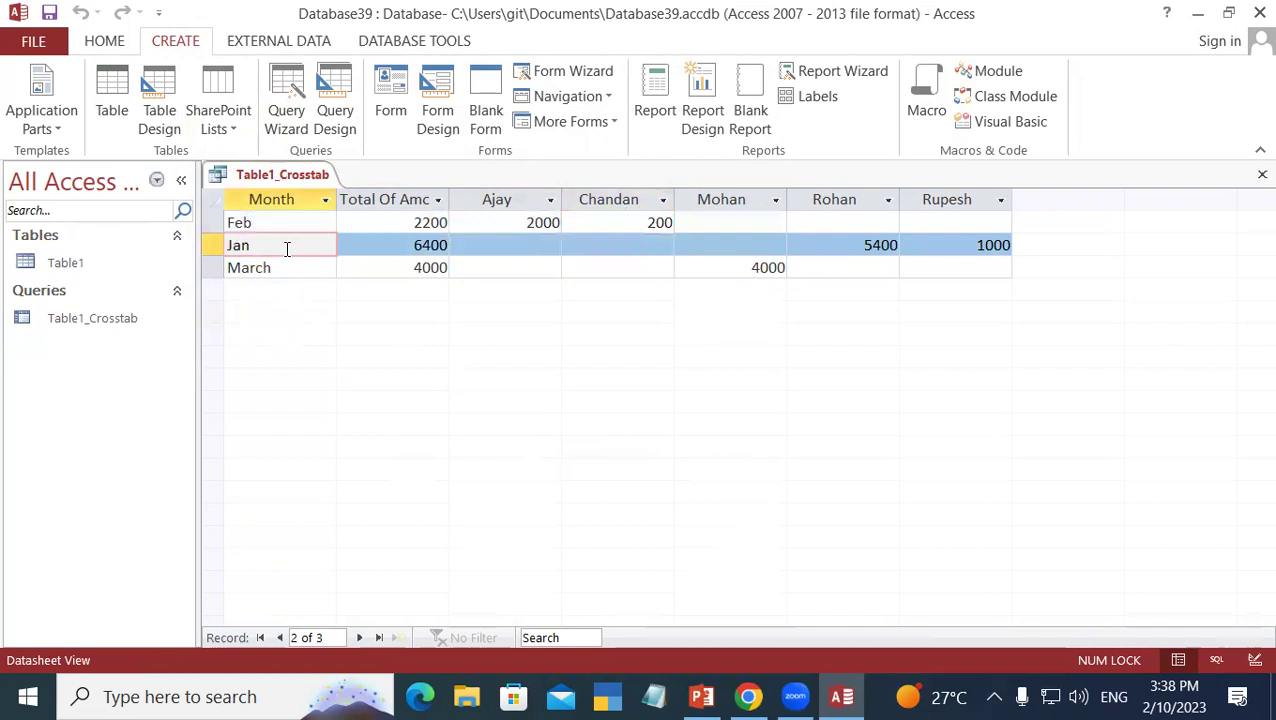
pyautogui.click(406, 245)
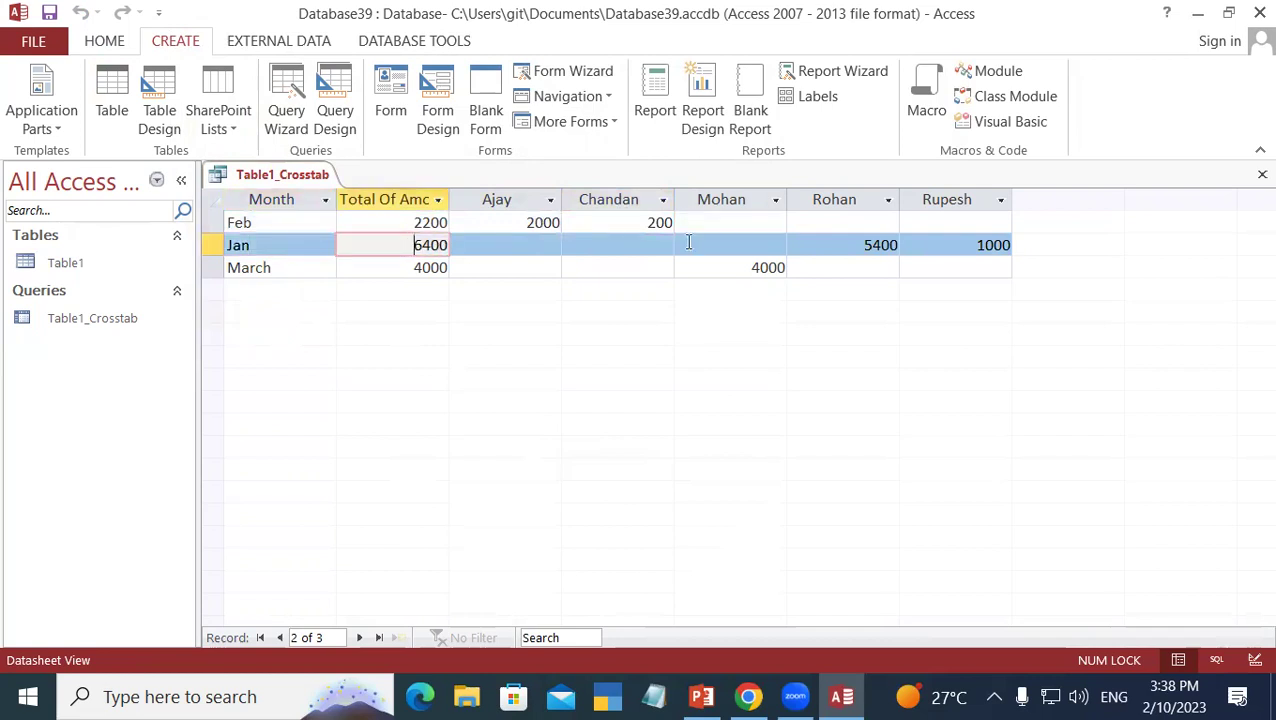
pyautogui.click(867, 245)
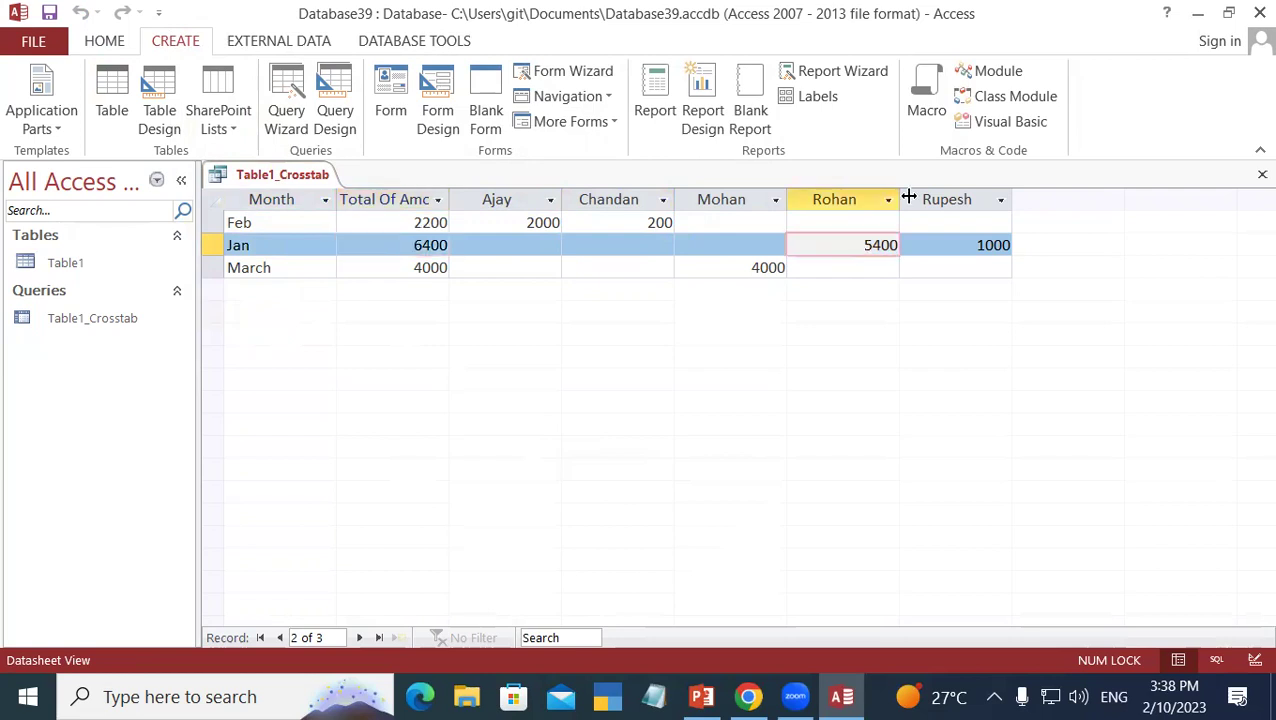
pyautogui.click(977, 245)
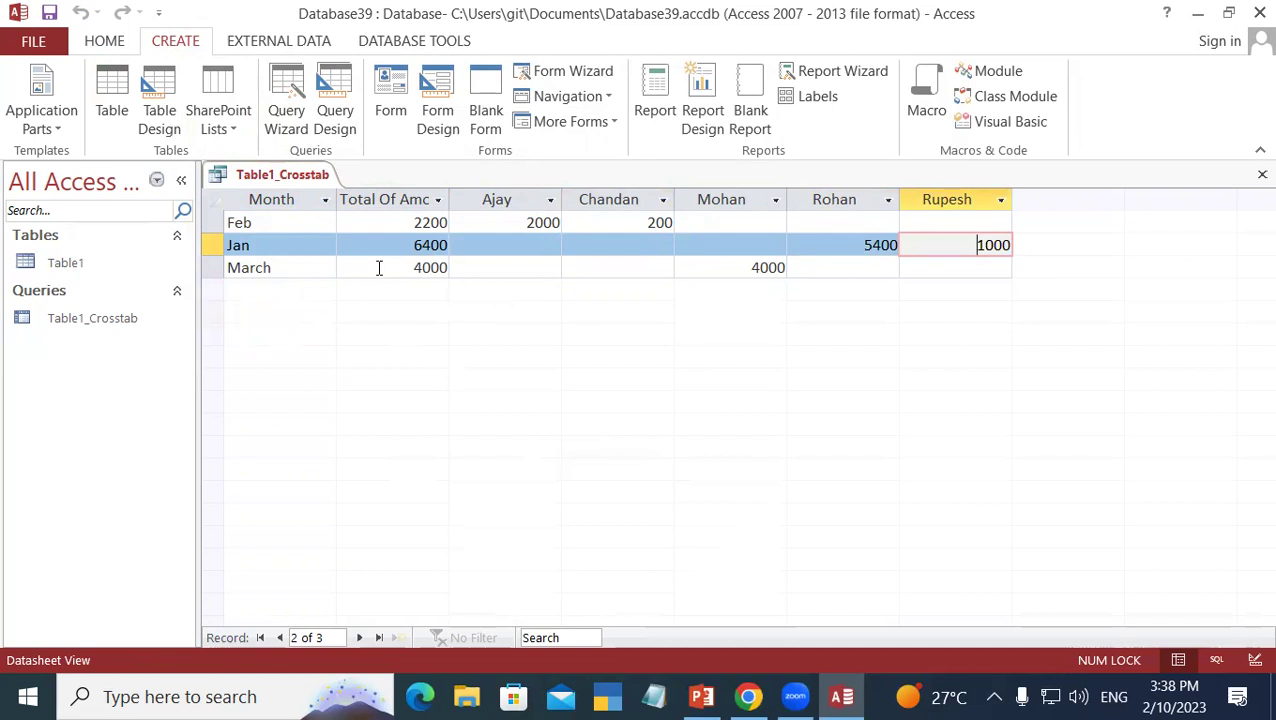
pyautogui.click(306, 267)
pyautogui.click(407, 267)
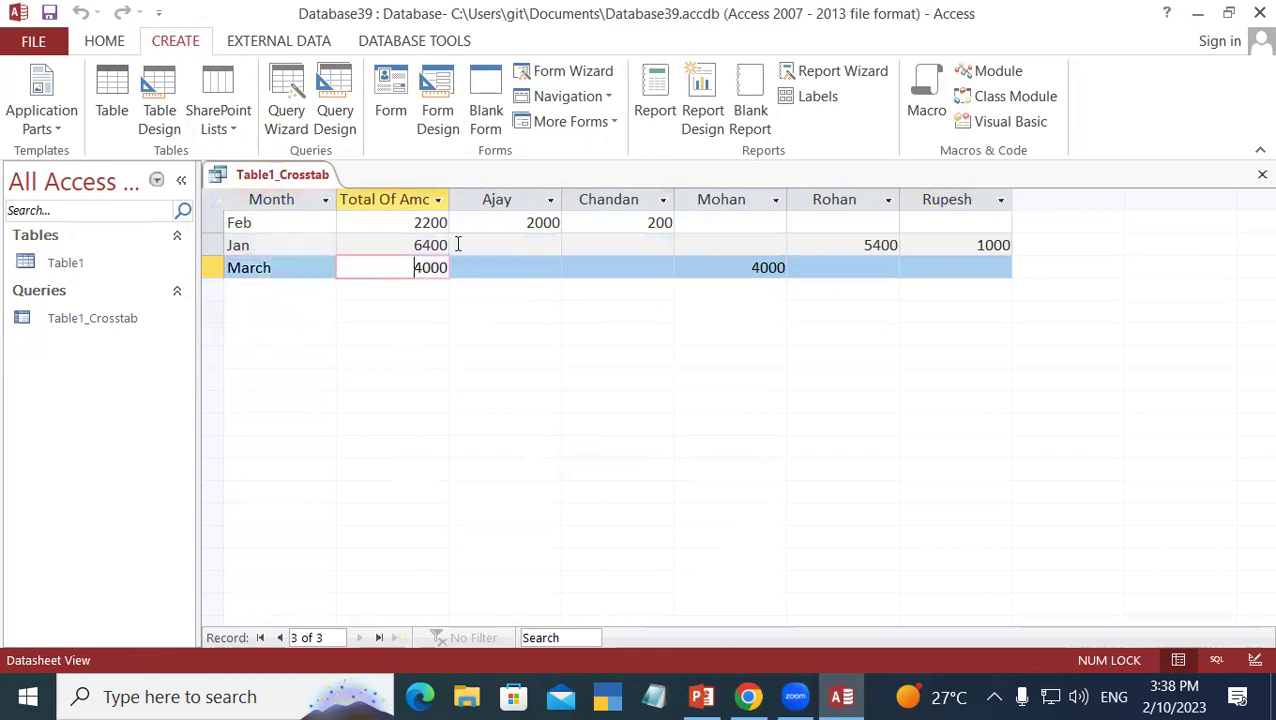
pyautogui.click(745, 267)
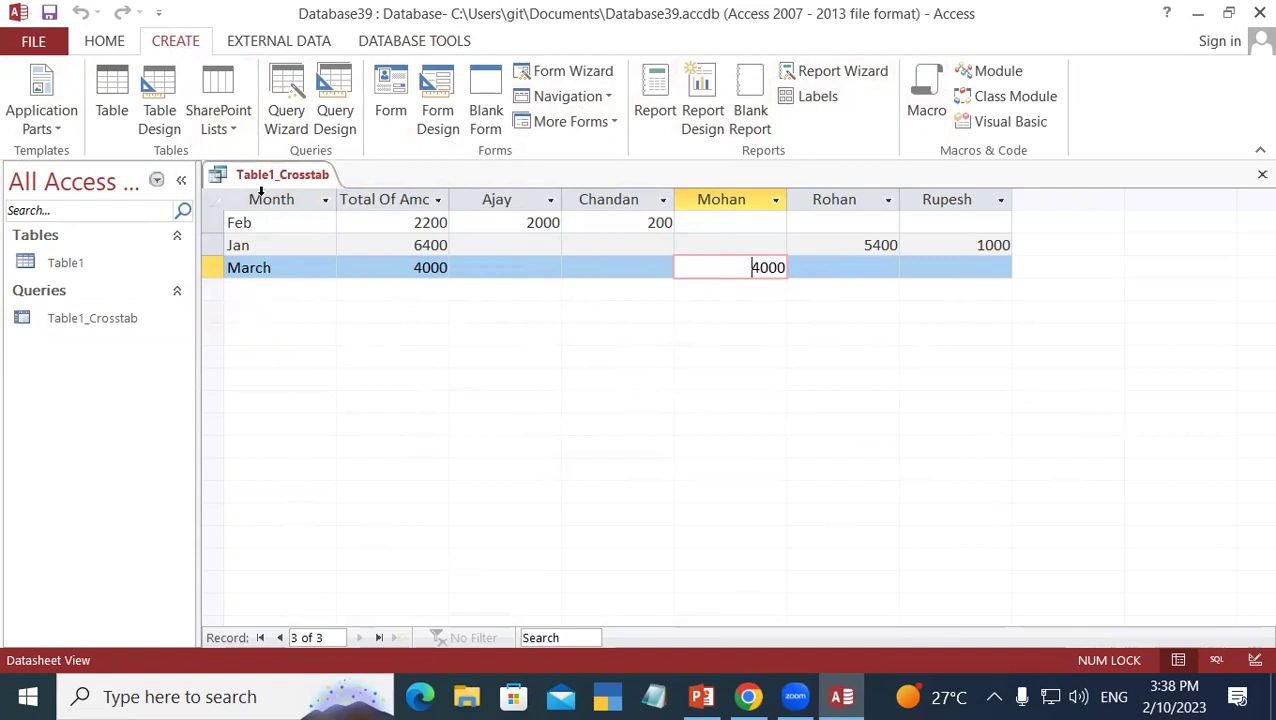
# Step: Save the Table1_Crosstab query and close it
pyautogui.rightClick(288, 174)
pyautogui.click(365, 196)
pyautogui.rightClick(303, 183)
pyautogui.click(339, 240)
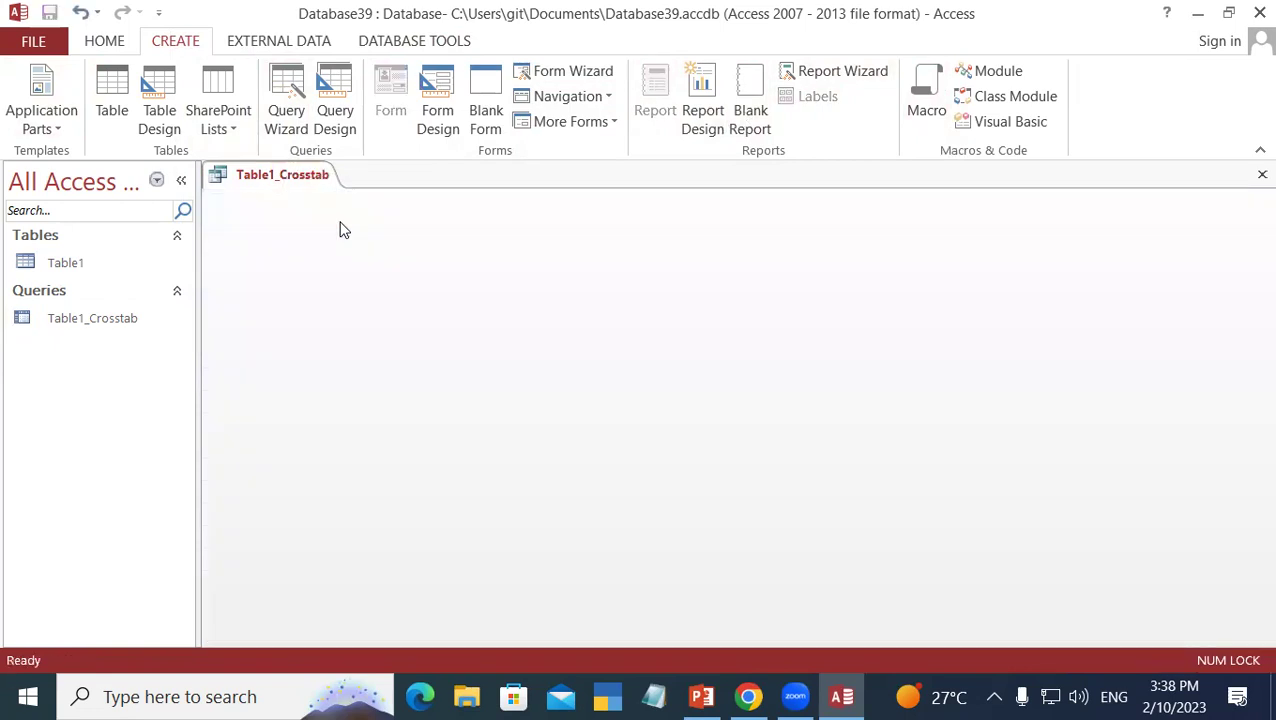